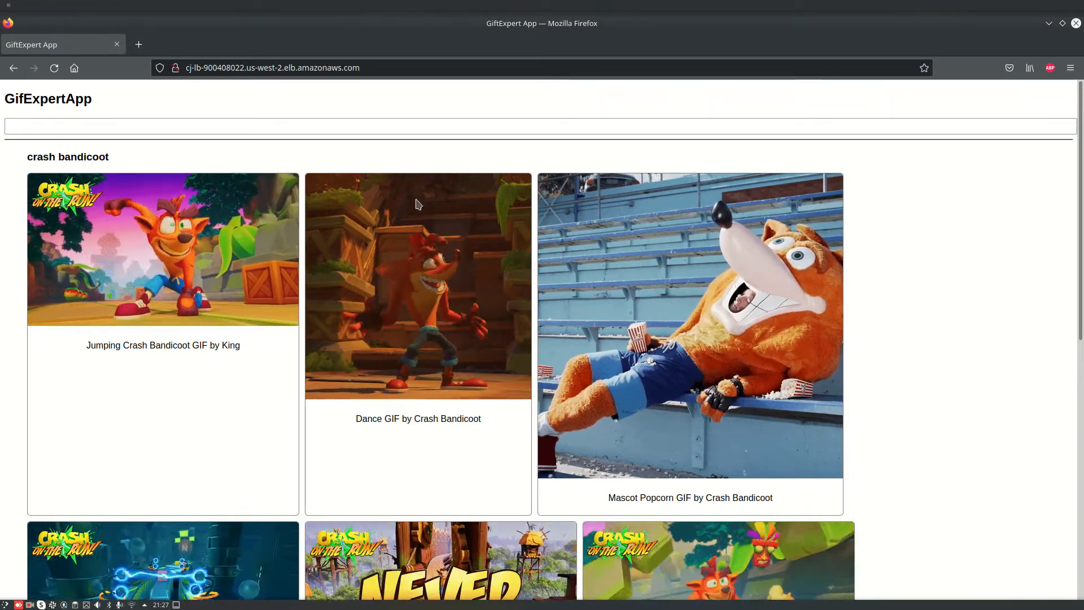
Step: Look over the GIF app's default results, search it for "spiderman", and reload the page
scroll(516, 263, down, 2)
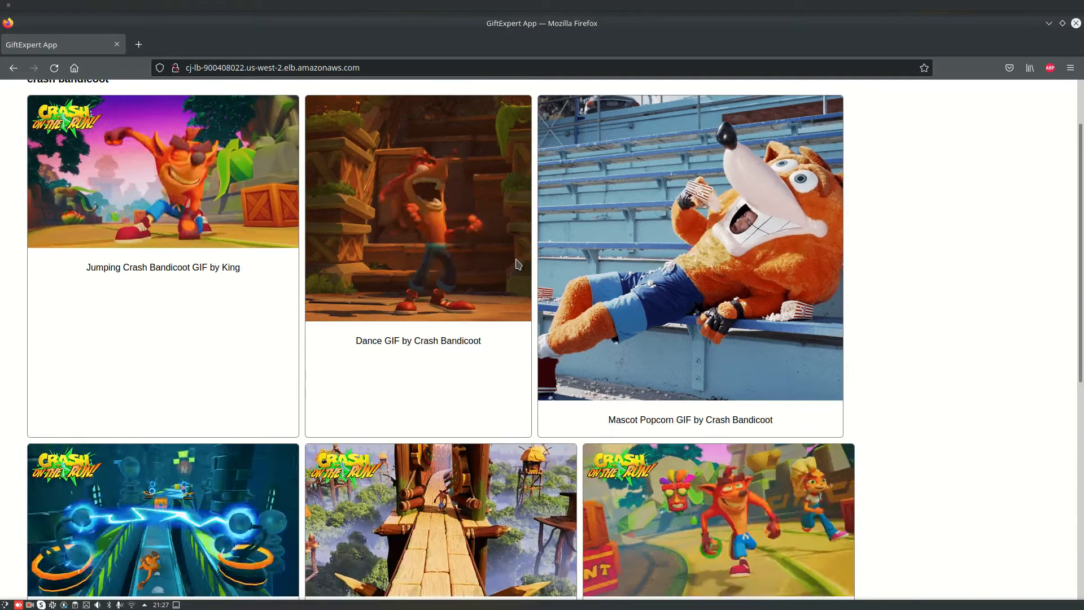
scroll(517, 263, up, 2)
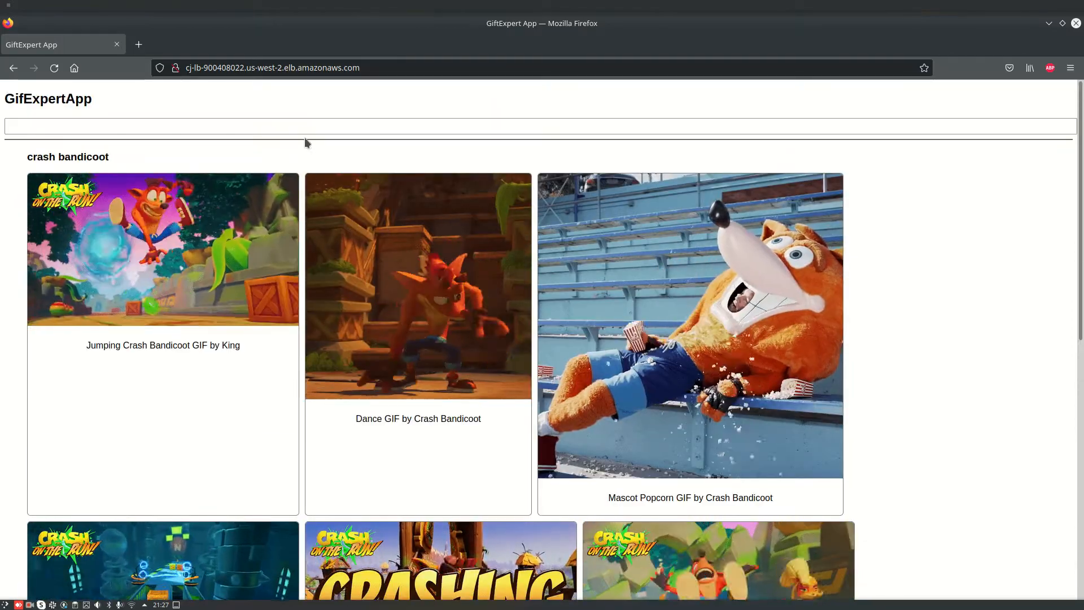
click(311, 133)
text(spiderman)
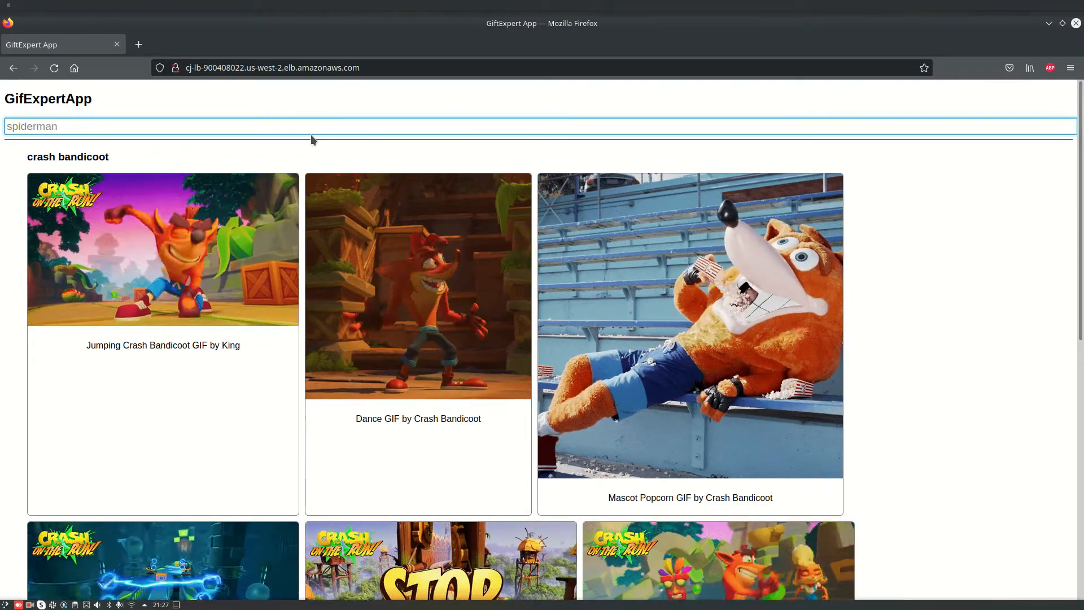
key(Return)
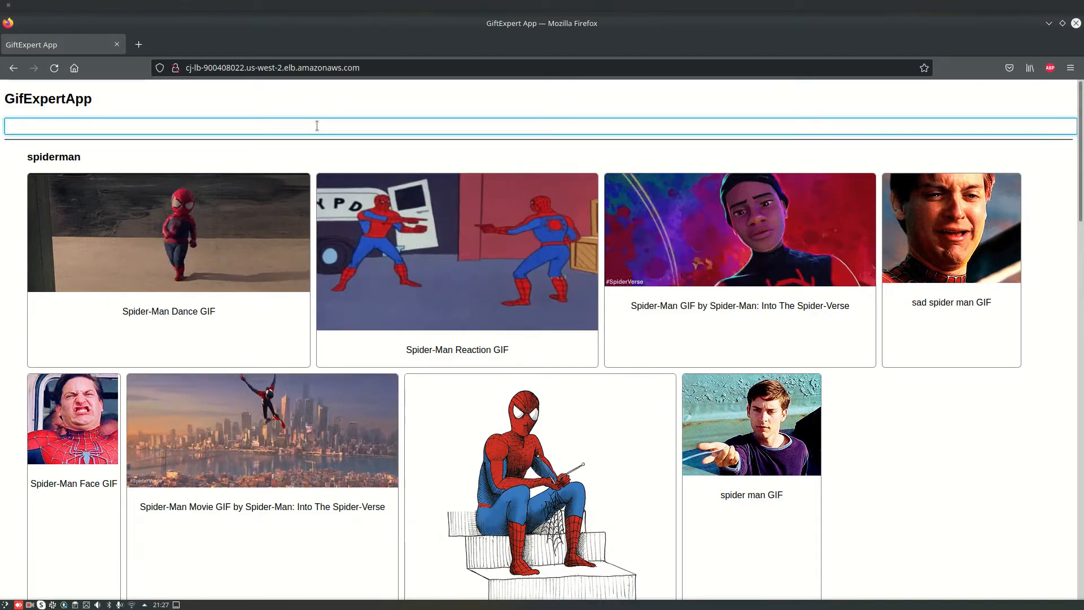
key(F5)
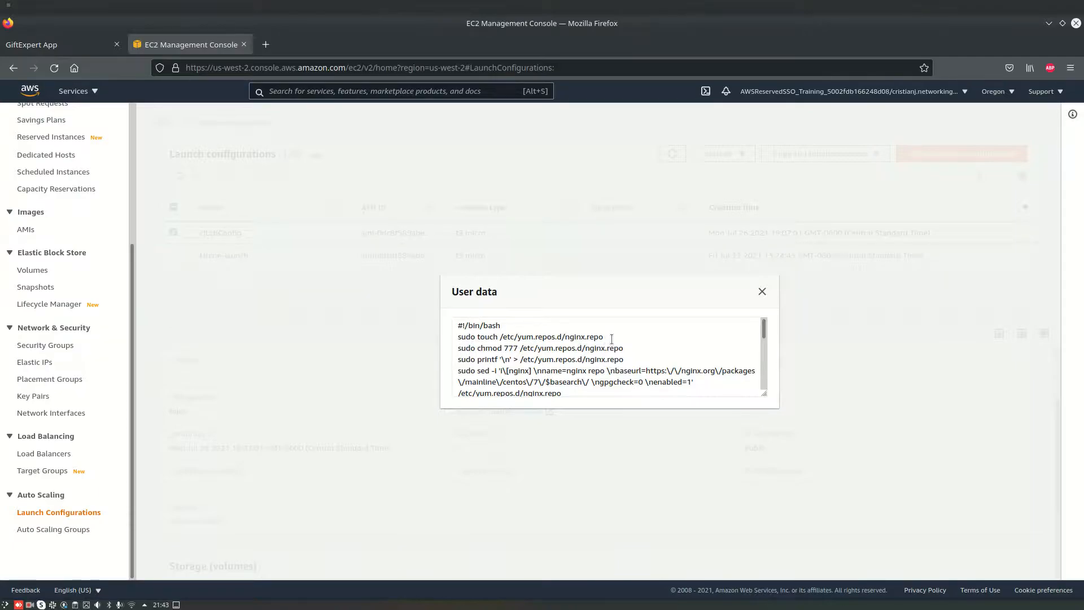
Step: Read through the user data script of the cjLchConfig launch configuration and close it
scroll(612, 339, down, 5)
scroll(616, 338, up, 3)
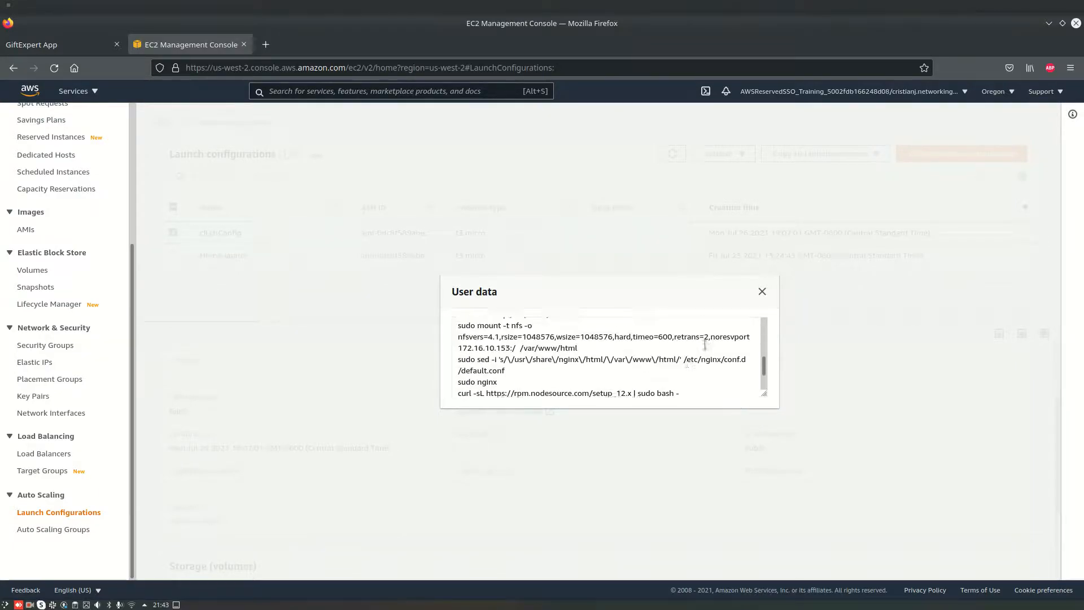
click(761, 292)
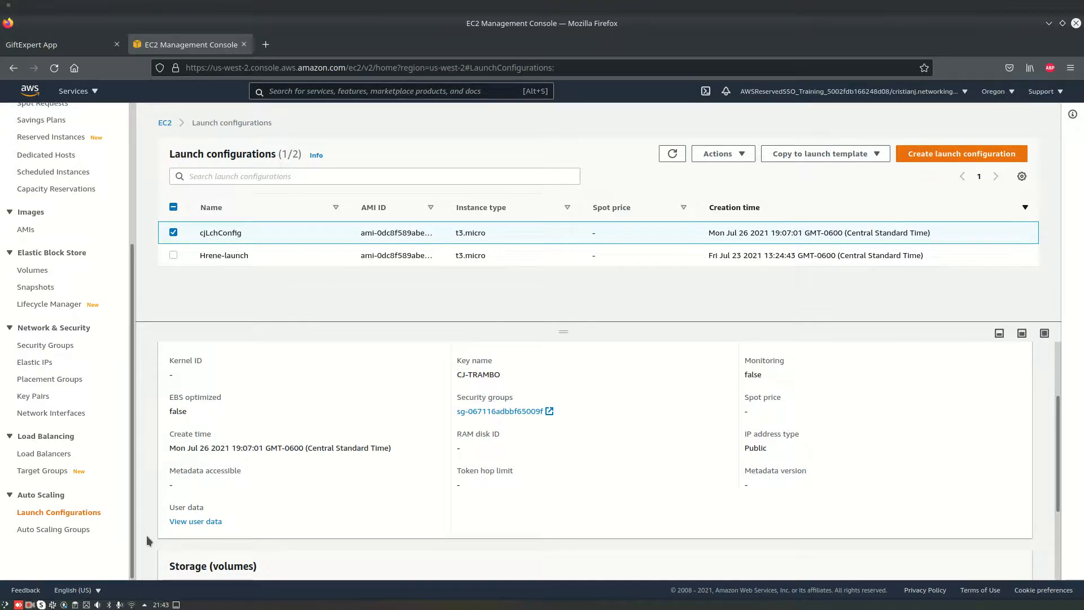
Step: Open CJ-AutoScaling-Group from the Auto Scaling groups and examine its group details and launch configuration, including the AMI ID
click(53, 530)
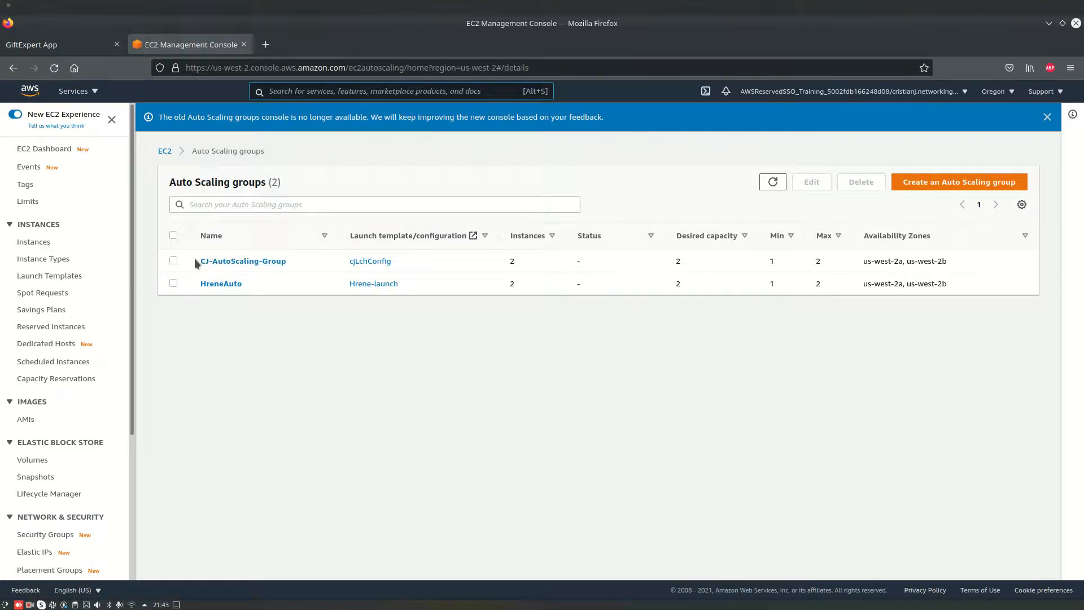
click(245, 263)
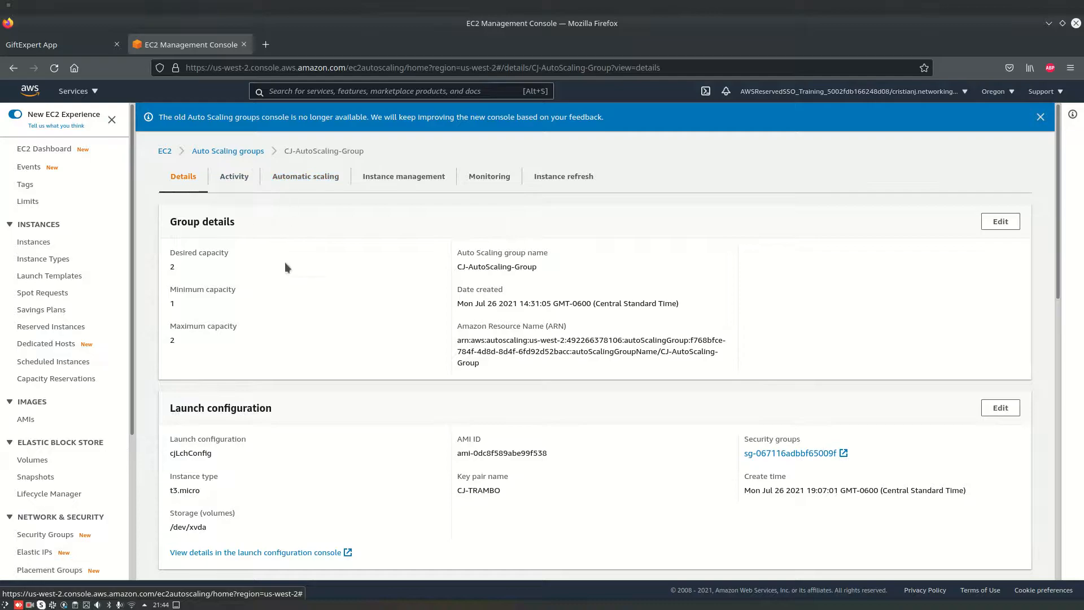
scroll(226, 418, down, 1)
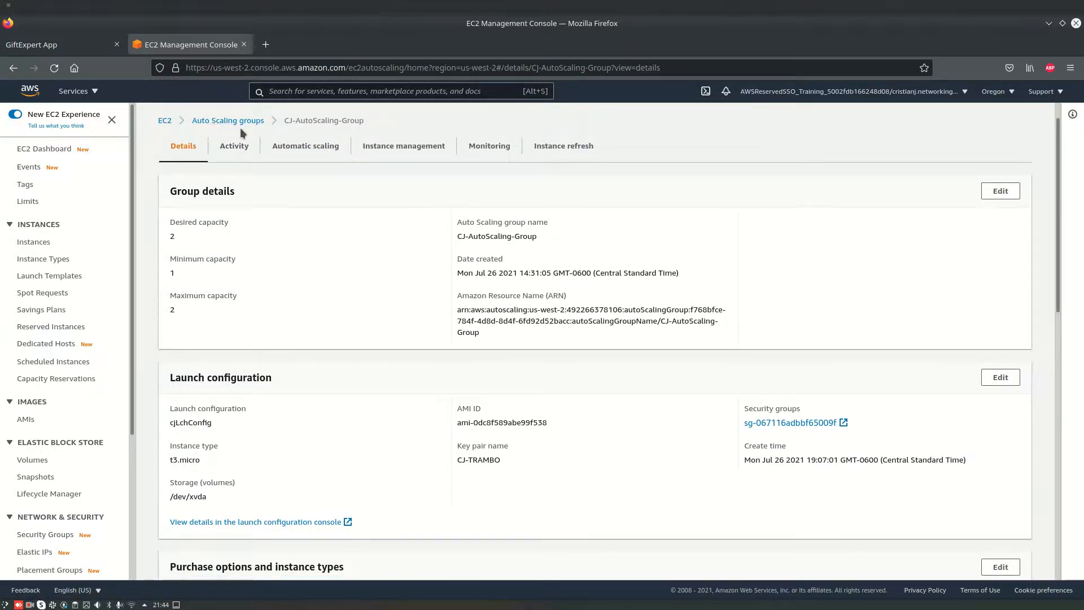
drag(461, 422, 548, 423)
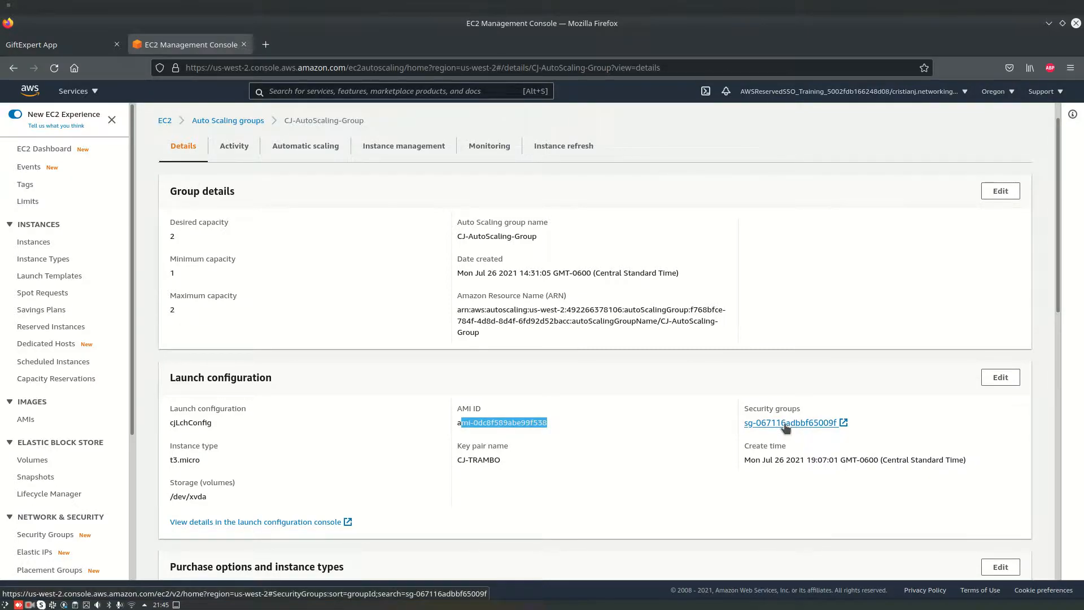
Step: Open the security group linked in the launch configuration and review its name and inbound rules
click(785, 427)
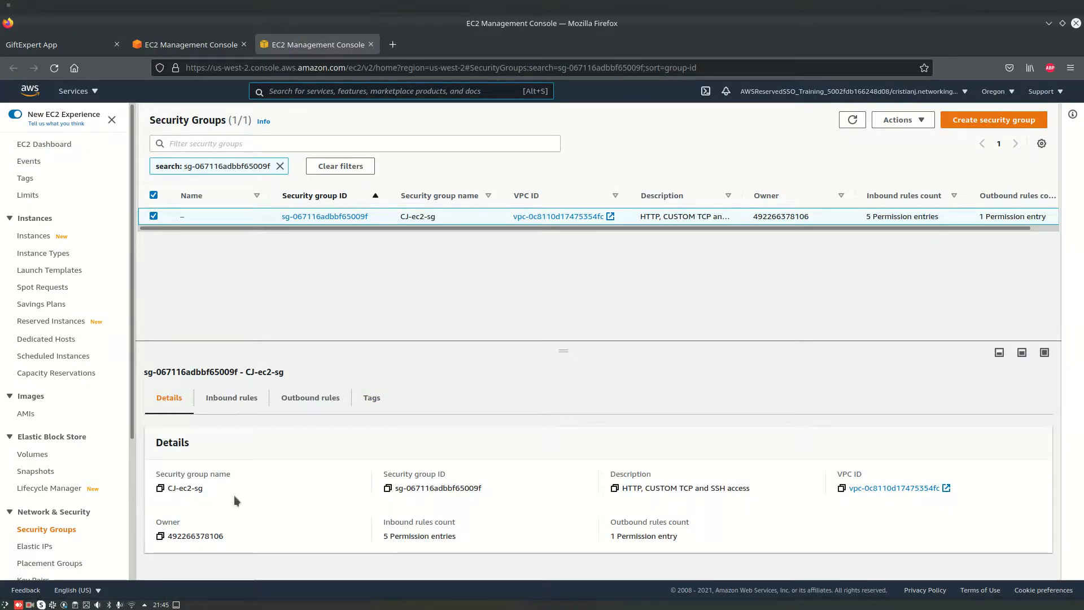
drag(203, 489, 175, 487)
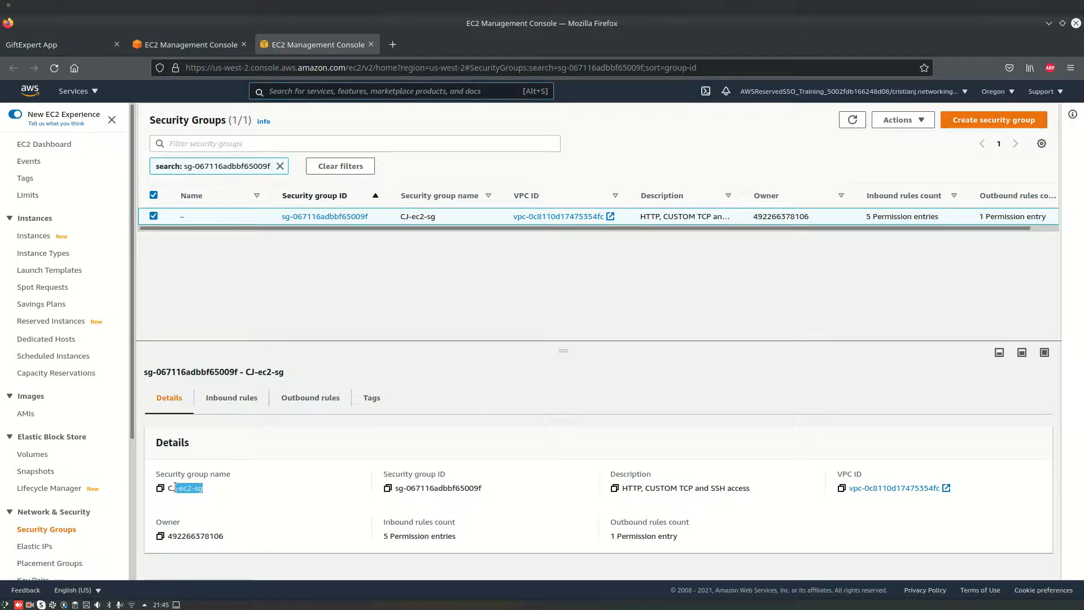
click(231, 398)
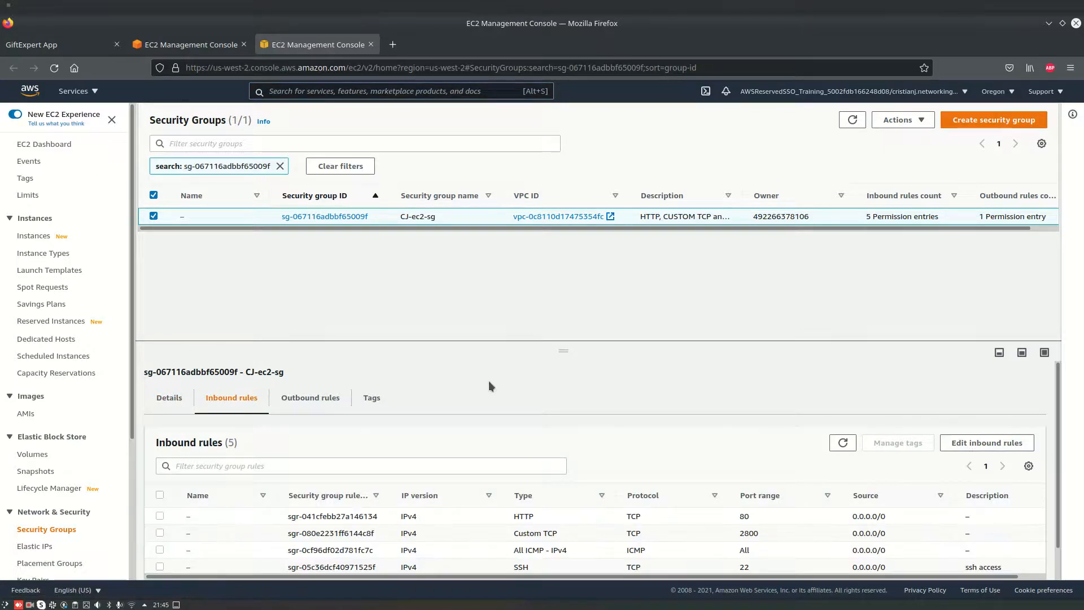
scroll(489, 381, down, 1)
Step: Return to CJ-AutoScaling-Group and review its activity history and its desired, minimum and maximum capacity
click(195, 46)
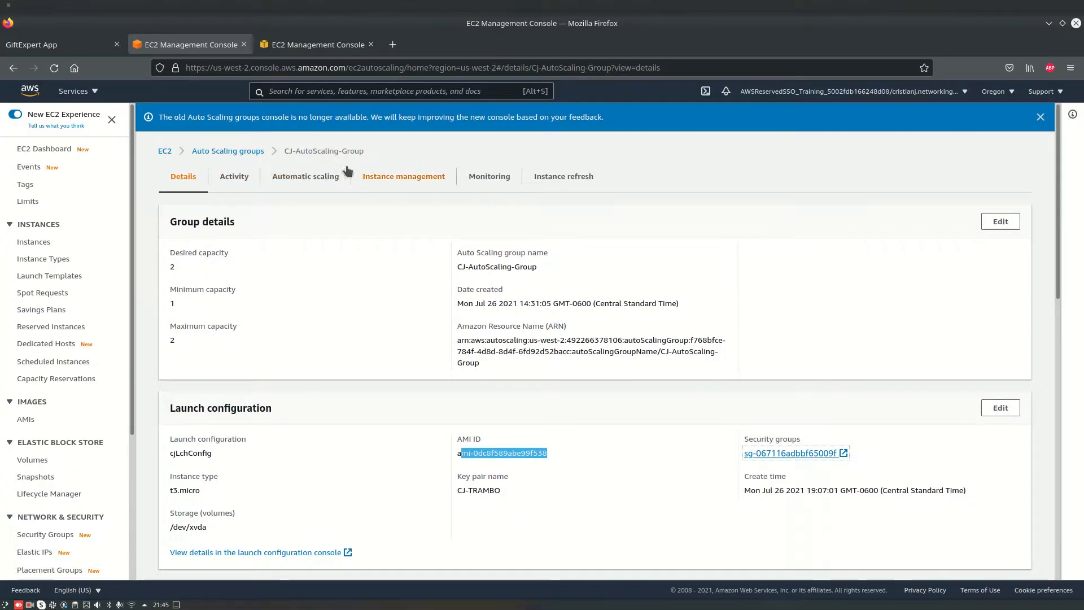
click(233, 176)
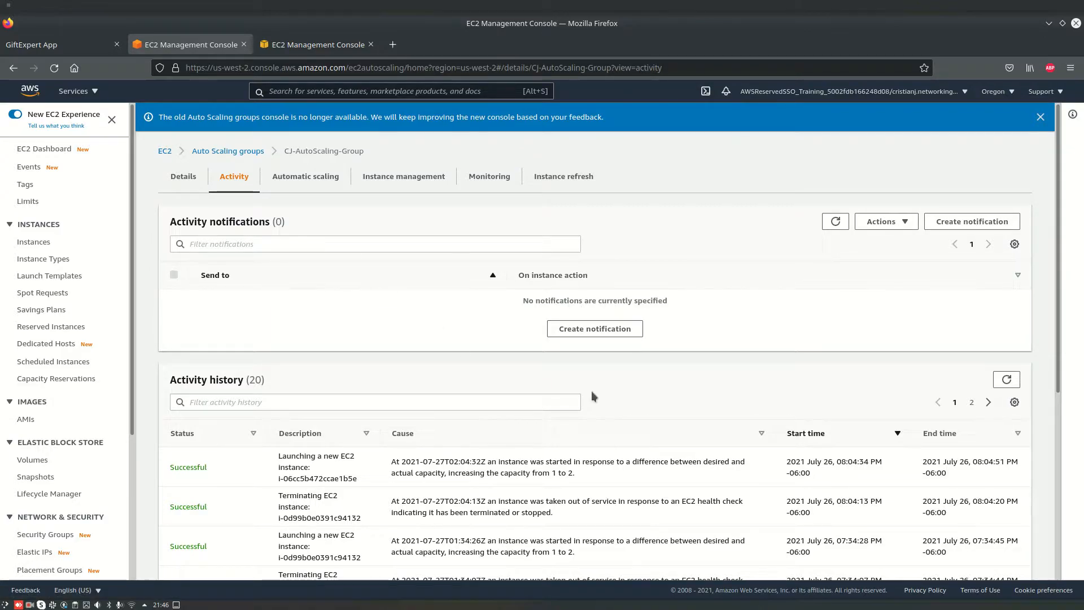
click(185, 176)
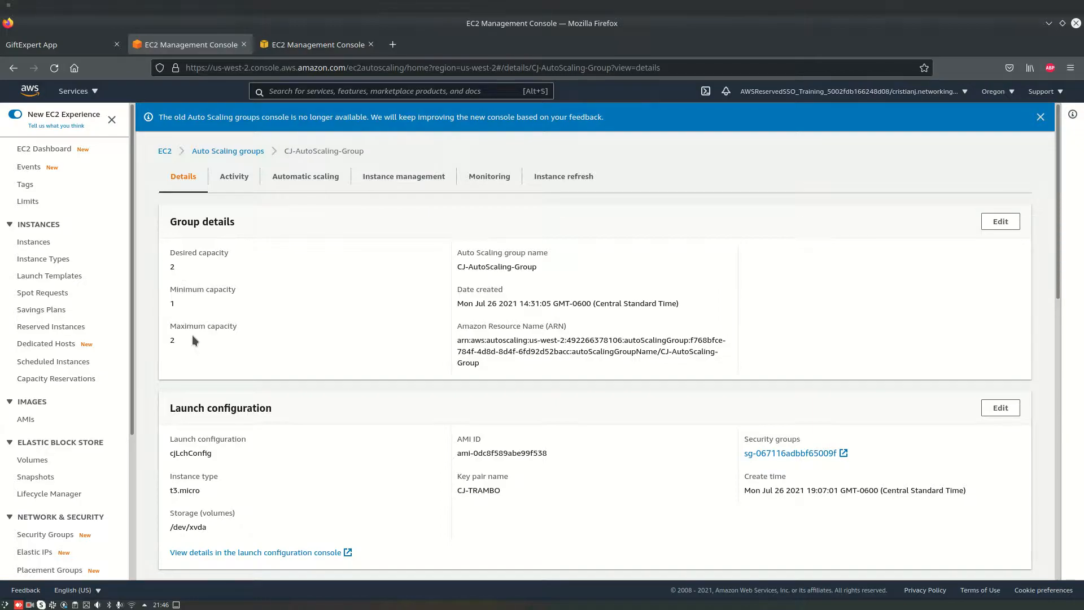
click(234, 177)
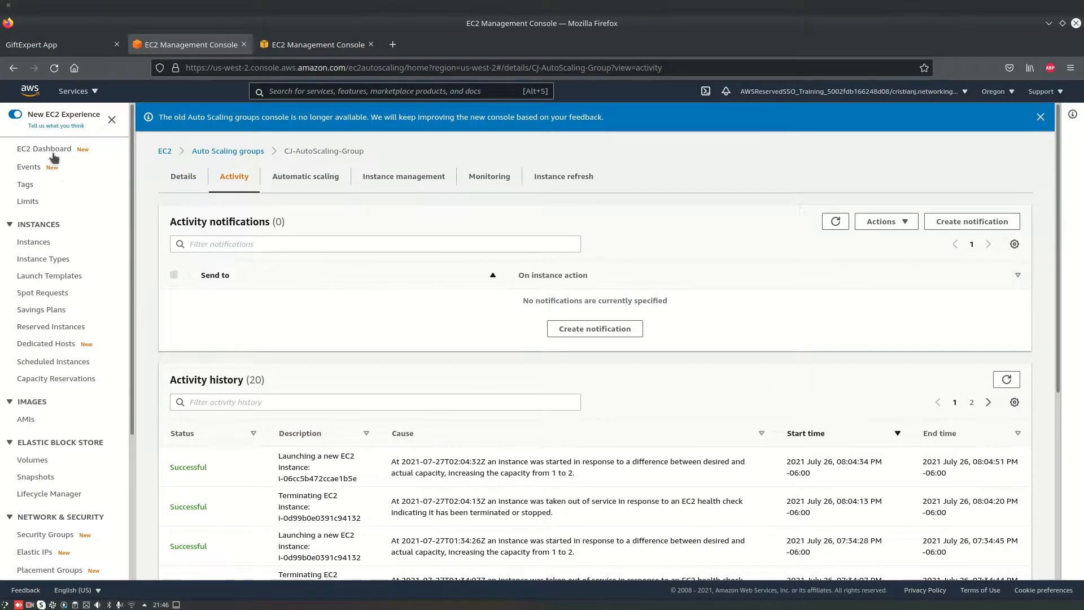
Step: Go to the EC2 Dashboard and list the running instances
click(50, 150)
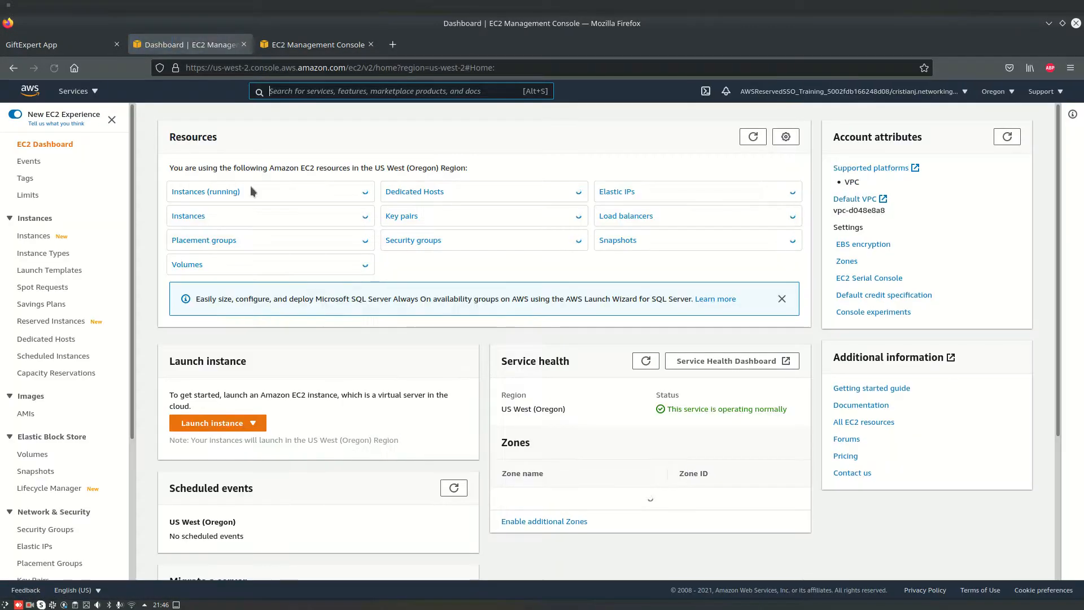
click(226, 192)
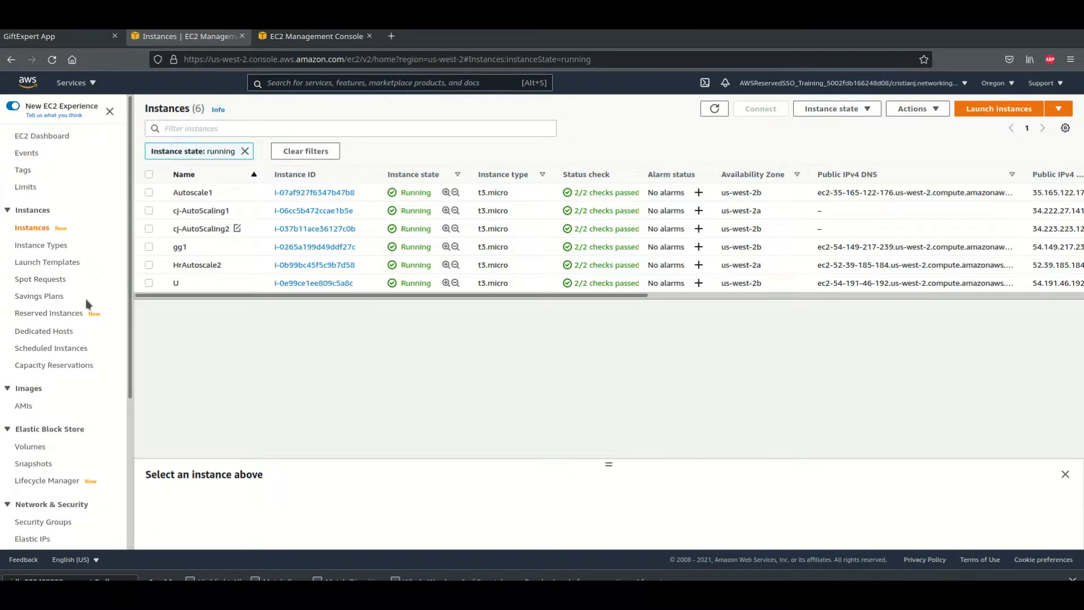
Step: Open the load balancers list, select CJ-LB, and check the instances registered with it
scroll(88, 304, down, 4)
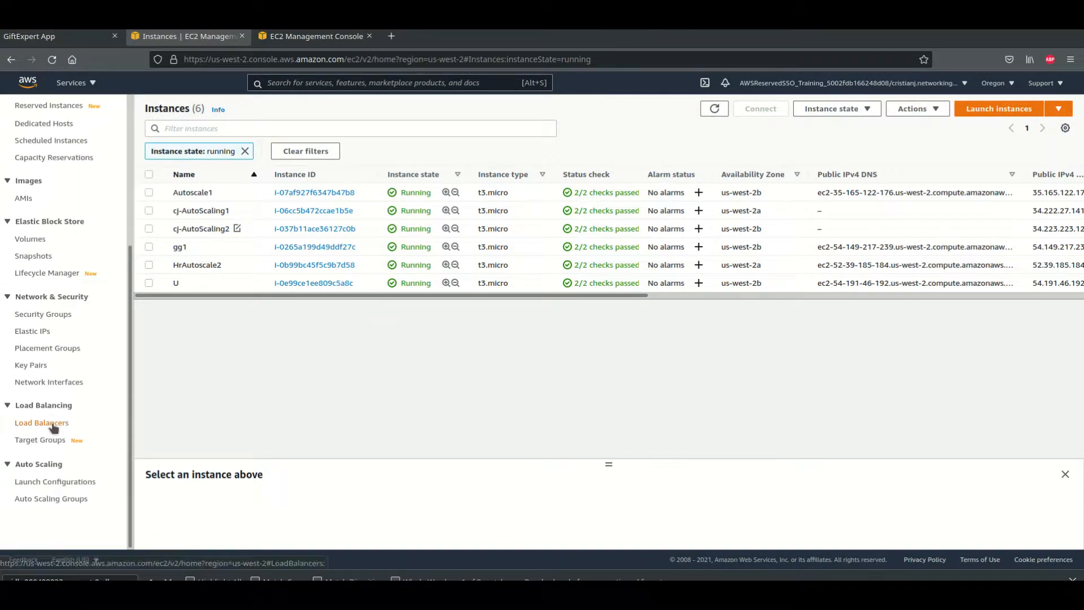
click(53, 424)
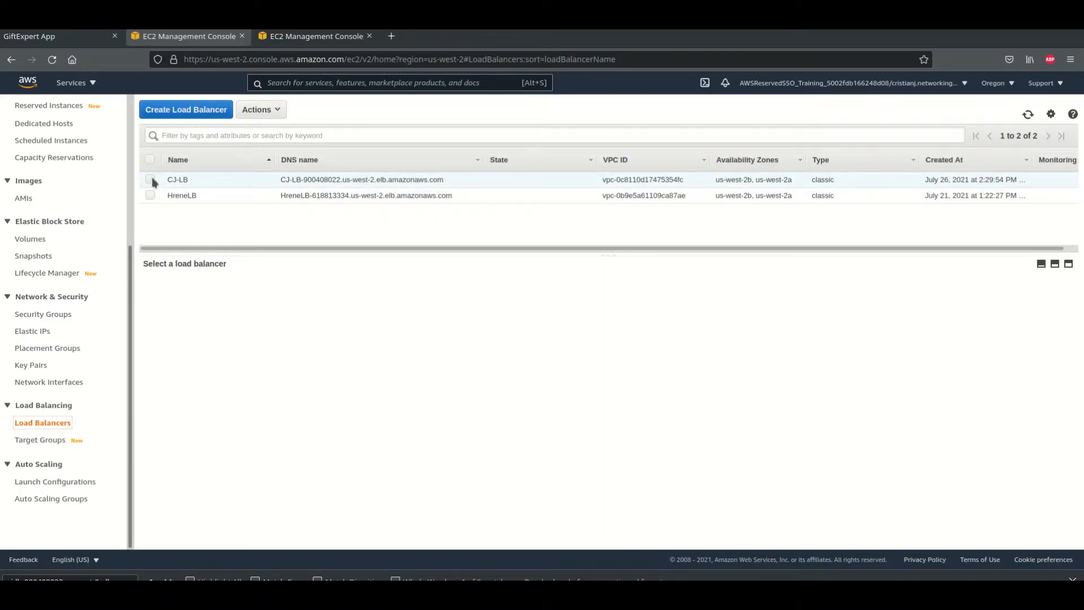
click(151, 179)
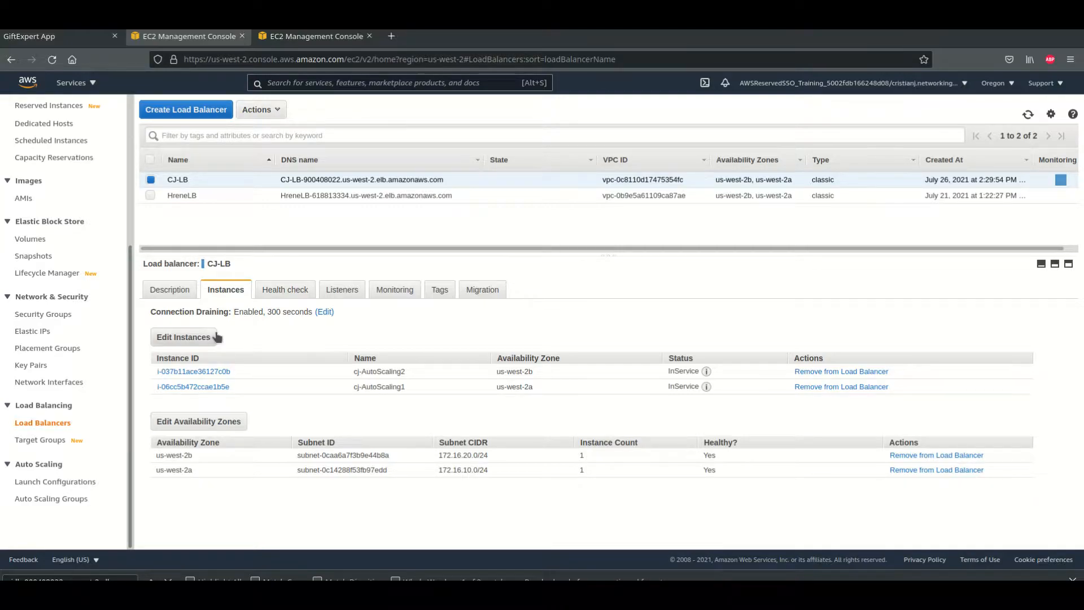
scroll(83, 187, up, 5)
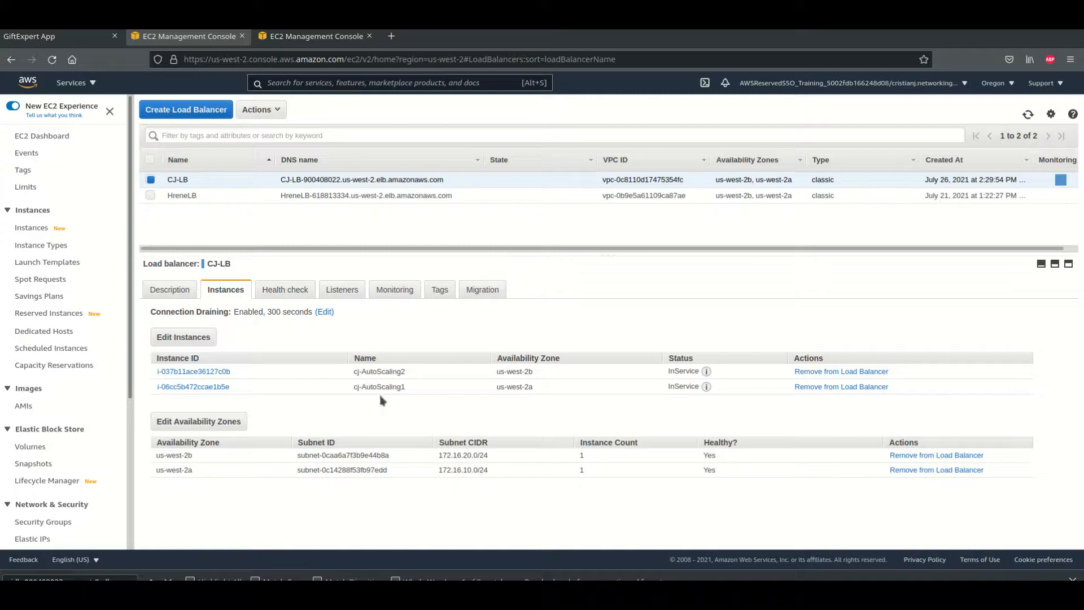
Step: Copy the DNS name from the description of the CJ-LB load balancer
click(170, 292)
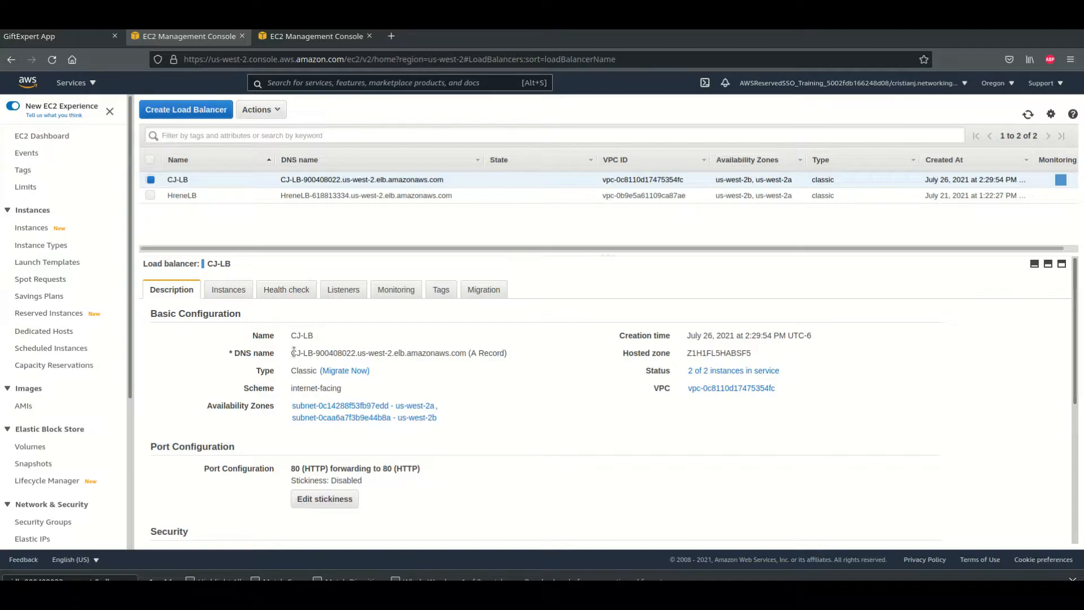
drag(293, 353, 471, 356)
key(ctrl+c)
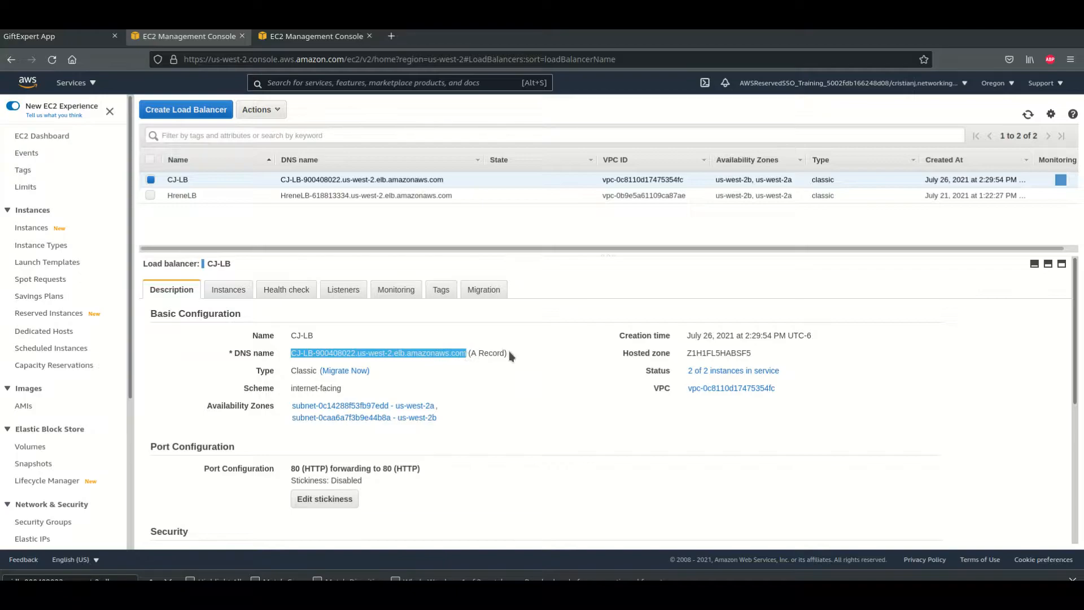
Step: Close the old GiftExpert App page, load the copied load balancer DNS name in a new browser tab, and look over the app
click(63, 40)
click(114, 38)
key(ctrl+t)
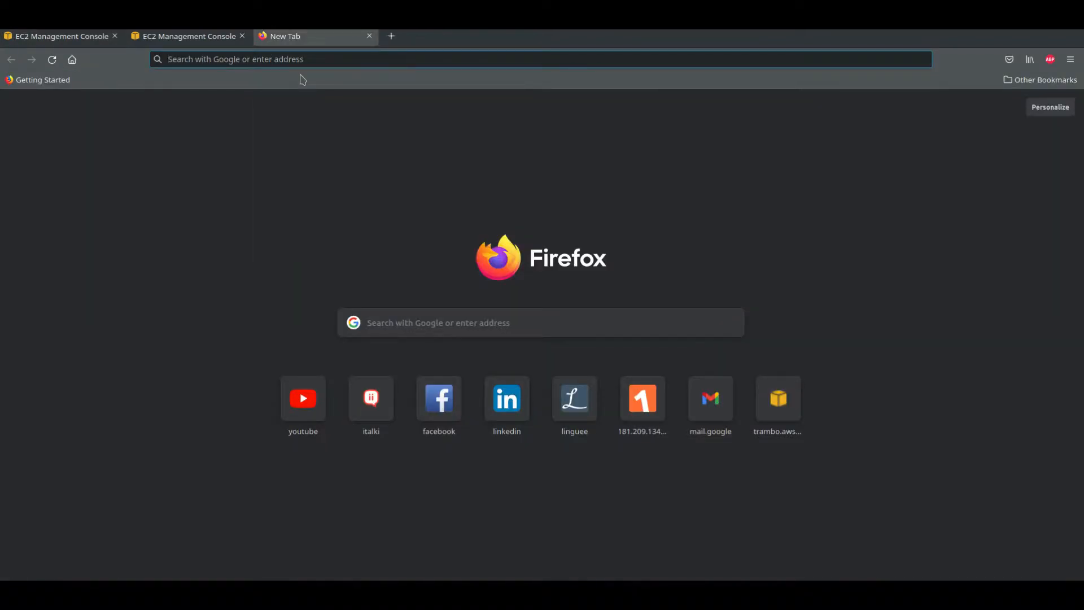
key(ctrl+v)
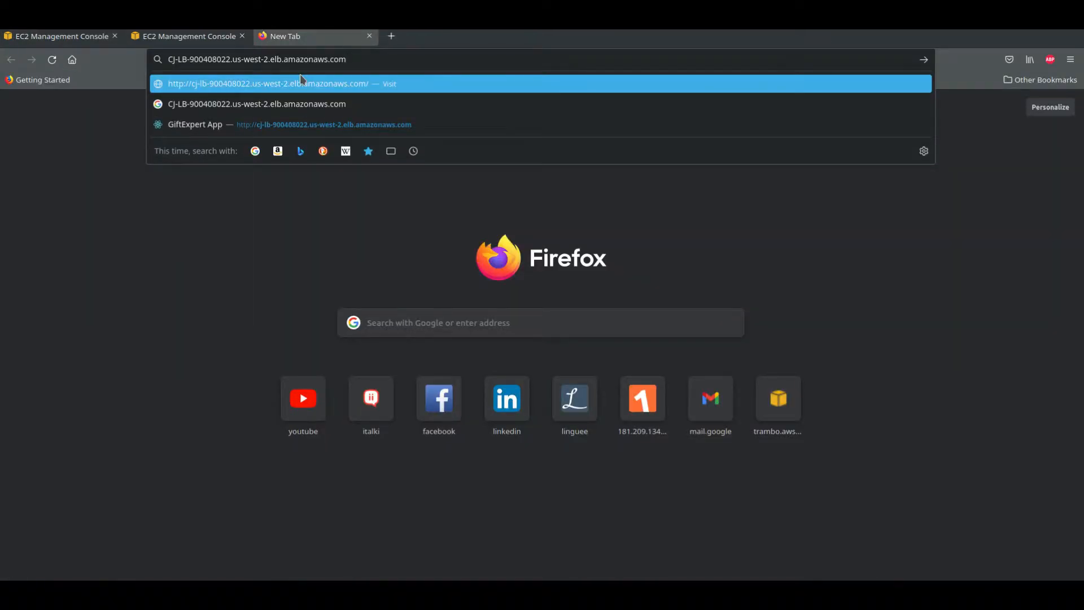
key(Return)
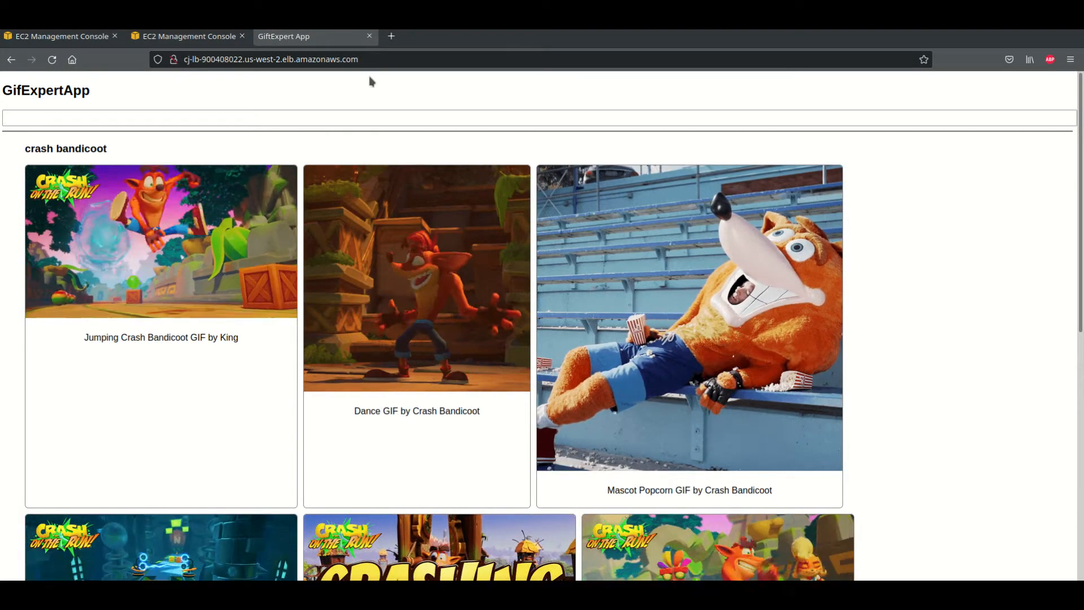
scroll(599, 415, down, 1)
scroll(597, 414, down, 3)
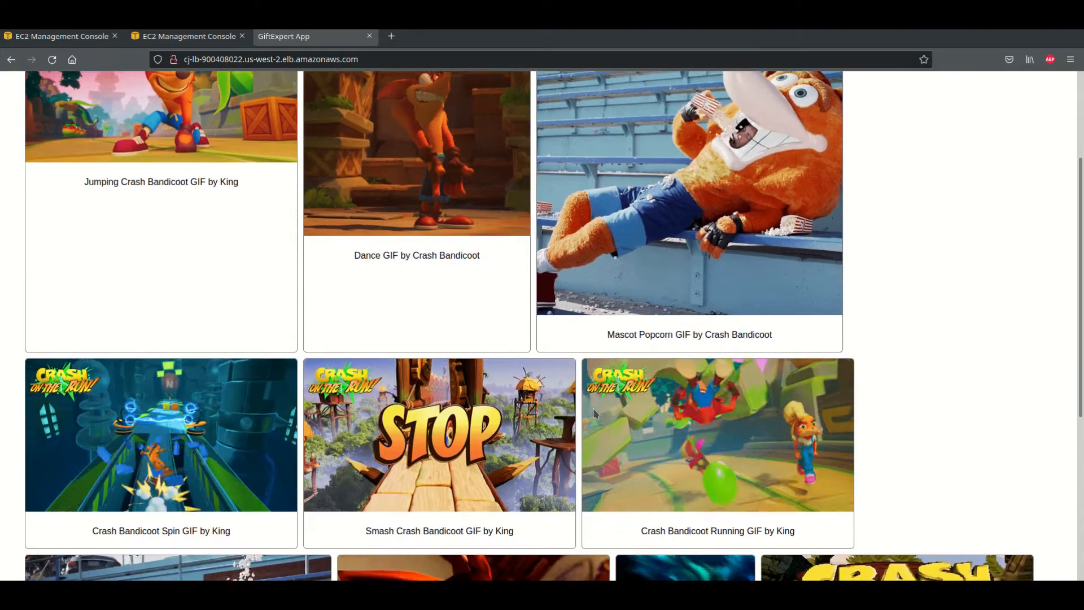
scroll(593, 408, up, 5)
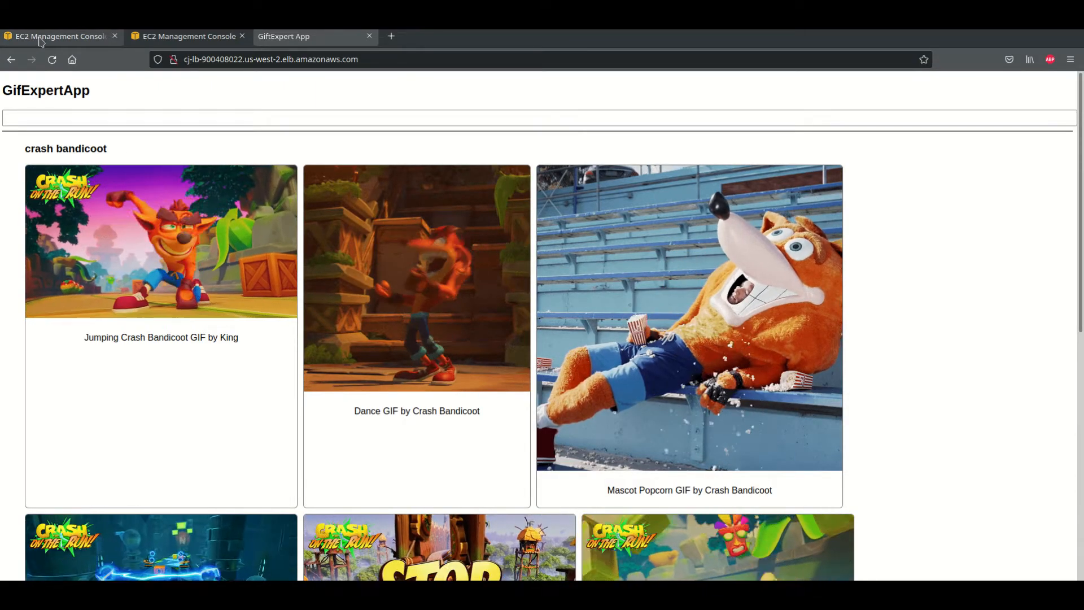
Step: Return to the CJ-LB description and review its availability zones, port configuration and source security group
click(39, 41)
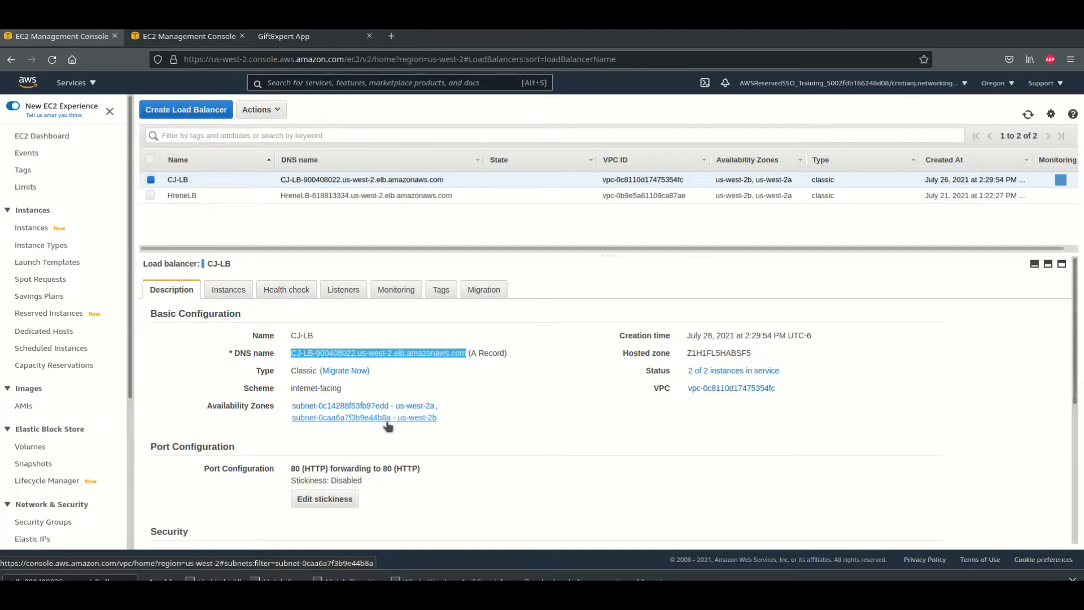
scroll(388, 415, down, 2)
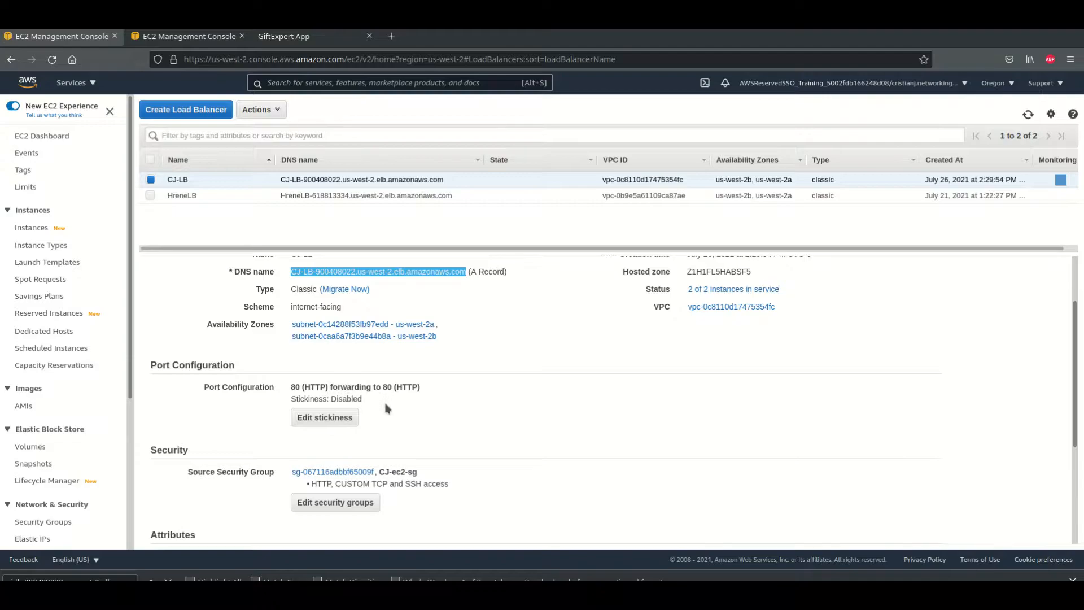
scroll(377, 413, down, 1)
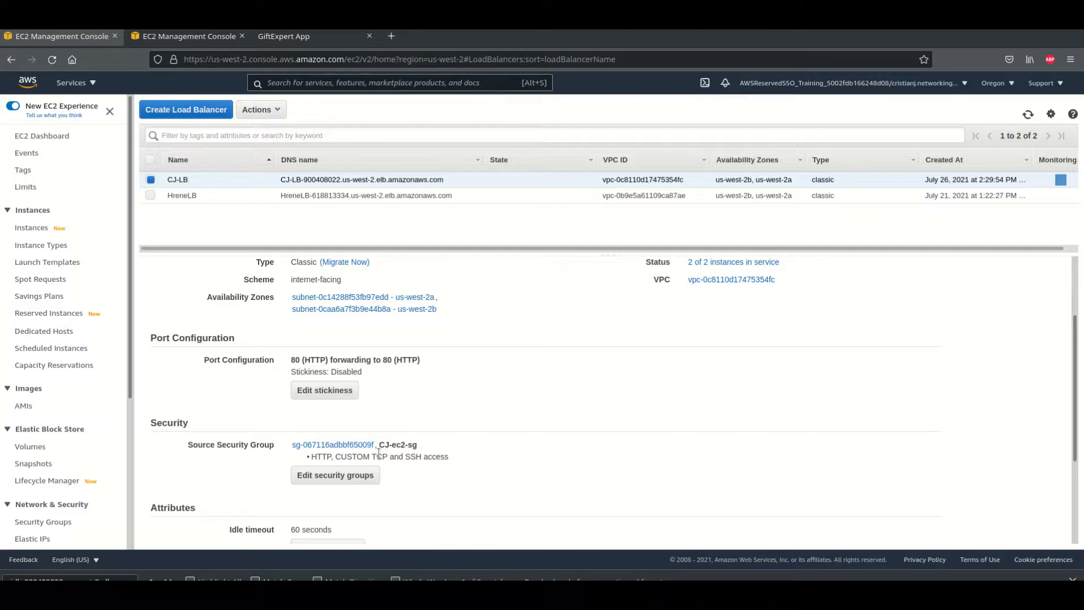
scroll(255, 313, up, 4)
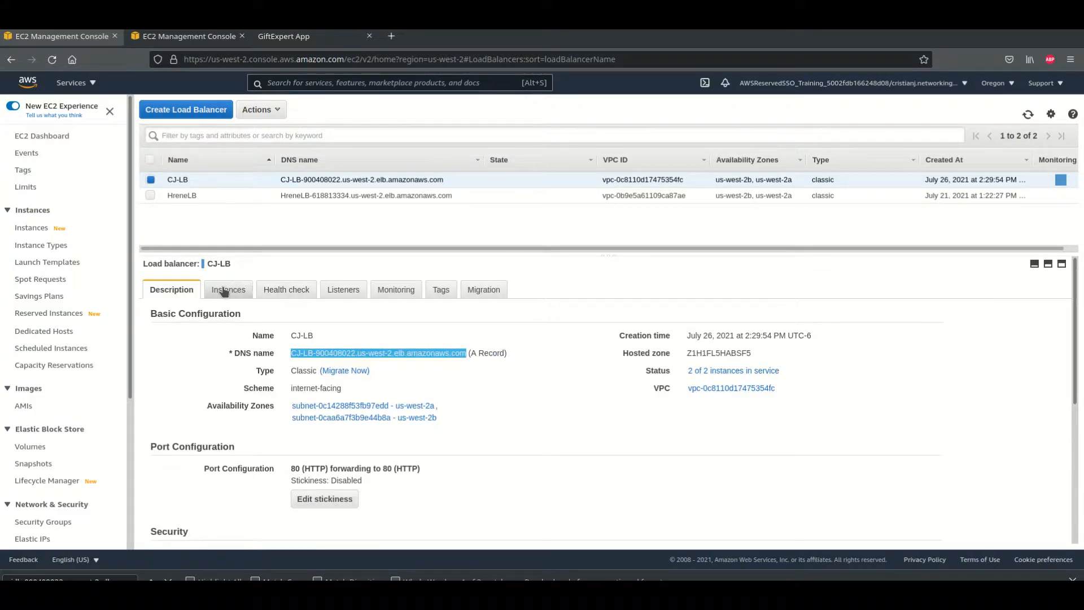
Step: Check the health check settings of the CJ-LB load balancer and return to its description
click(281, 293)
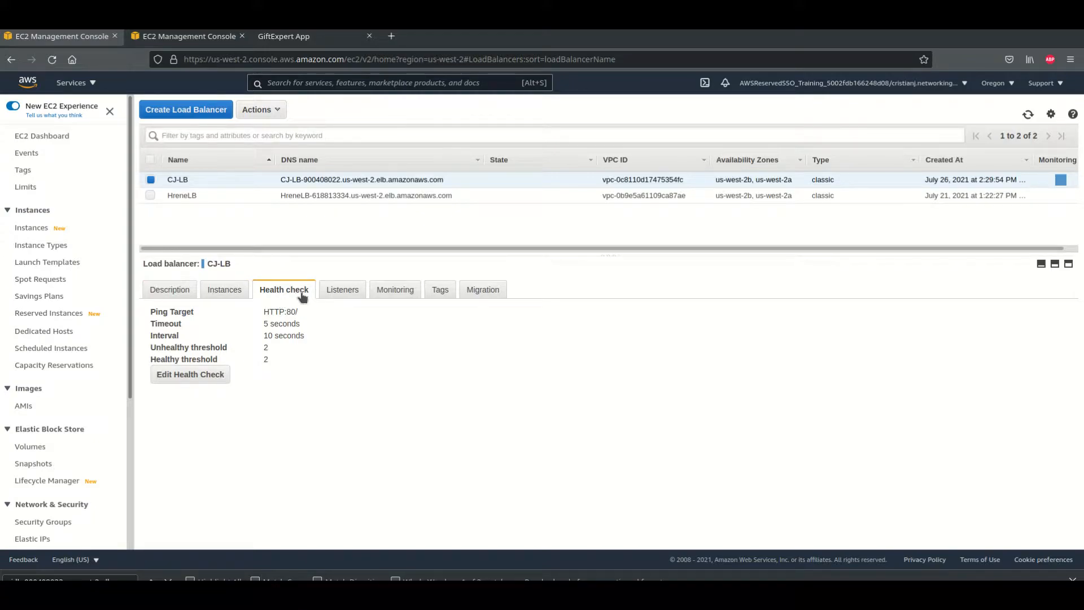
click(169, 289)
scroll(339, 339, down, 2)
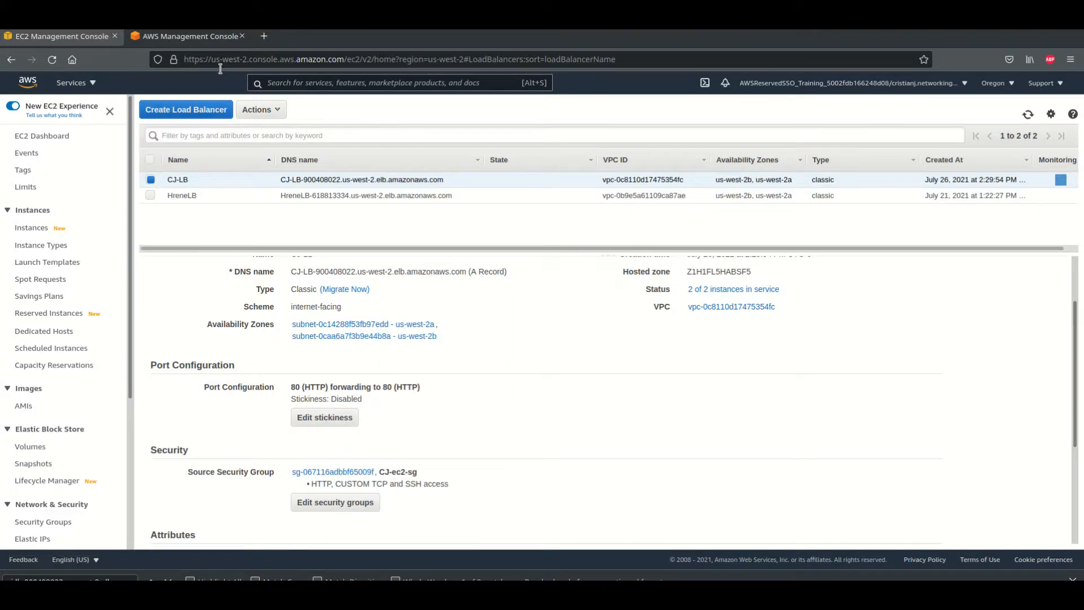
Step: Open the EFS service from the AWS Management Console and review the details of the CJ-EFS file system
click(195, 37)
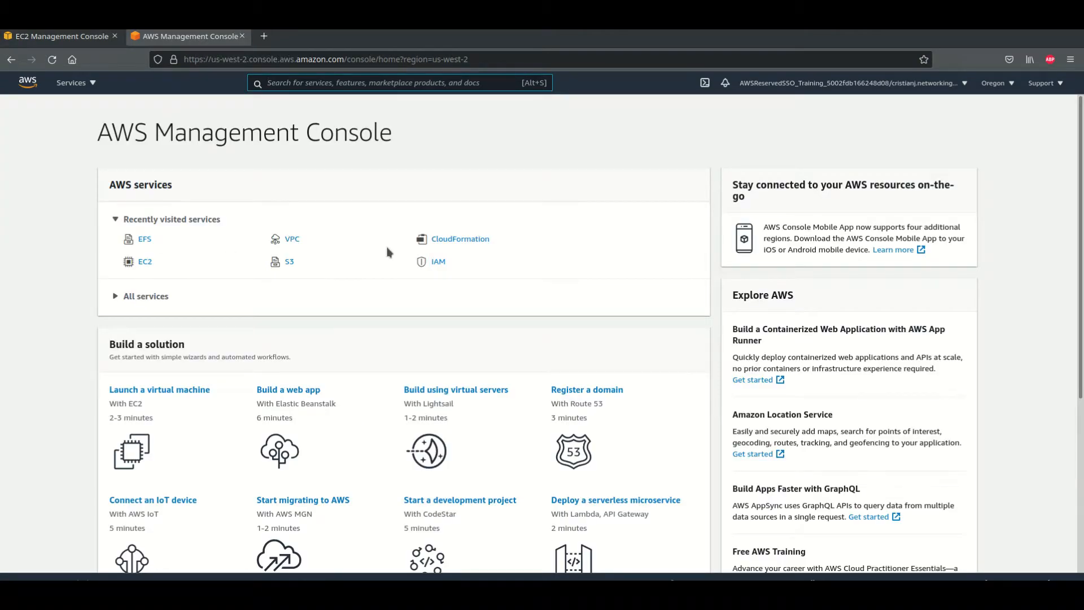
click(145, 240)
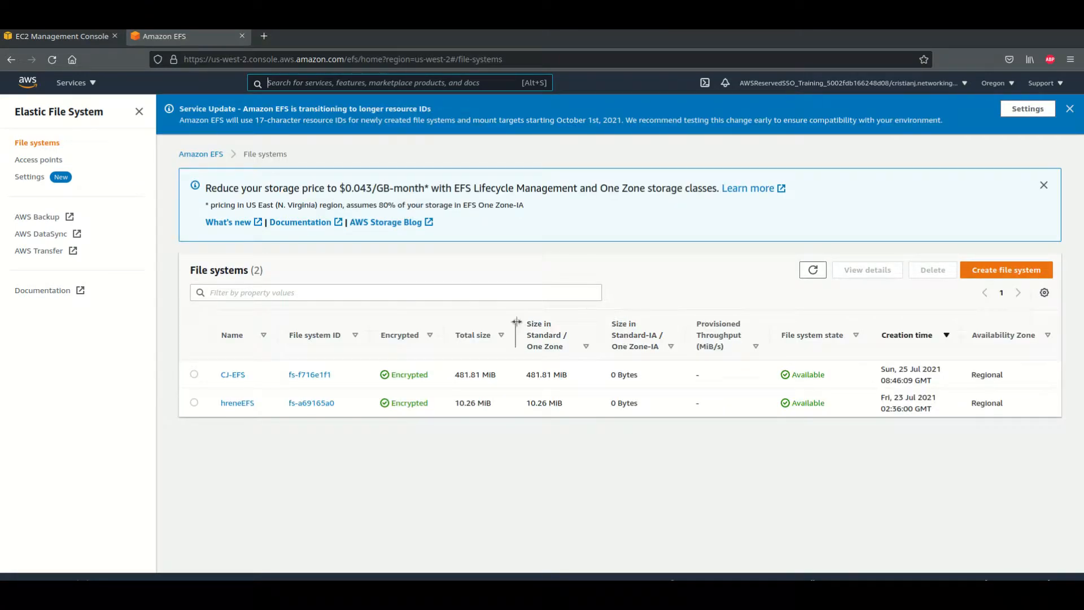
click(249, 374)
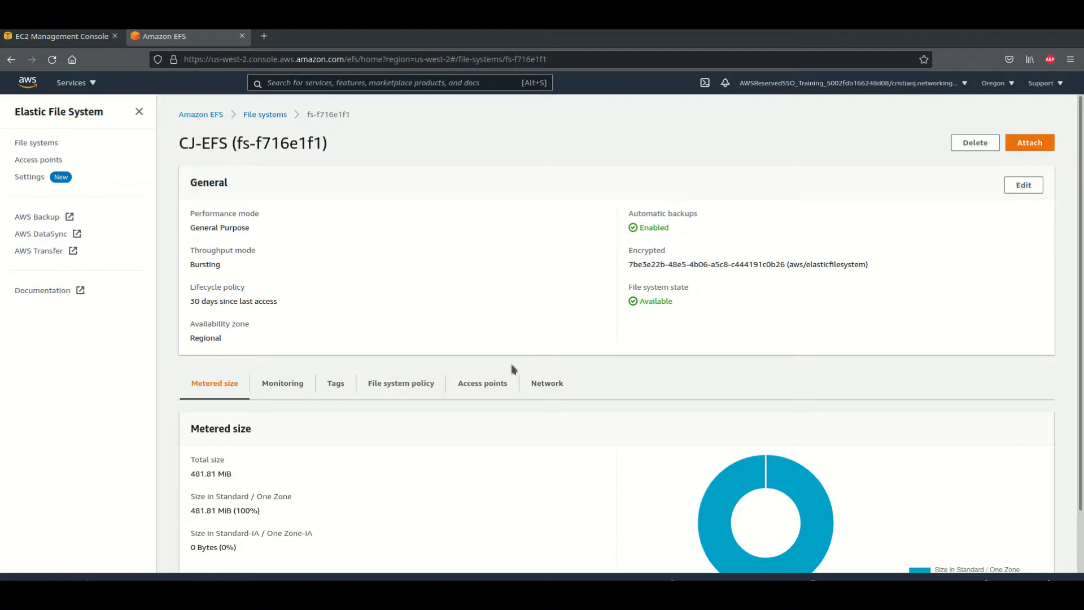
scroll(517, 387, down, 2)
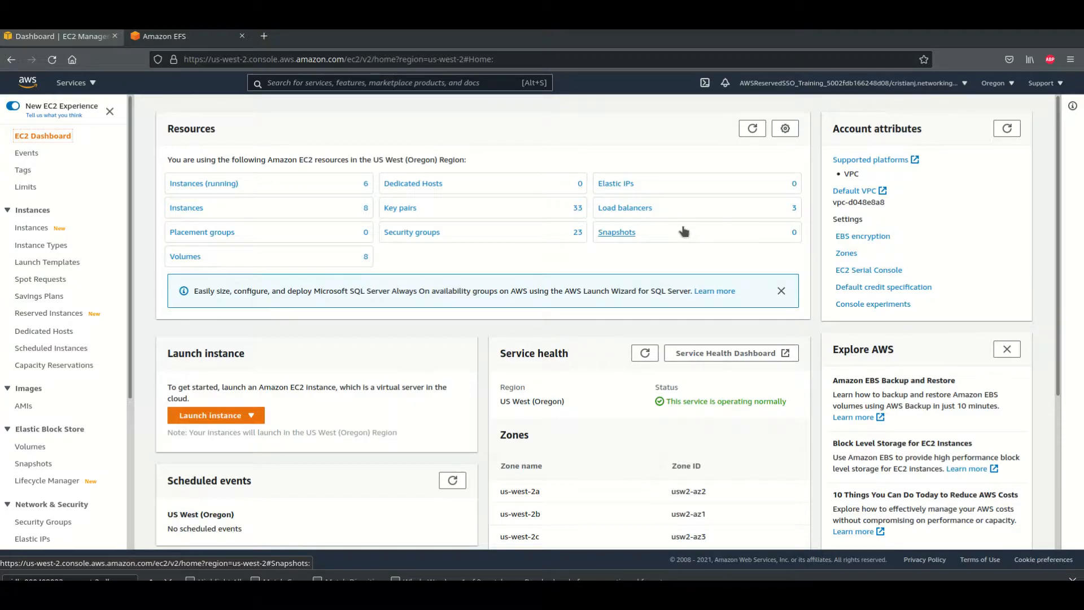
Step: Find cj-AutoScaling1 among the running EC2 instances and copy its example SSH connection command
click(331, 183)
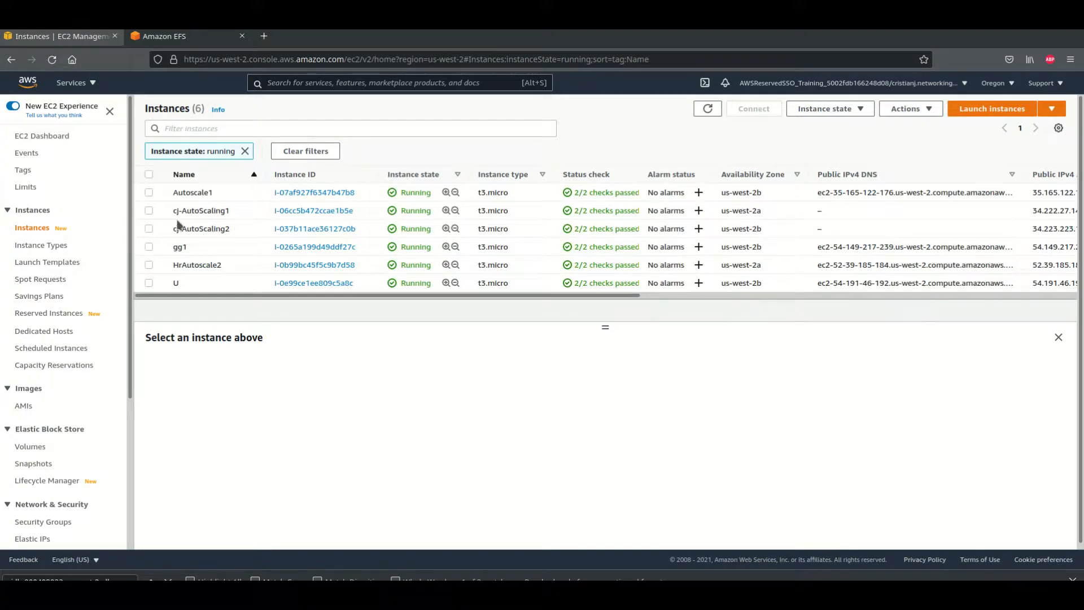
click(148, 210)
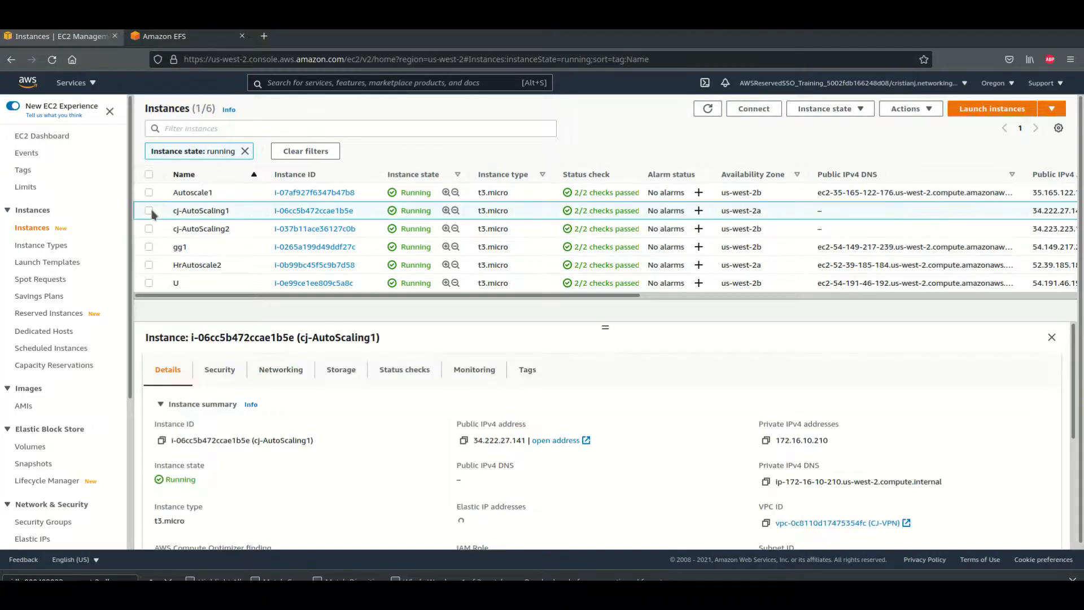
click(754, 108)
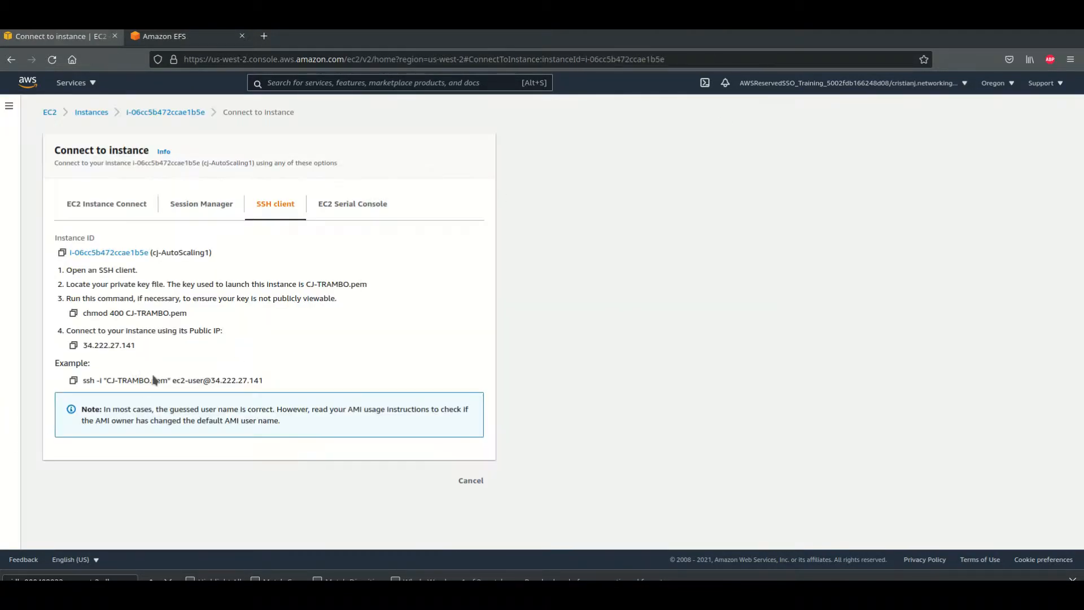
click(74, 380)
Step: Switch to the Konsole terminal and connect to cj-AutoScaling1 with the copied SSH command
key(alt+Tab)
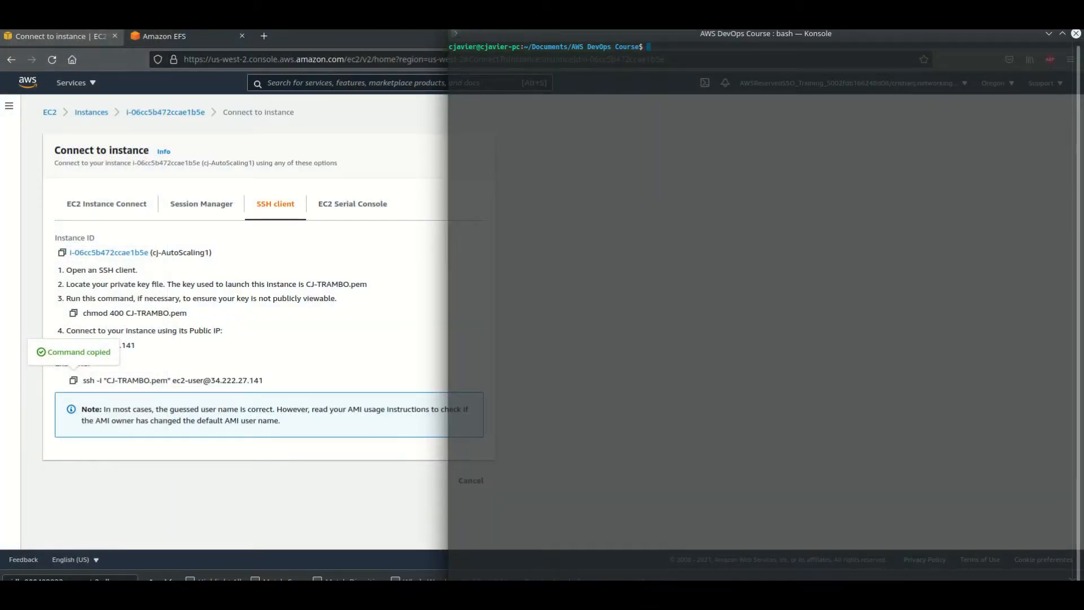
key(ctrl+shift+v)
key(Return)
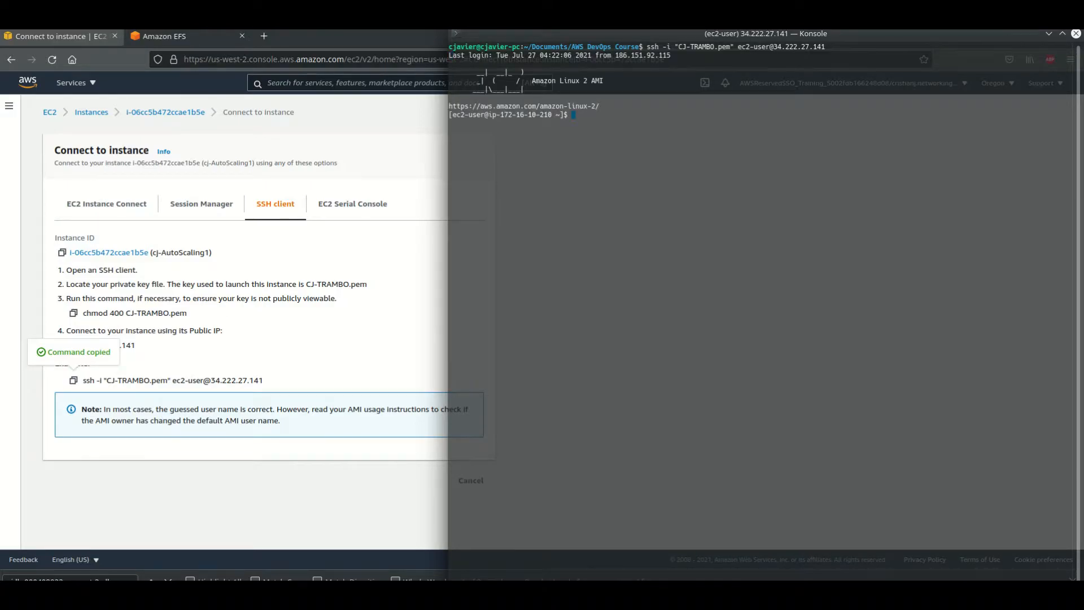
key(Return)
text(nginx)
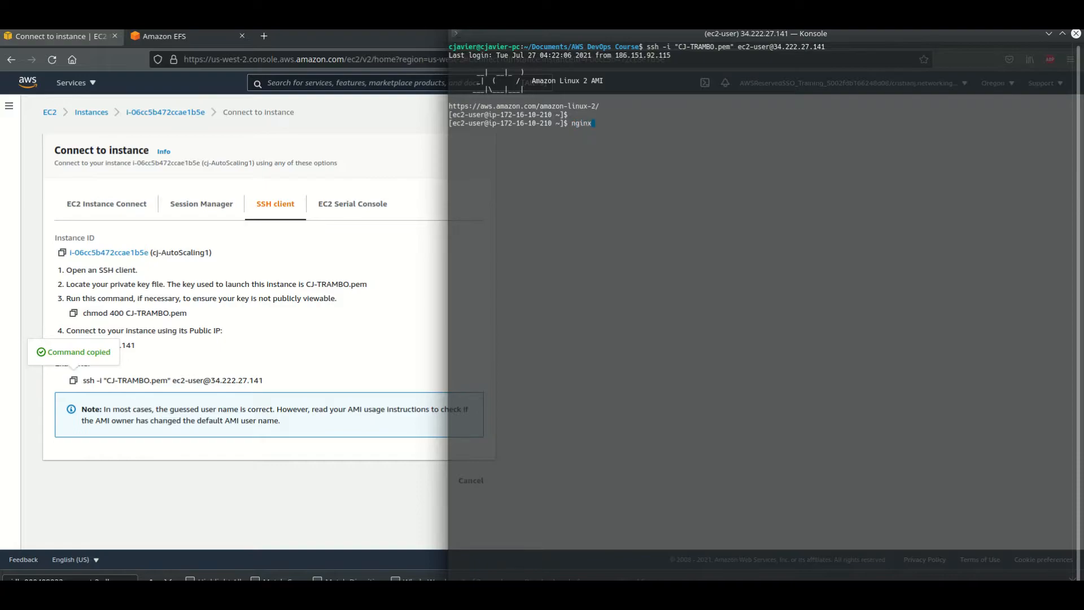
text( -)
key(Return)
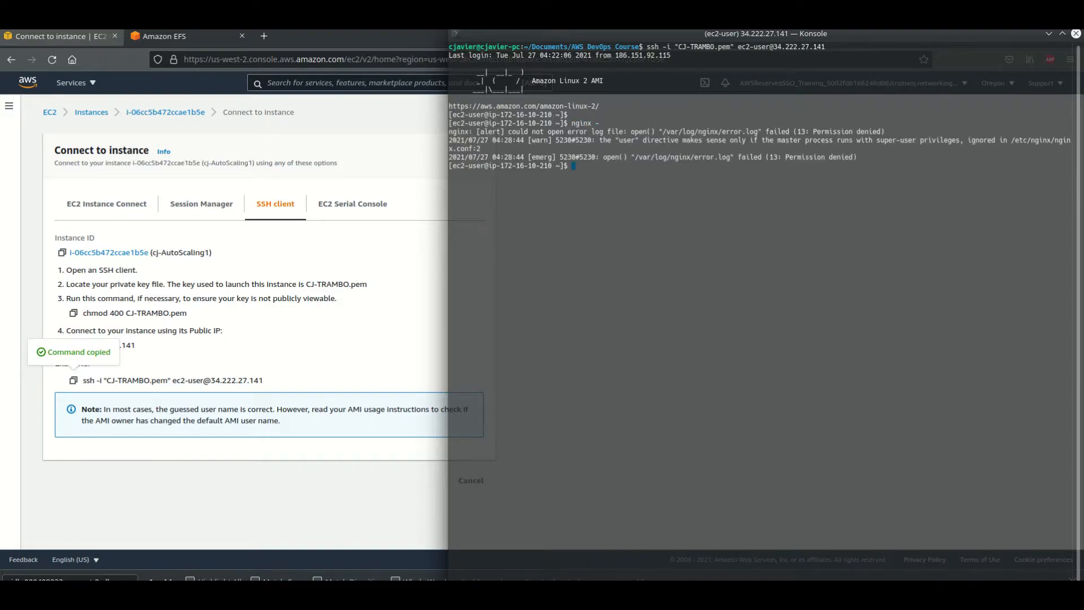
text(clear)
key(Return)
Step: Check the nginx version on the instance with "nginx -v" and return to the AWS console in the browser
text(nginx -v)
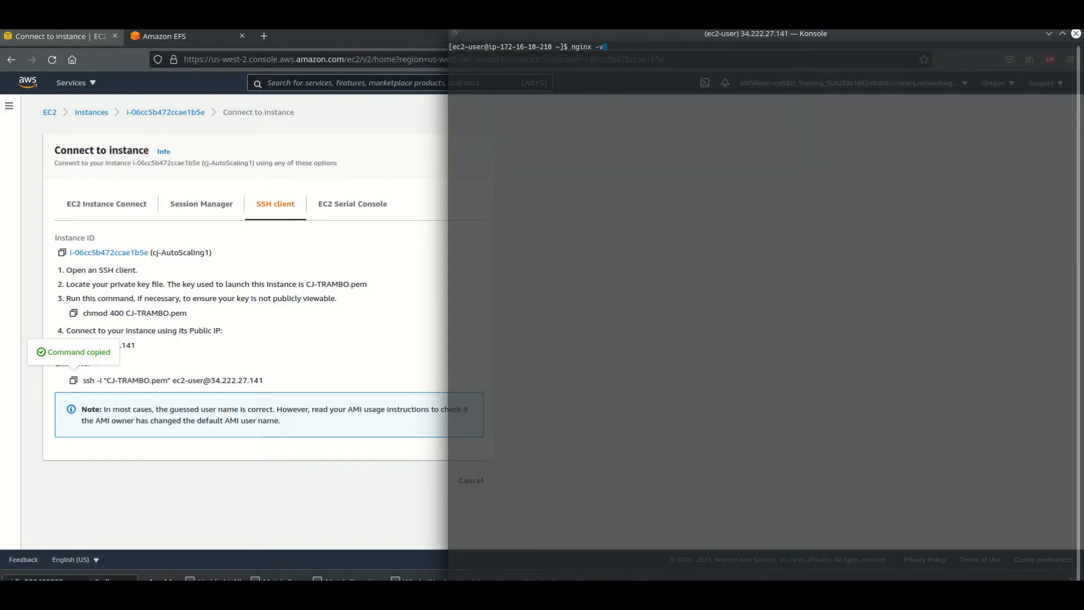
key(Return)
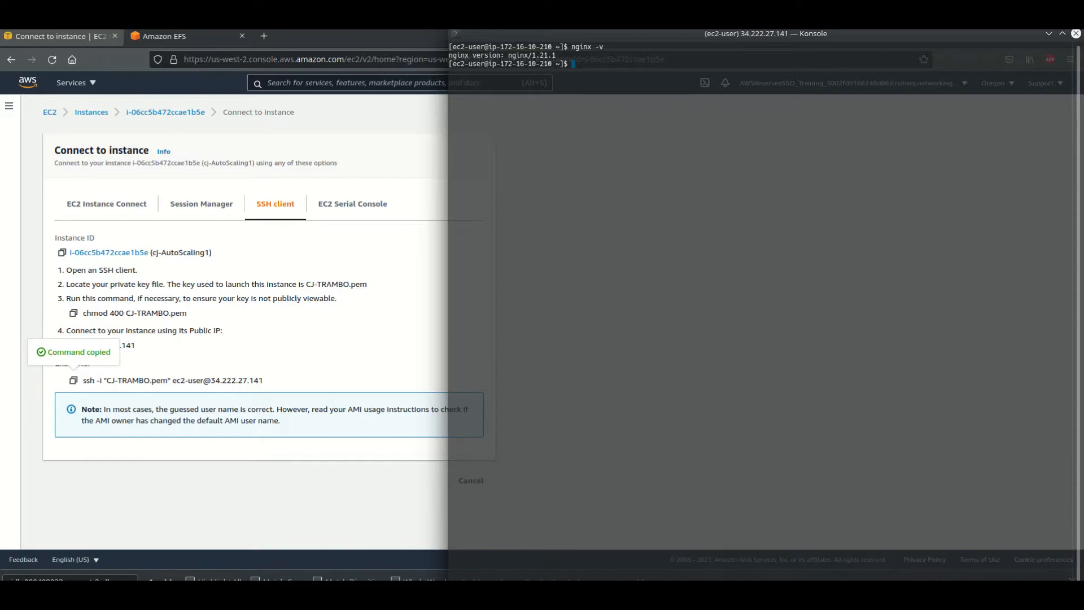
drag(558, 55, 450, 55)
click(609, 71)
click(420, 243)
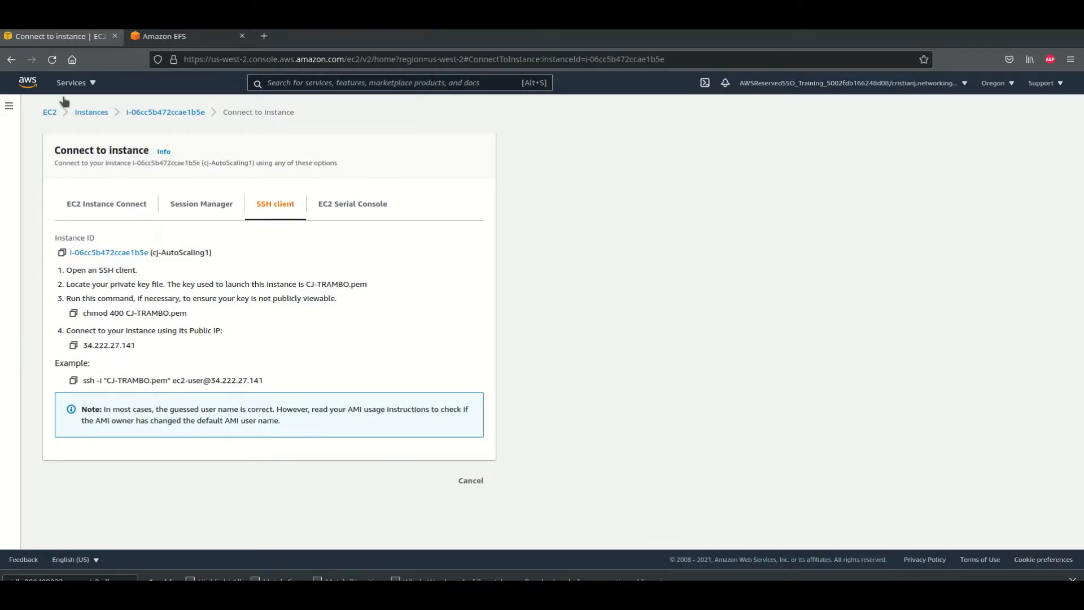
Step: Open the EC2 launch configurations, select cjLchConfig, and display its user data script
click(50, 111)
scroll(62, 423, down, 5)
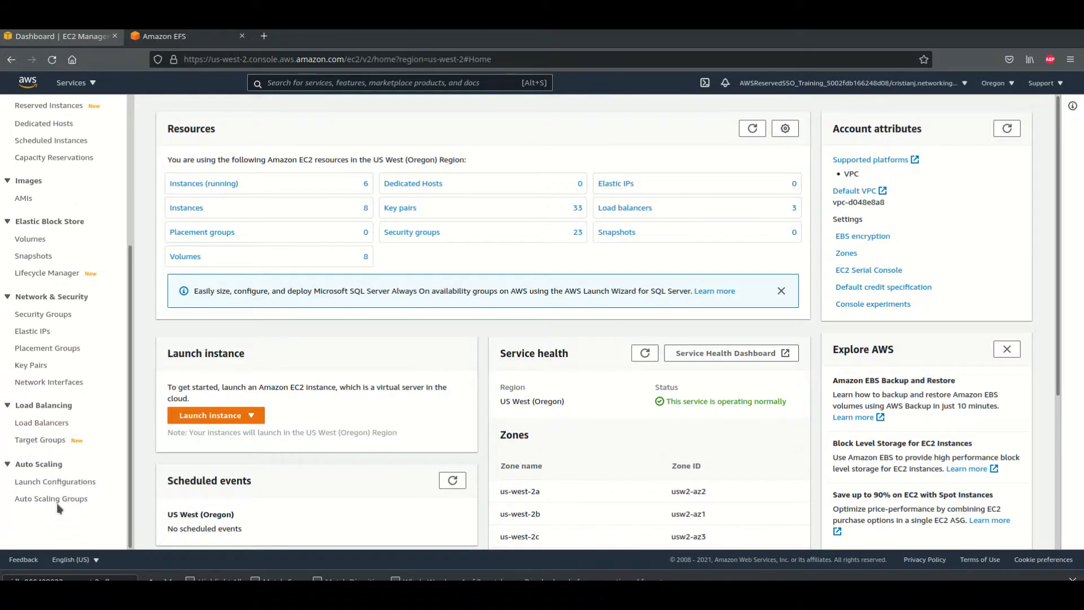
click(56, 499)
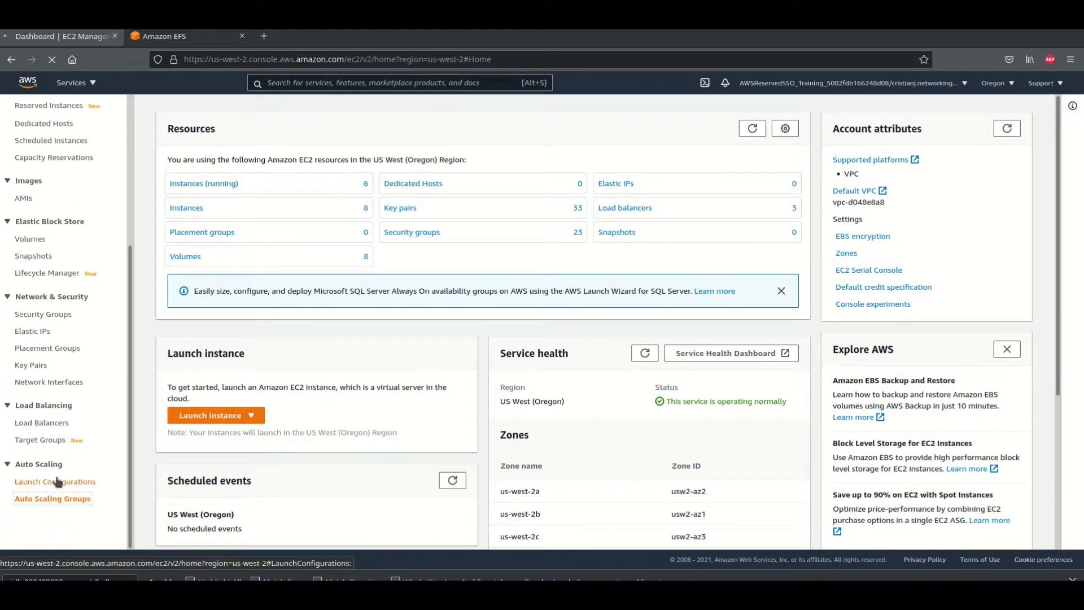
click(57, 482)
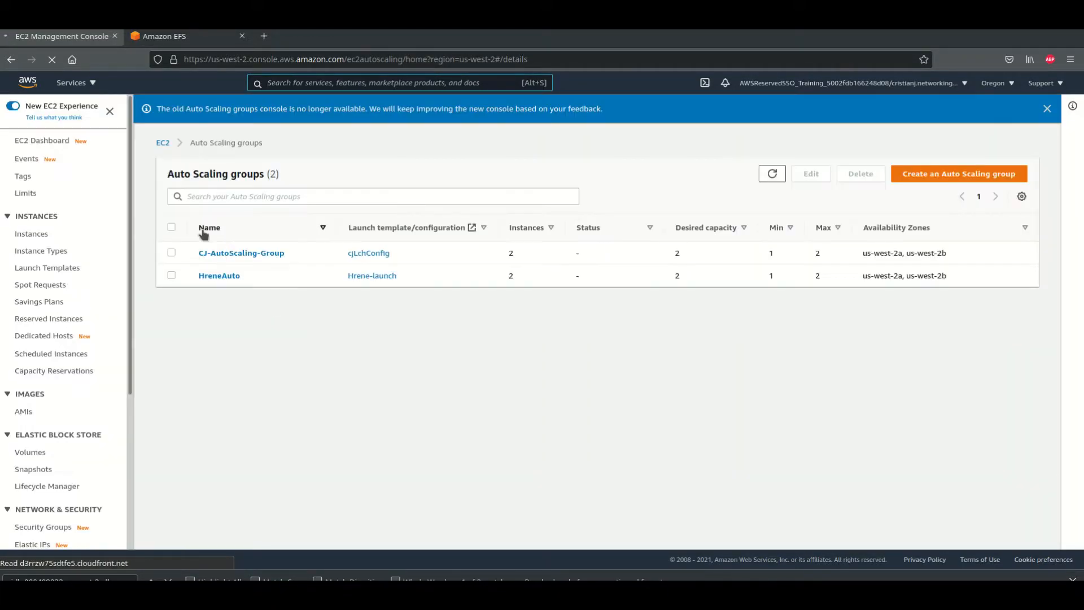
click(172, 224)
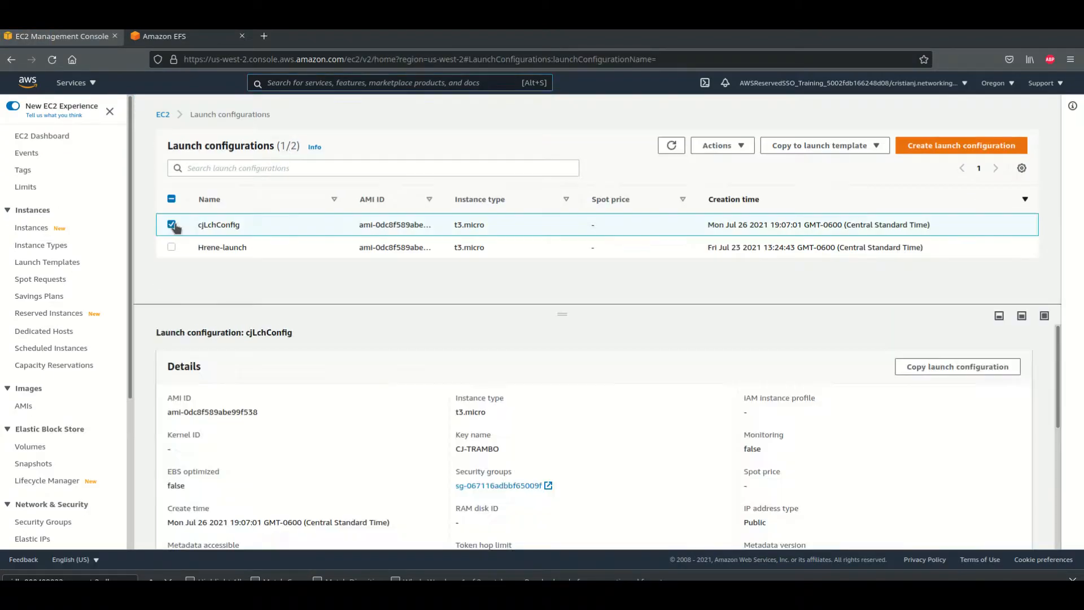
scroll(371, 351, down, 3)
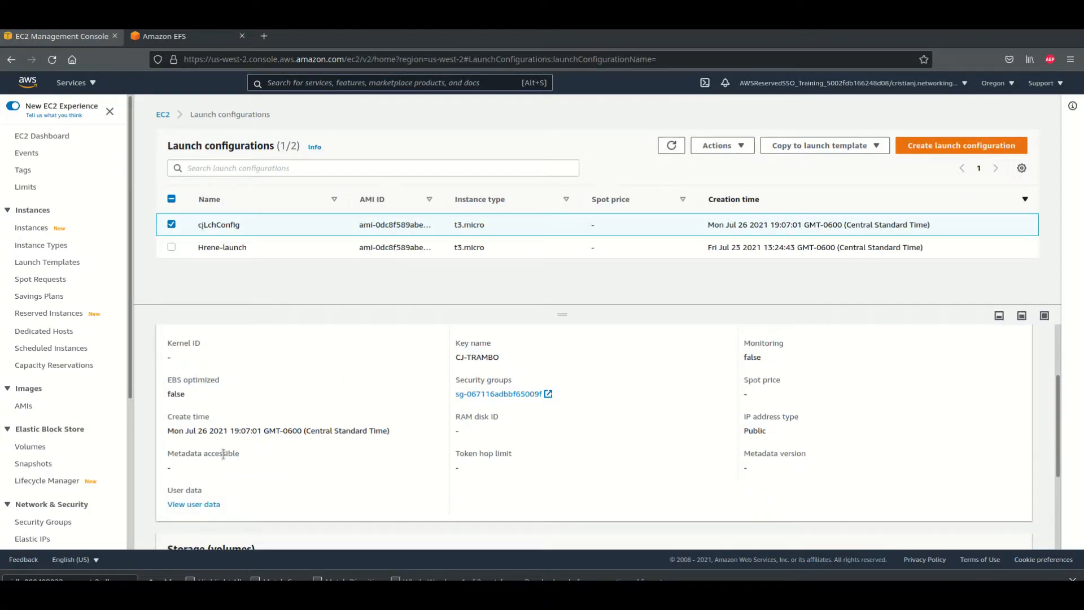
click(194, 505)
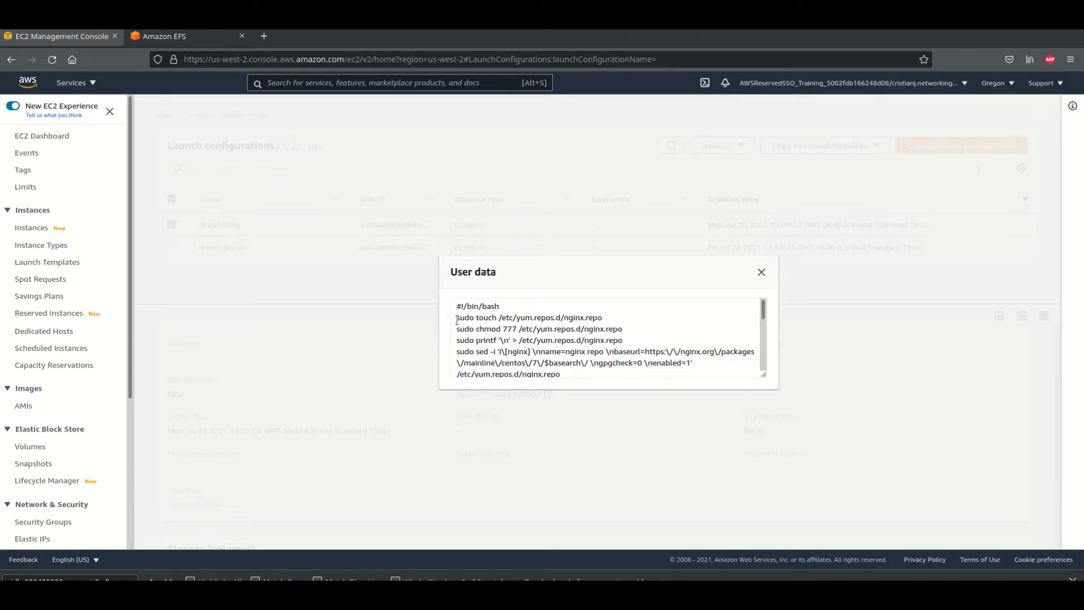
Step: Examine the user data commands that set up the nginx repository, install nginx, create /var/www/html and mount the NFS share
drag(459, 318, 668, 345)
scroll(647, 354, down, 1)
drag(553, 338, 444, 326)
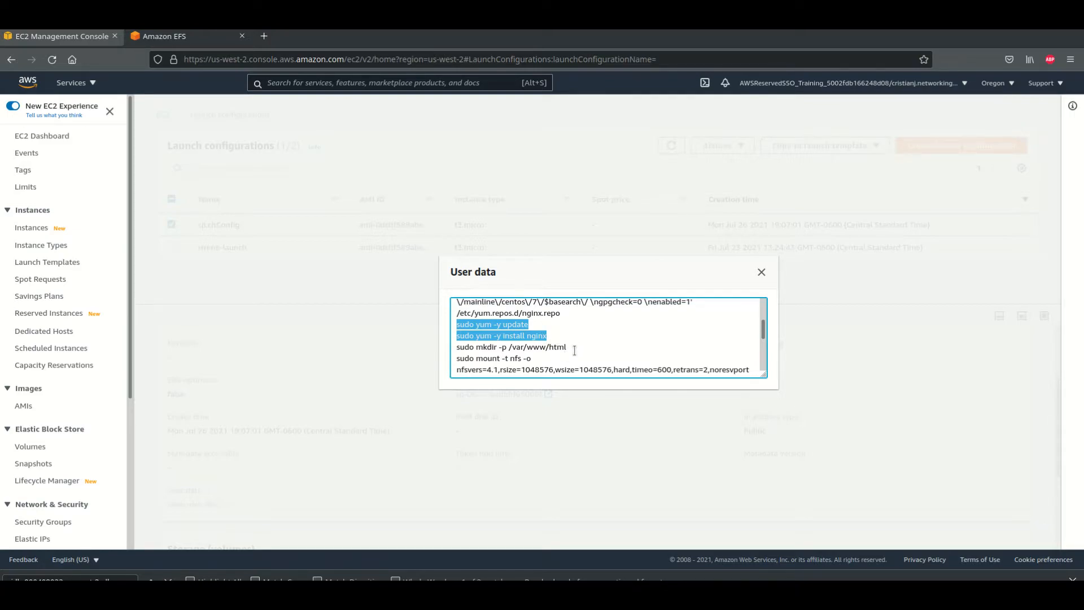
drag(569, 347, 456, 347)
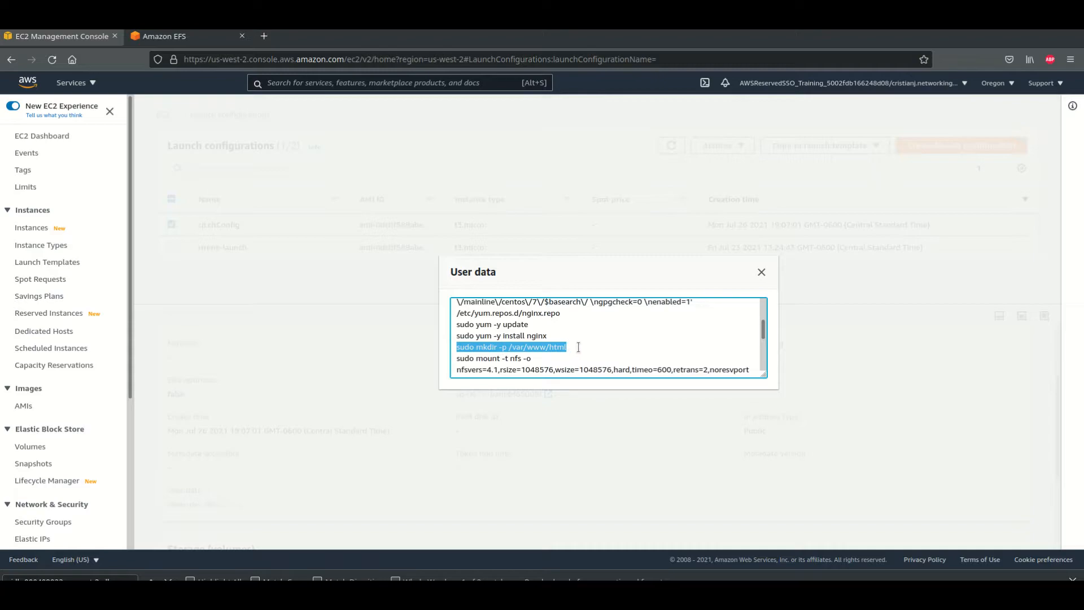
scroll(576, 347, down, 2)
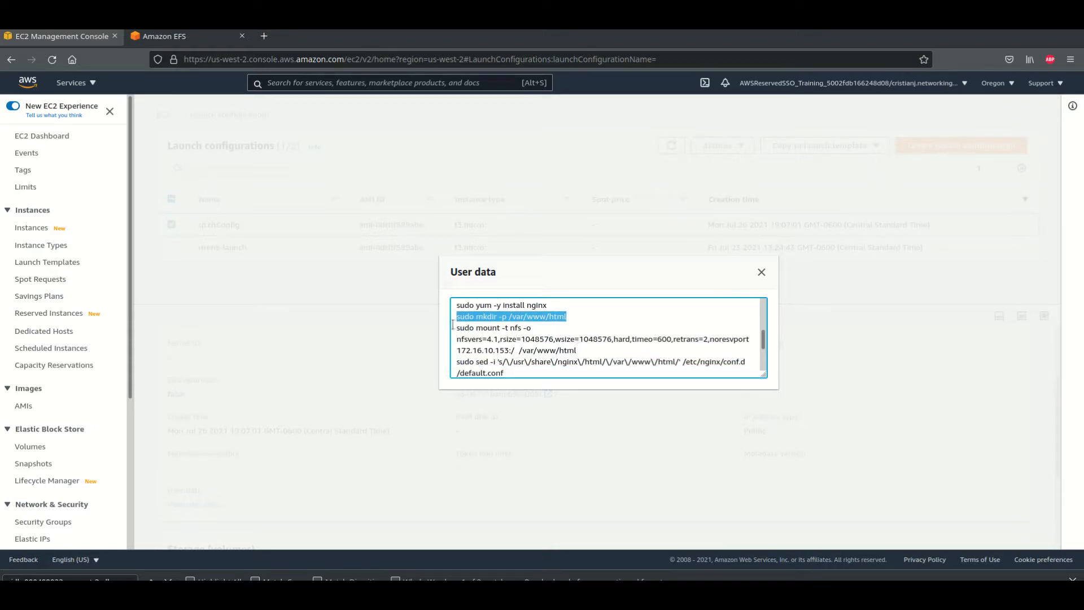
drag(458, 328, 581, 345)
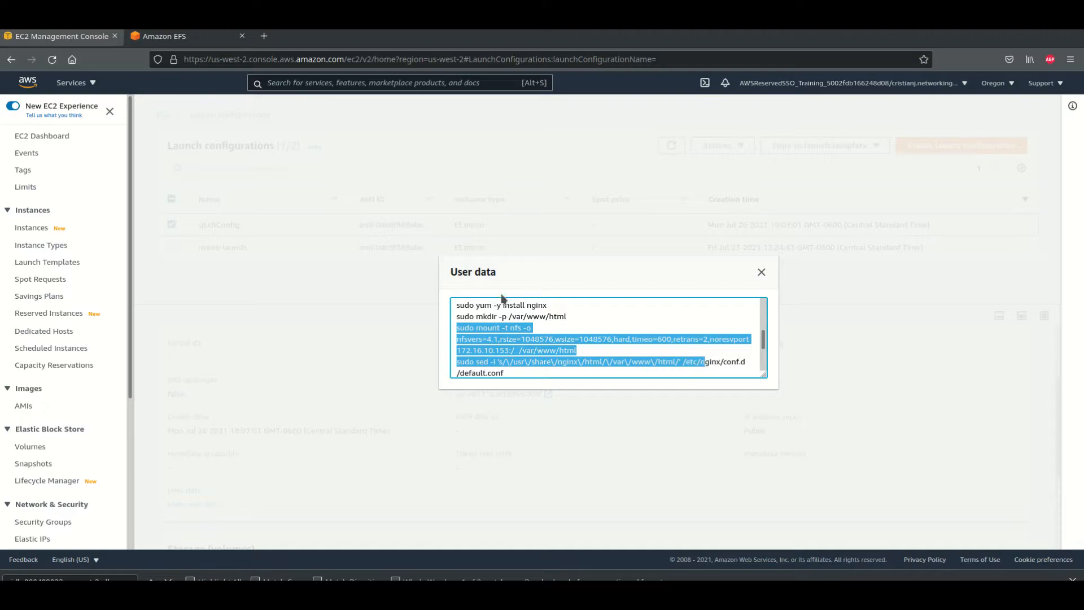
click(667, 368)
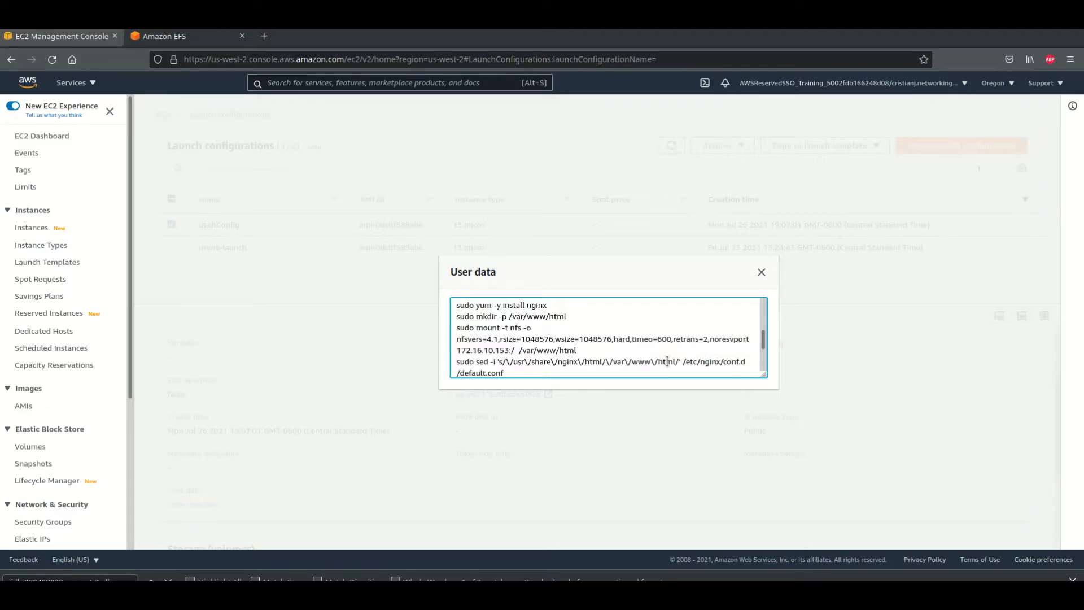
Step: Examine the user data commands that start nginx and install Node.js and Git, and close the script
scroll(666, 362, down, 1)
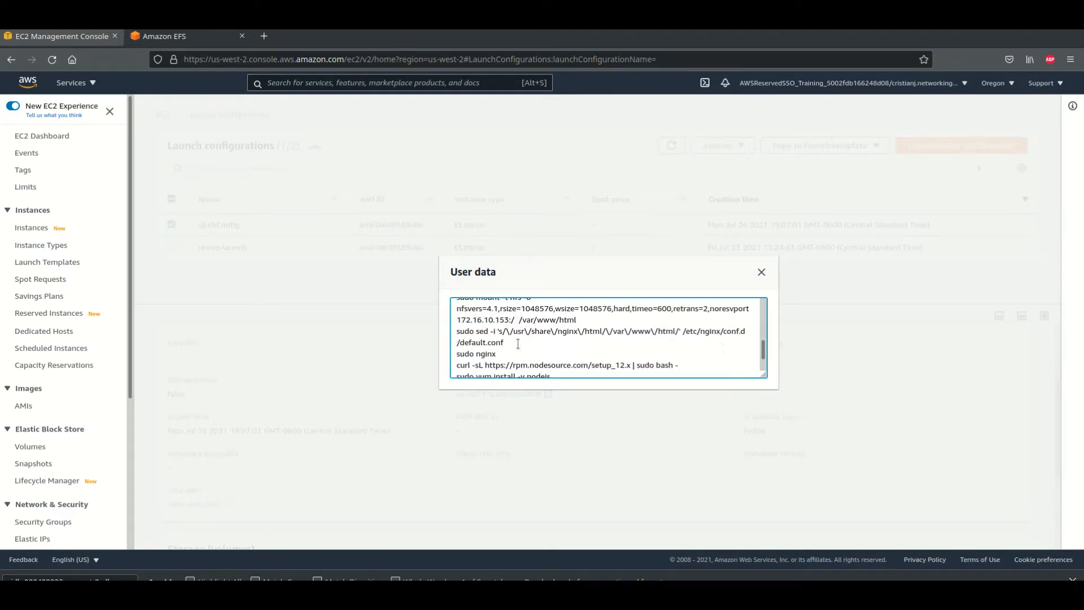
scroll(533, 345, down, 1)
triple_click(545, 324)
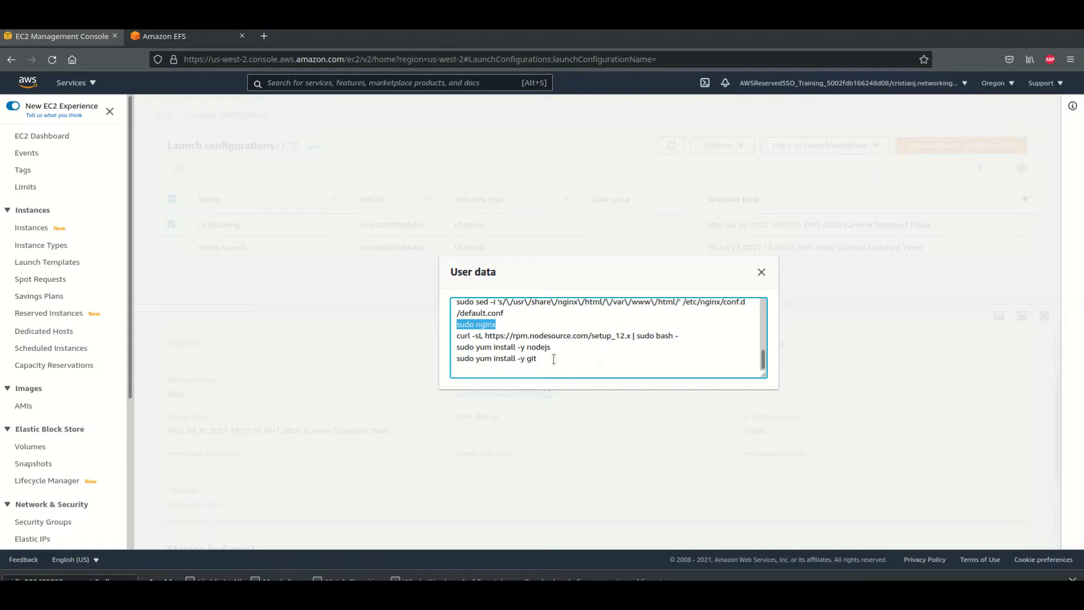
drag(554, 359, 456, 340)
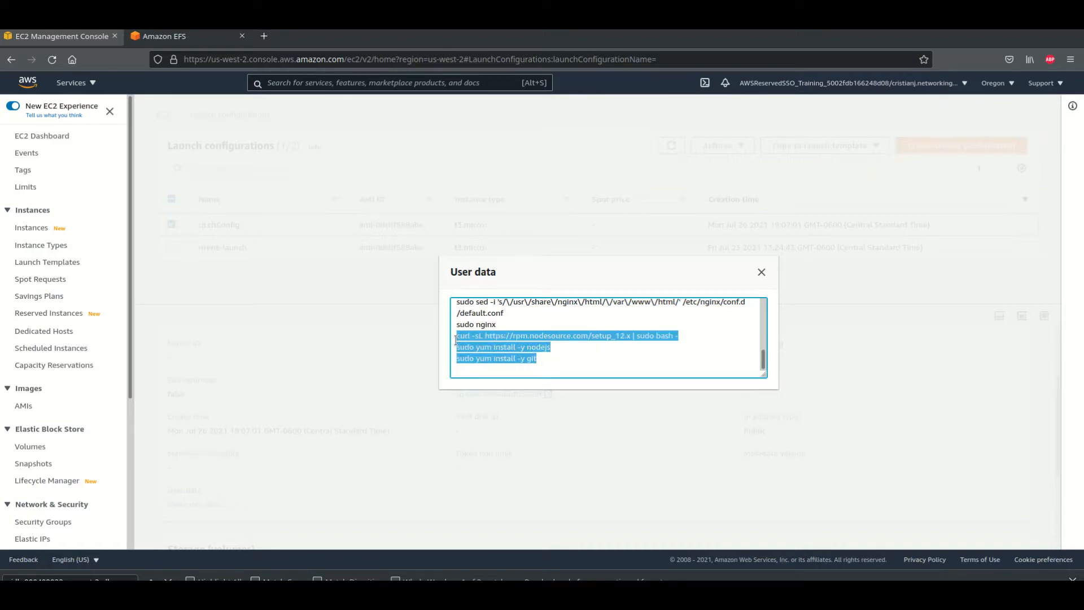
click(578, 353)
scroll(578, 353, up, 6)
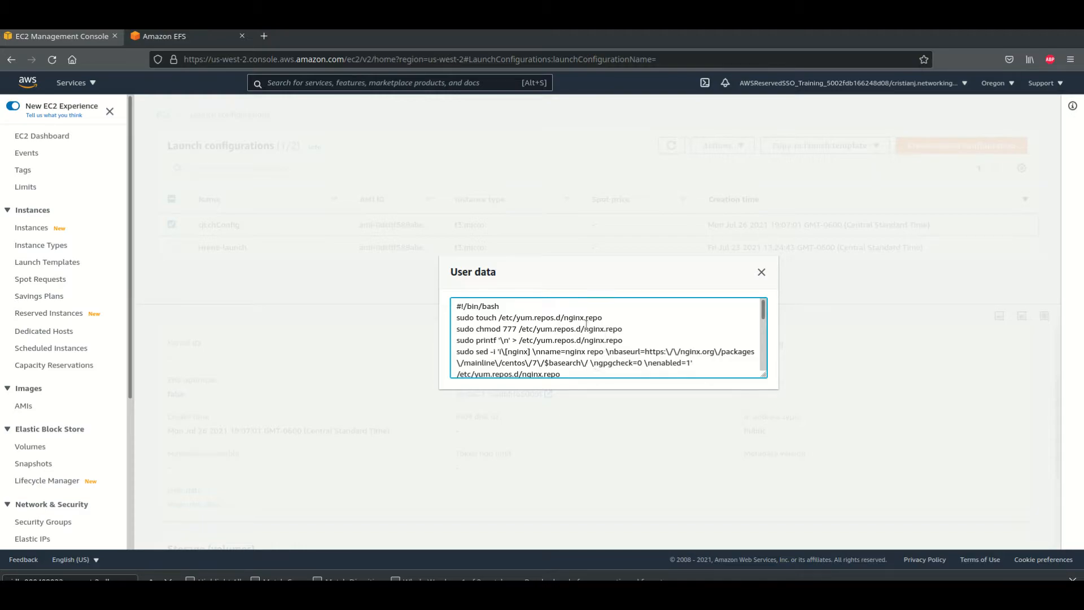
click(759, 274)
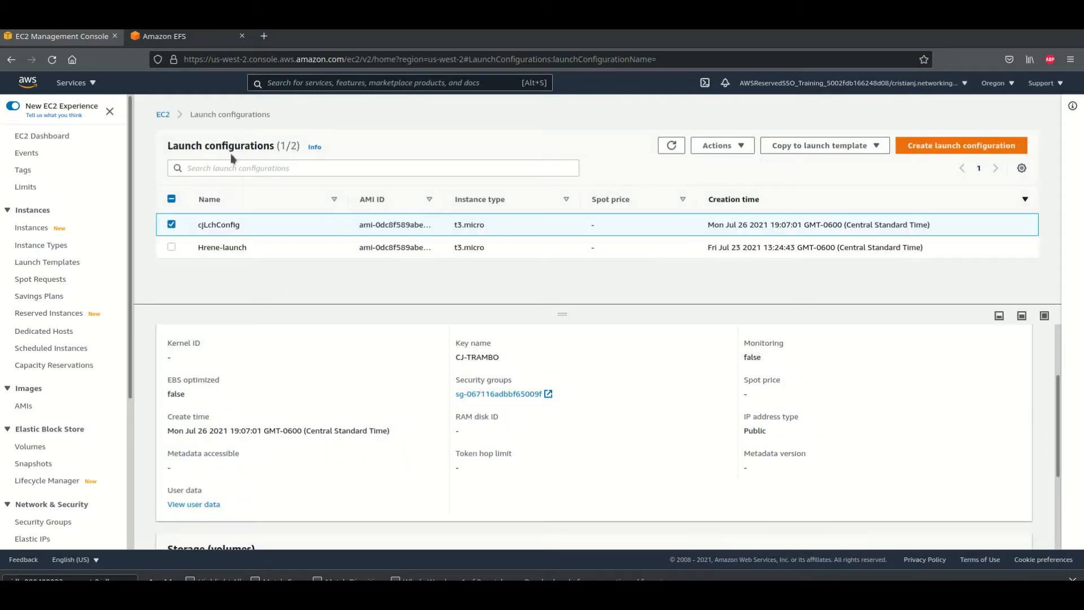
Step: Open the list of Auto Scaling groups and look over CJ-AutoScaling-Group's launch configuration and capacity
scroll(46, 463, down, 2)
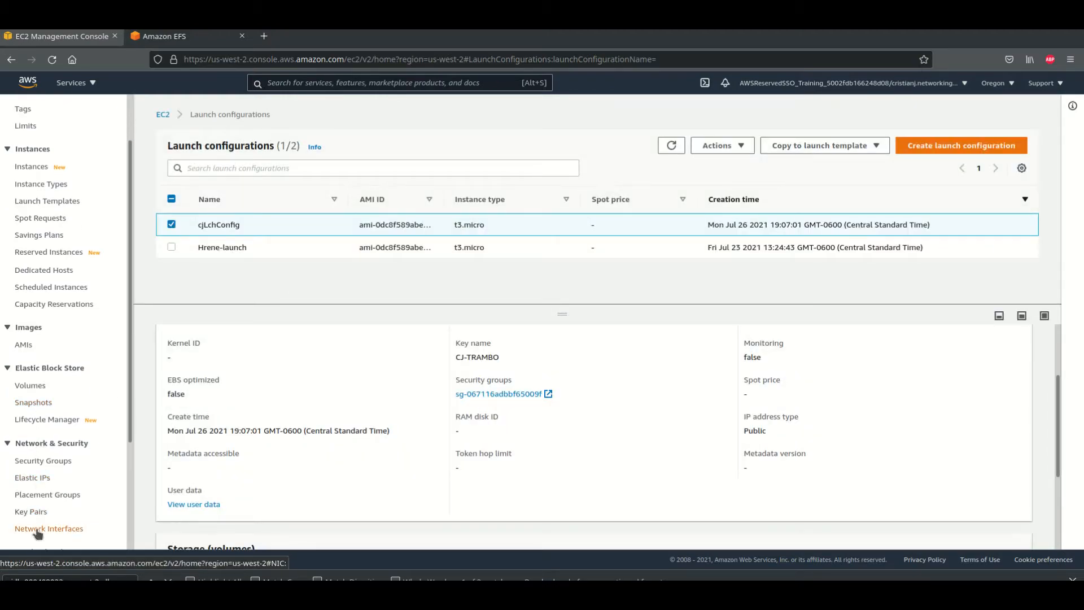
scroll(56, 497, down, 3)
click(50, 500)
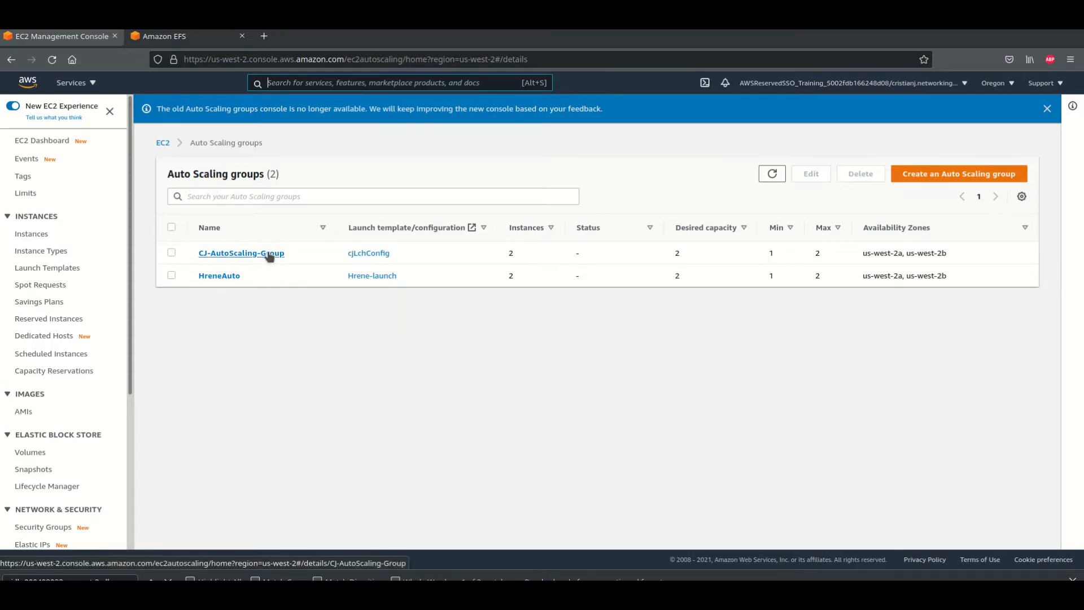
scroll(92, 474, down, 3)
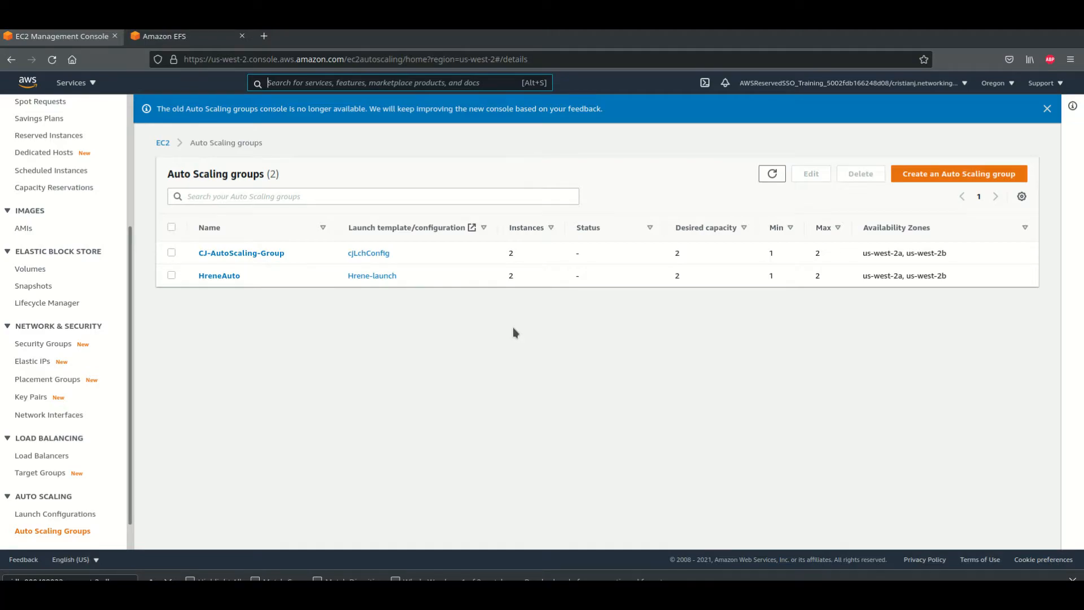
Step: Switch to the Konsole SSH sessions, run df -h, and check the file system mounted on /var/www/html on both instances
key(alt+Tab)
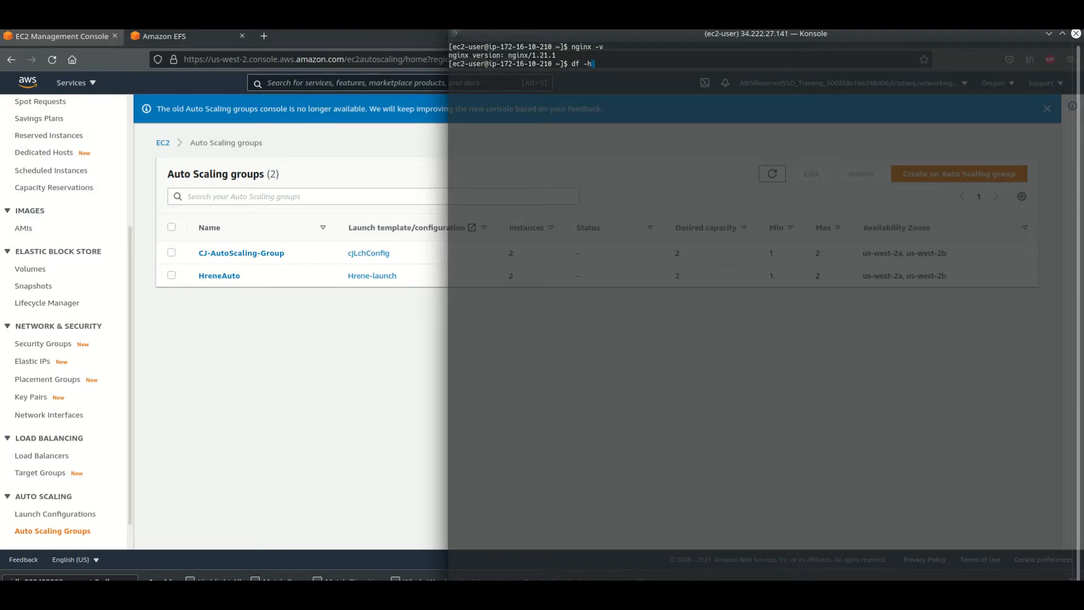
text(df -h)
key(Return)
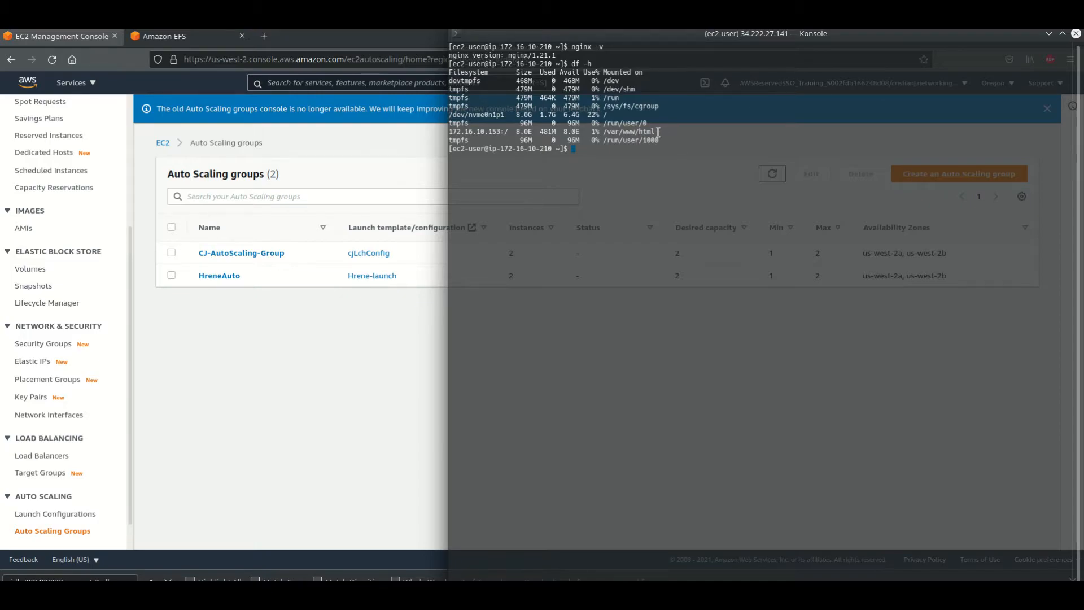
drag(663, 133, 448, 132)
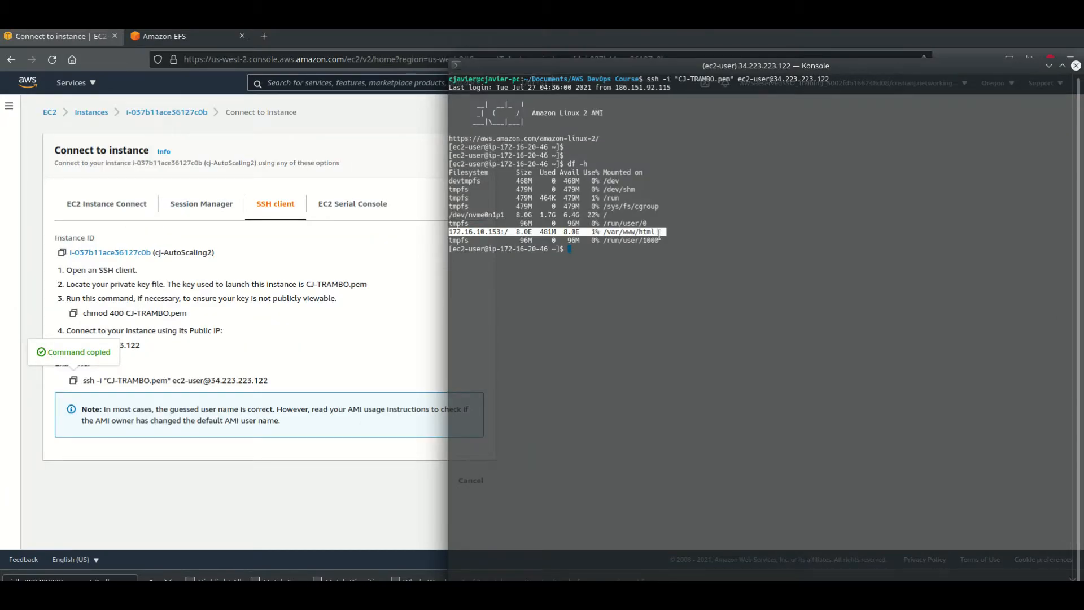
click(628, 257)
key(Return)
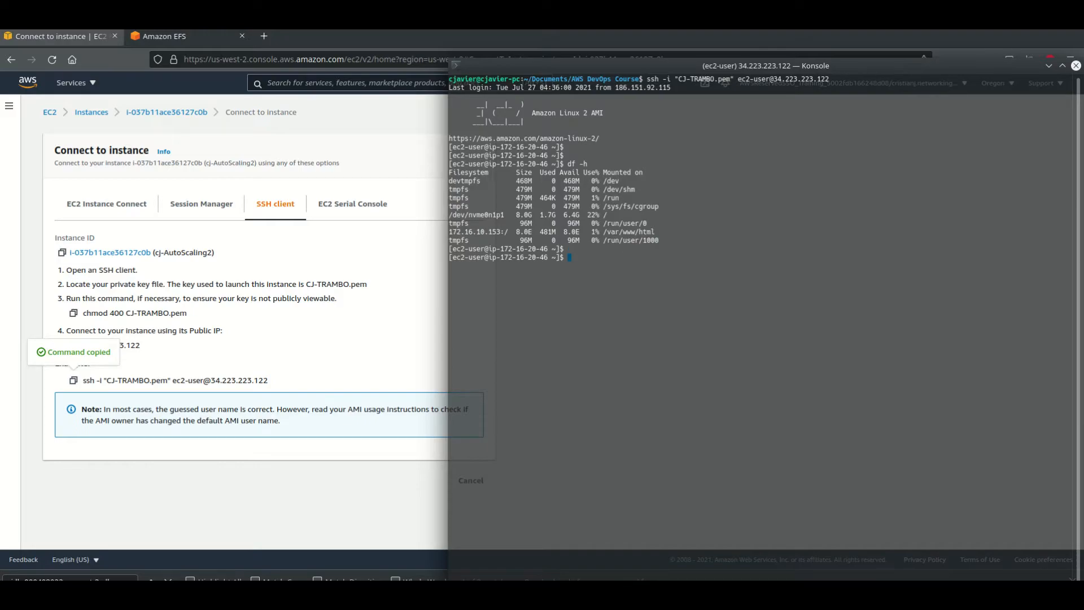
Step: Change to the /var/www/html directory on the second instance, list its files and look over the listing
drag(659, 231, 604, 232)
text(cd)
text(/var/www/html)
key(Return)
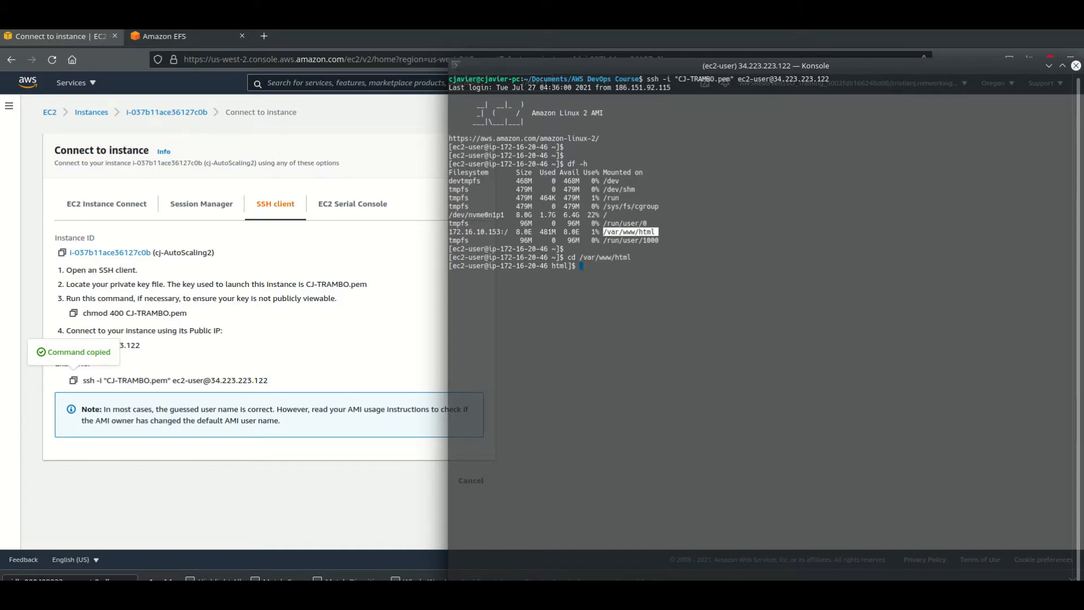
text(ls)
key(Return)
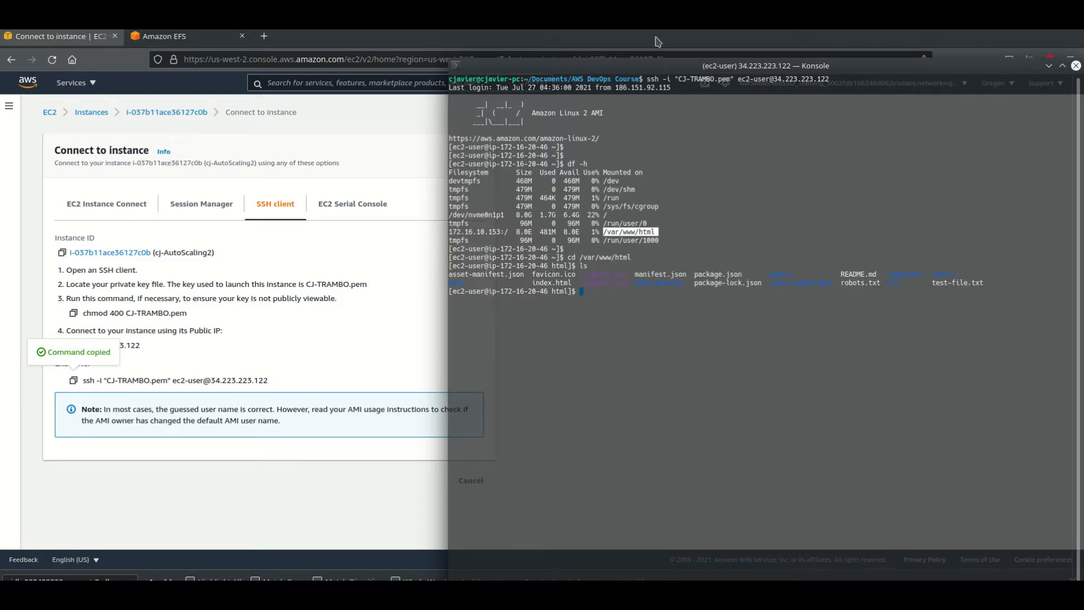
drag(601, 301, 422, 236)
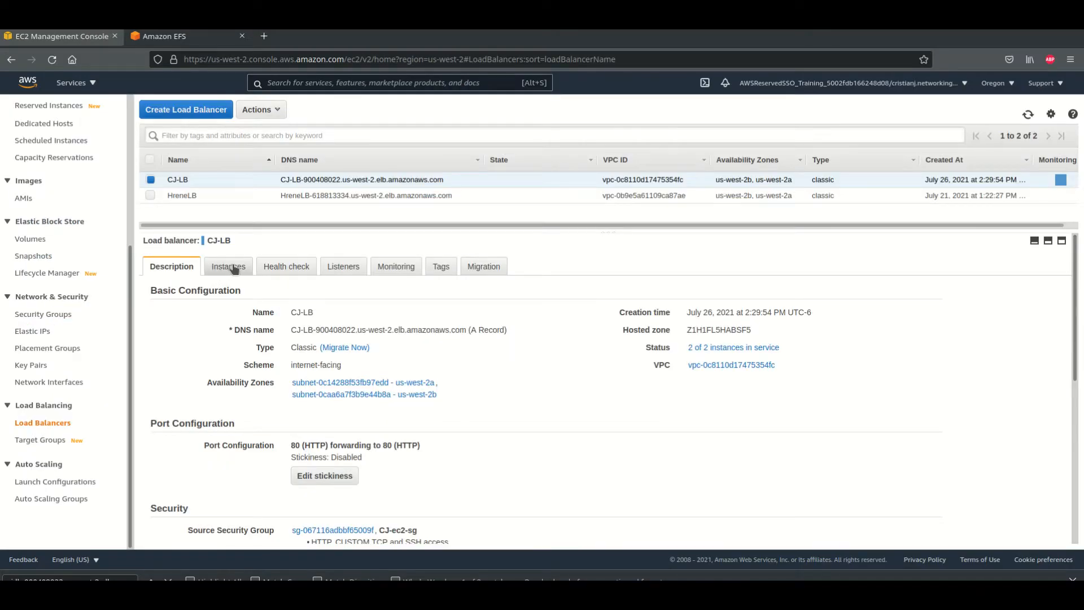
Step: In the EC2 console, look over the instances registered with load balancer CJ-LB, and open the list of running instances
click(226, 266)
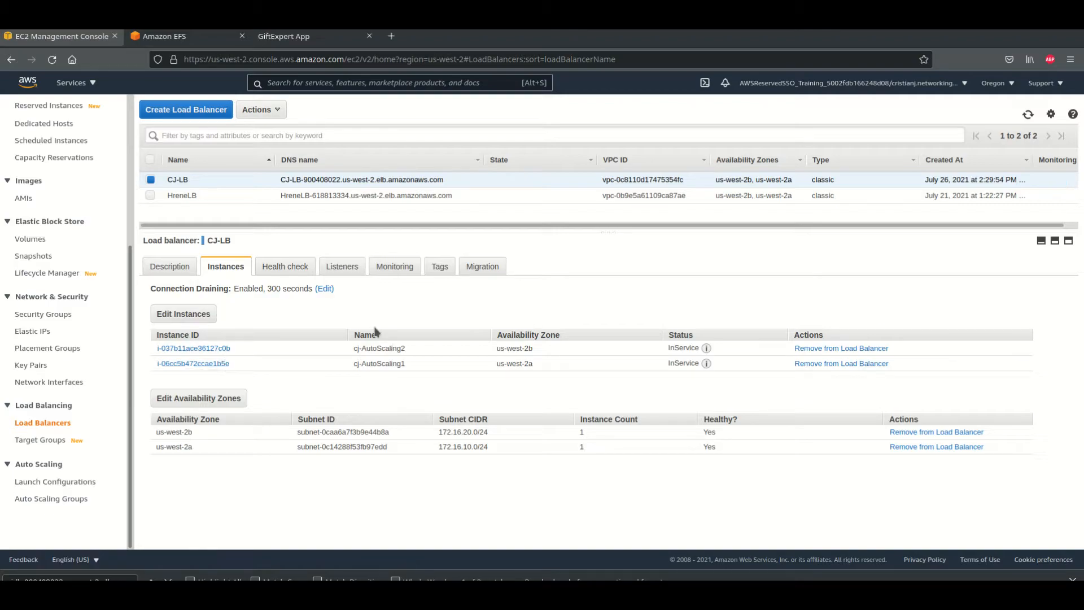
scroll(71, 161, up, 4)
click(64, 140)
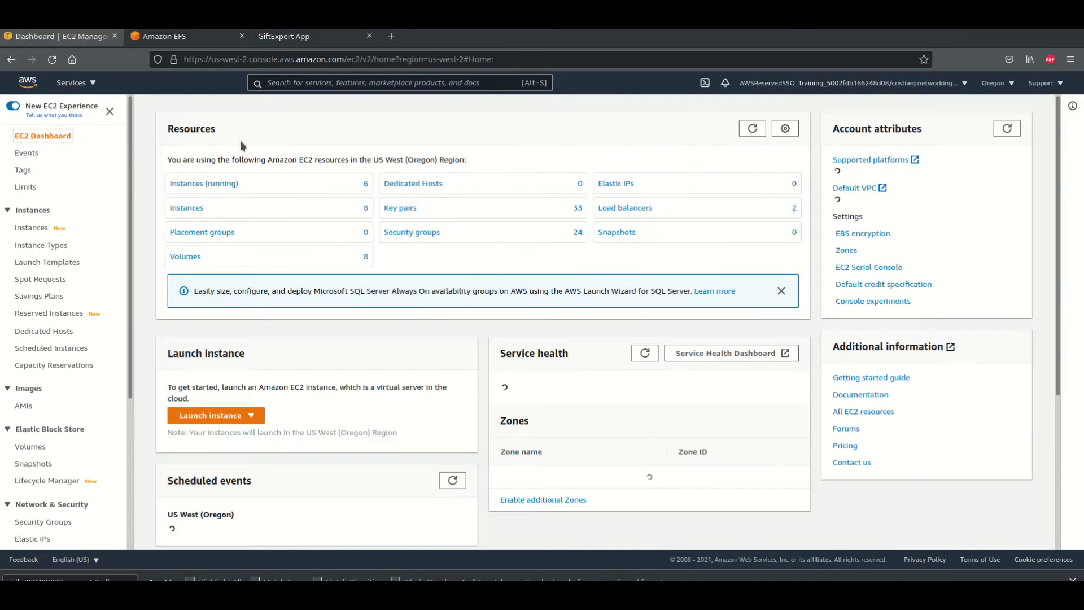
click(204, 184)
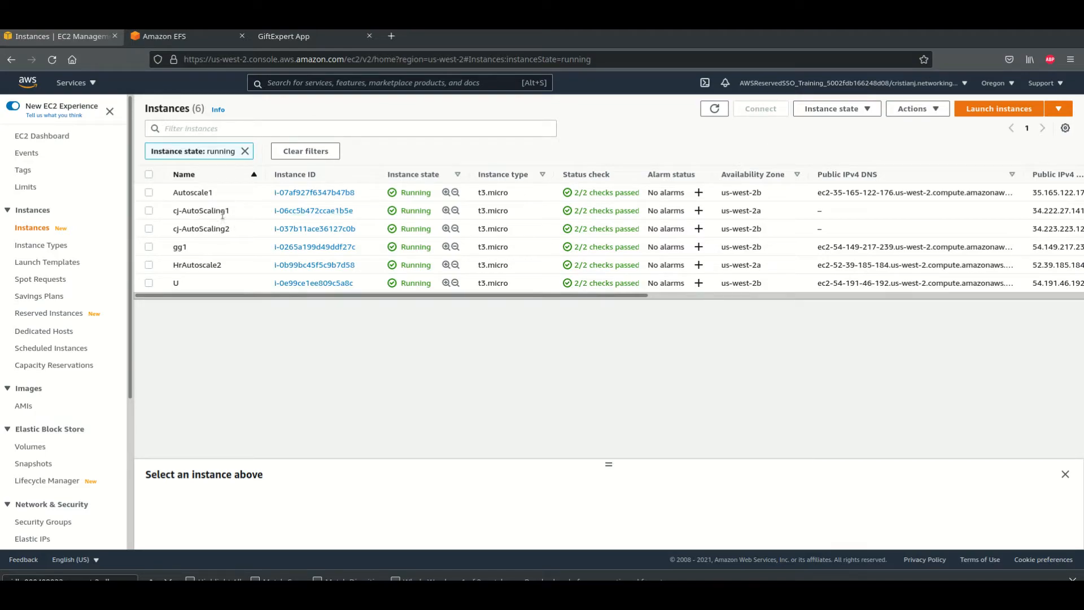
Step: Terminate the running instance cj-AutoScaling2 and confirm the termination
click(149, 228)
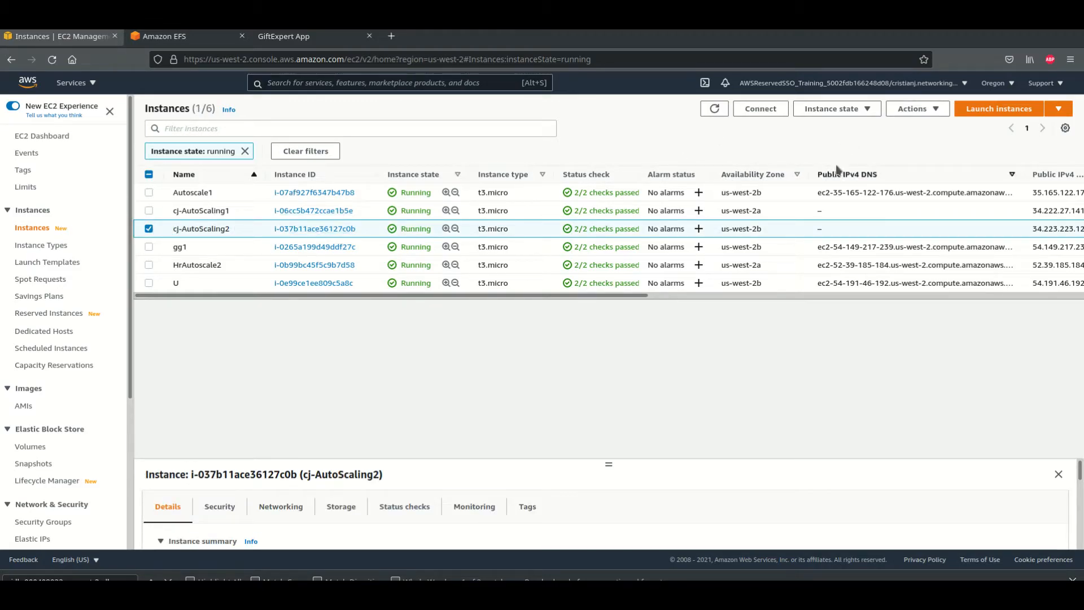
click(813, 109)
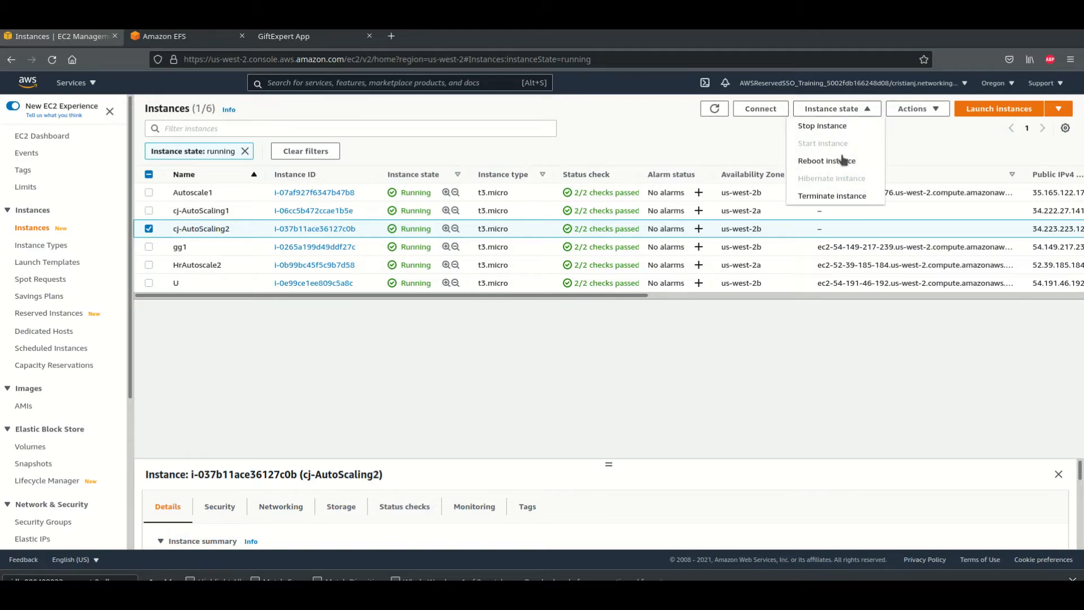
click(839, 196)
click(737, 414)
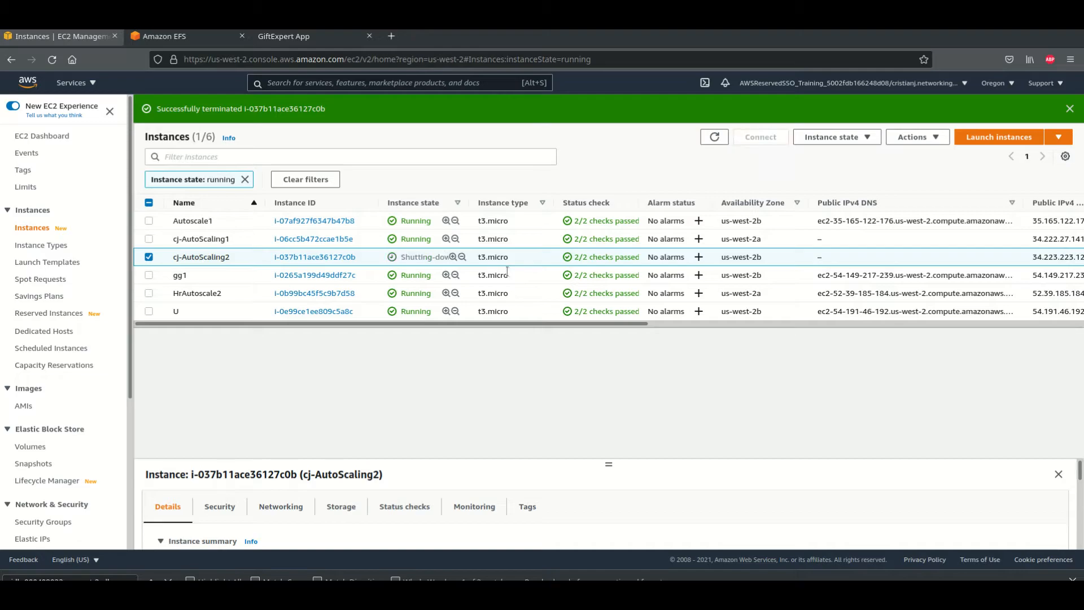
Step: Open the GifExpertApp page served through the load balancer and reload it to test the site's availability
click(320, 41)
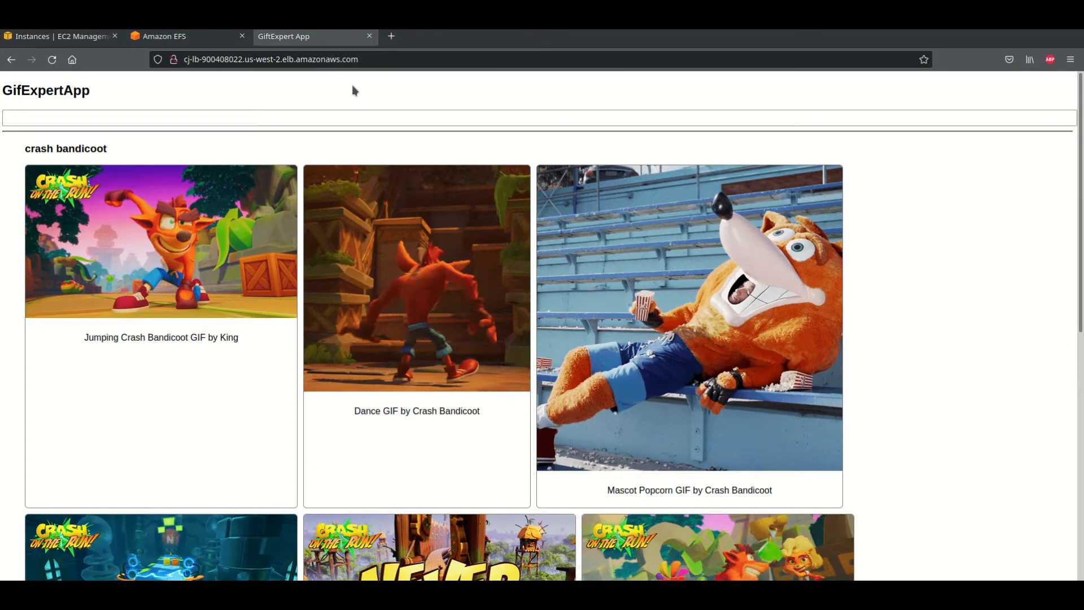
click(374, 60)
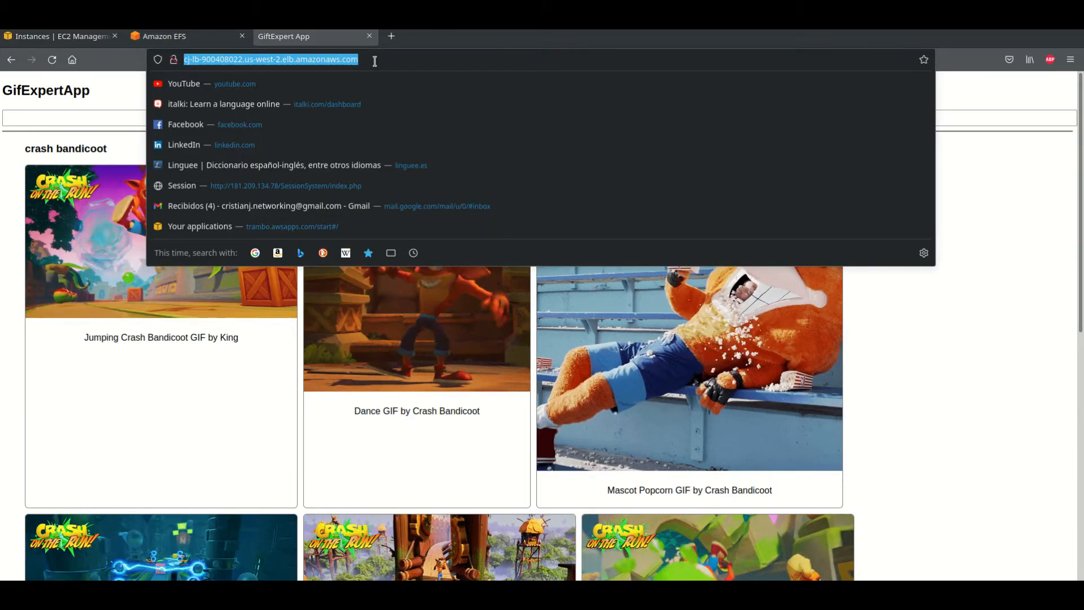
key(Return)
key(F5)
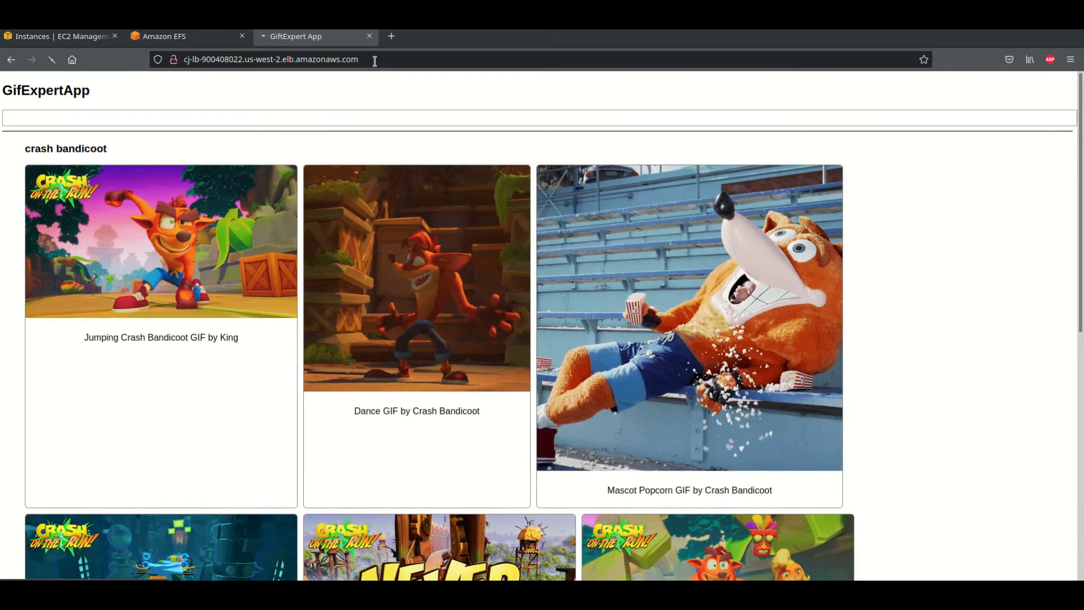
Step: Return to the EC2 console and check which instances are registered with load balancer CJ-LB
key(ctrl+Tab)
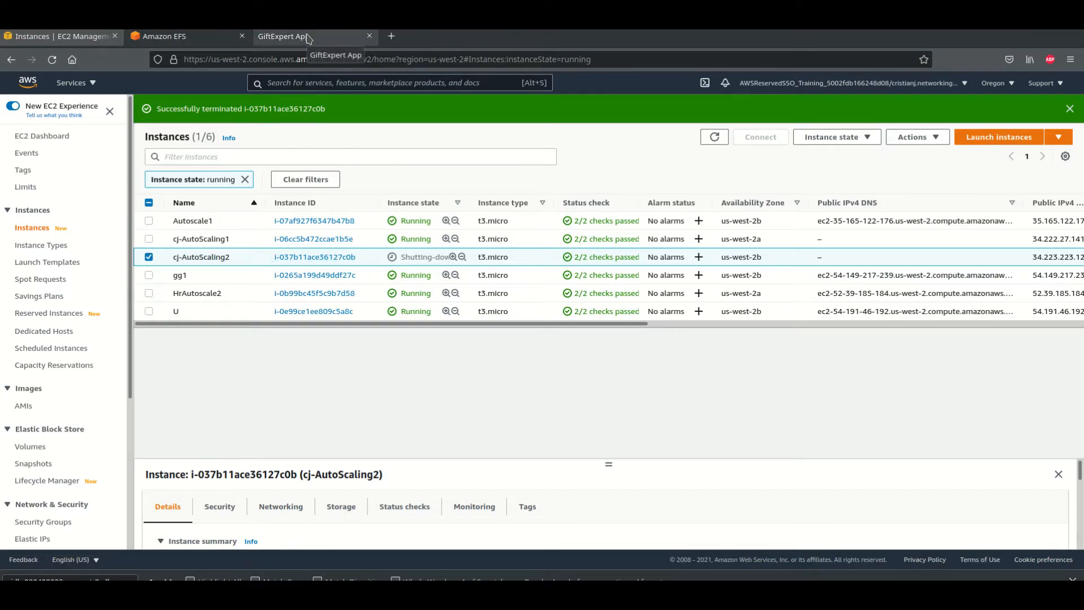
scroll(51, 443, down, 4)
click(51, 424)
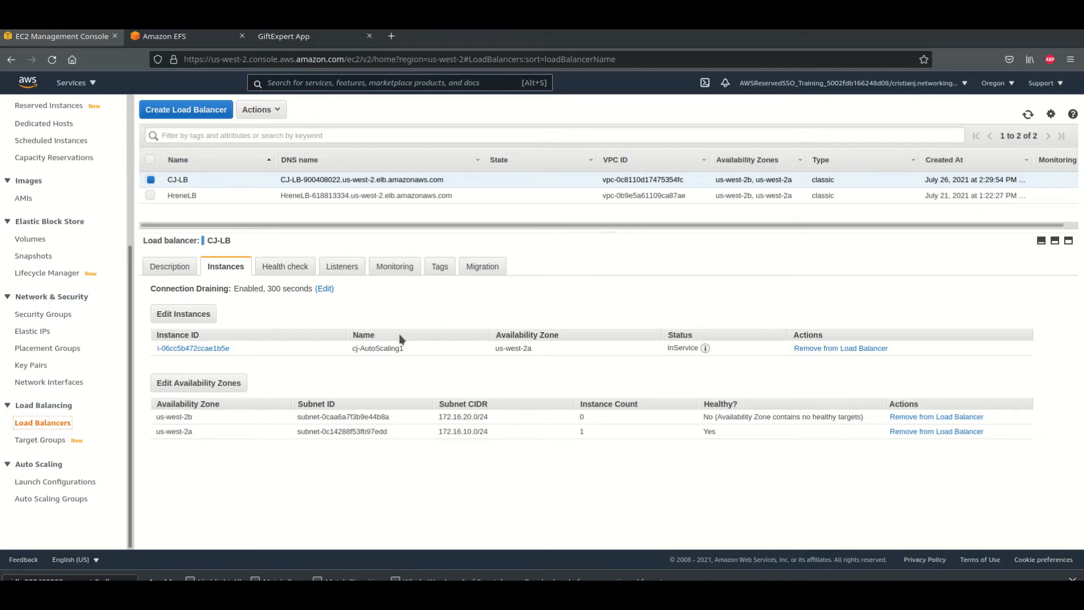
Step: Open the list of running EC2 instances and refresh it several times to watch for a replacement instance
scroll(73, 170, up, 4)
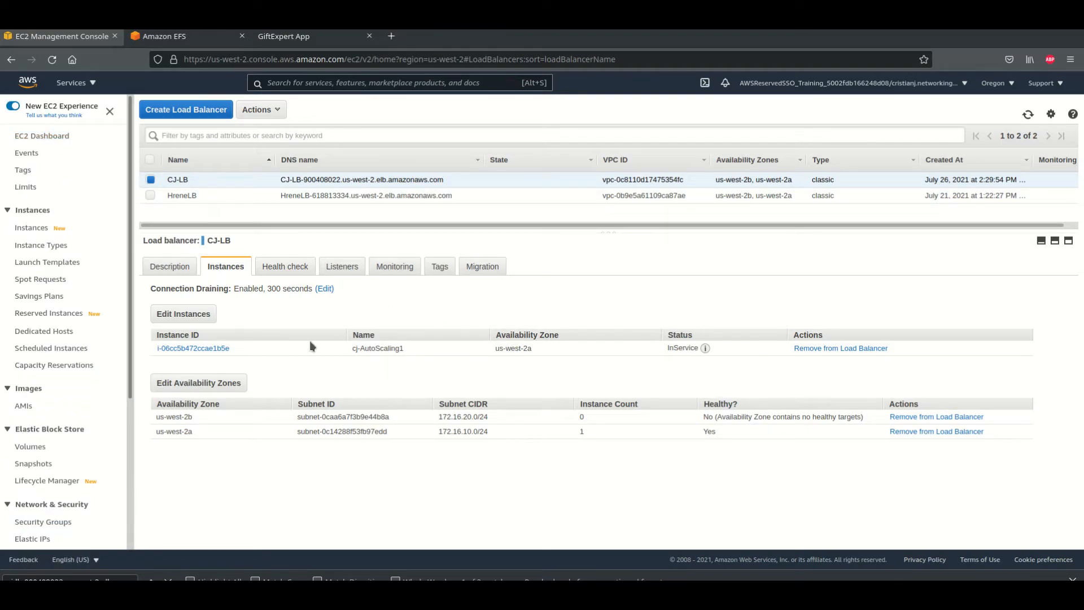
click(43, 136)
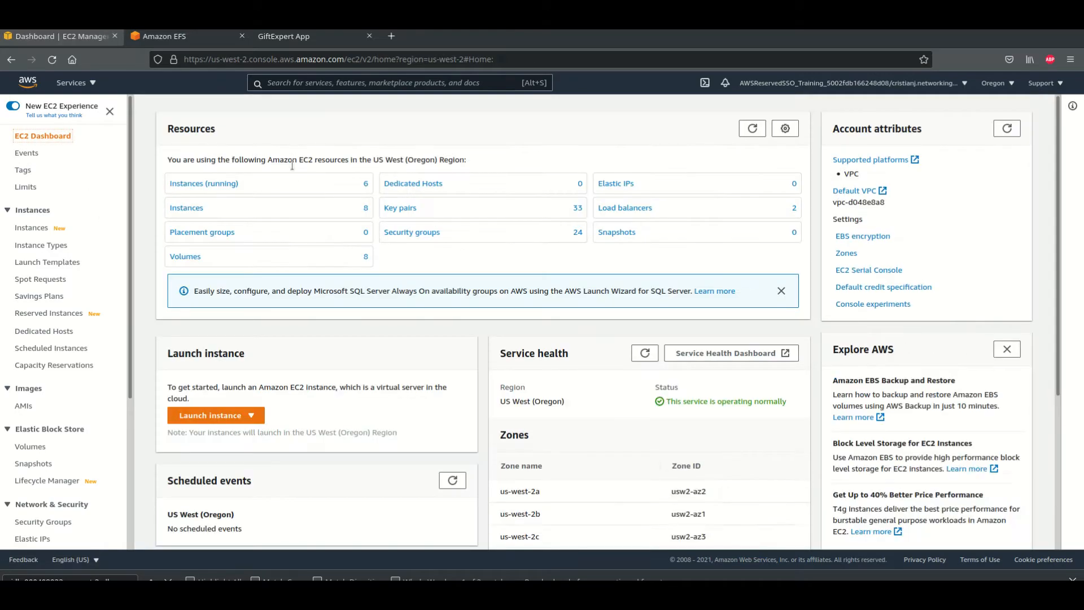
click(228, 184)
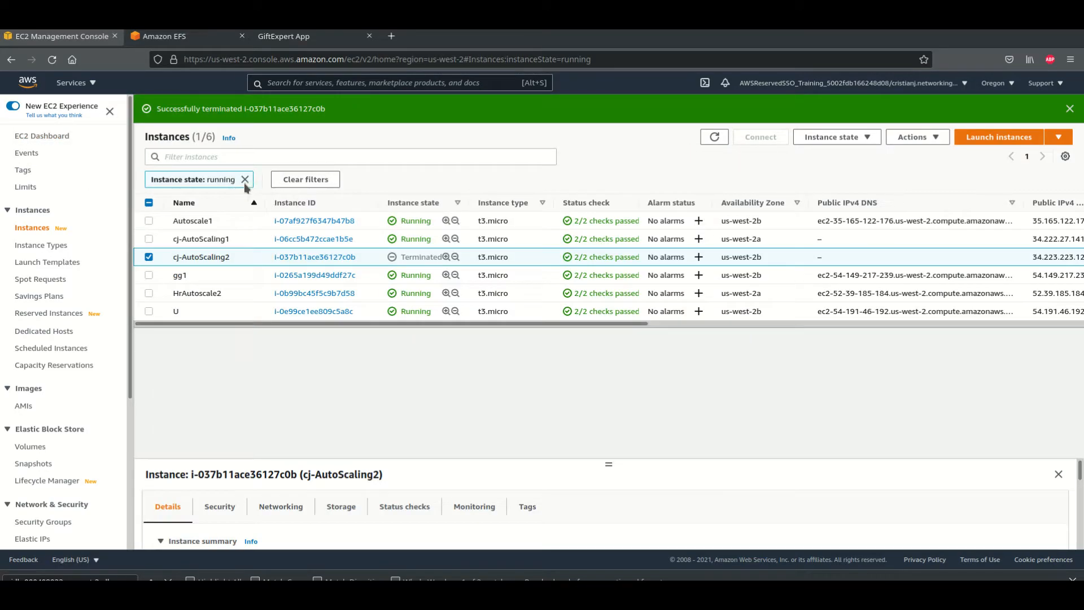
click(708, 139)
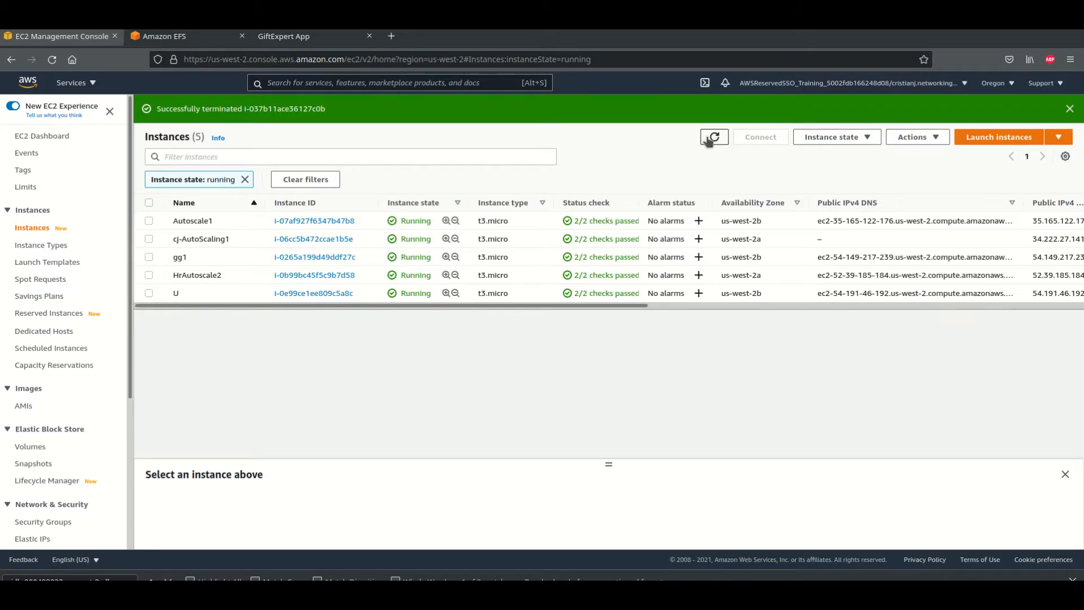
click(710, 141)
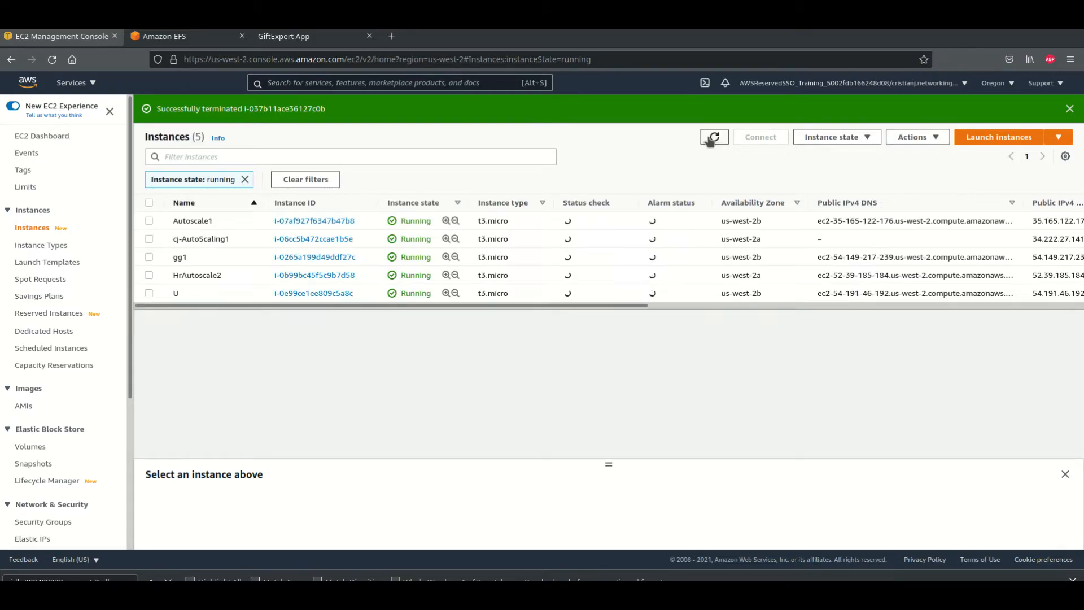
click(712, 142)
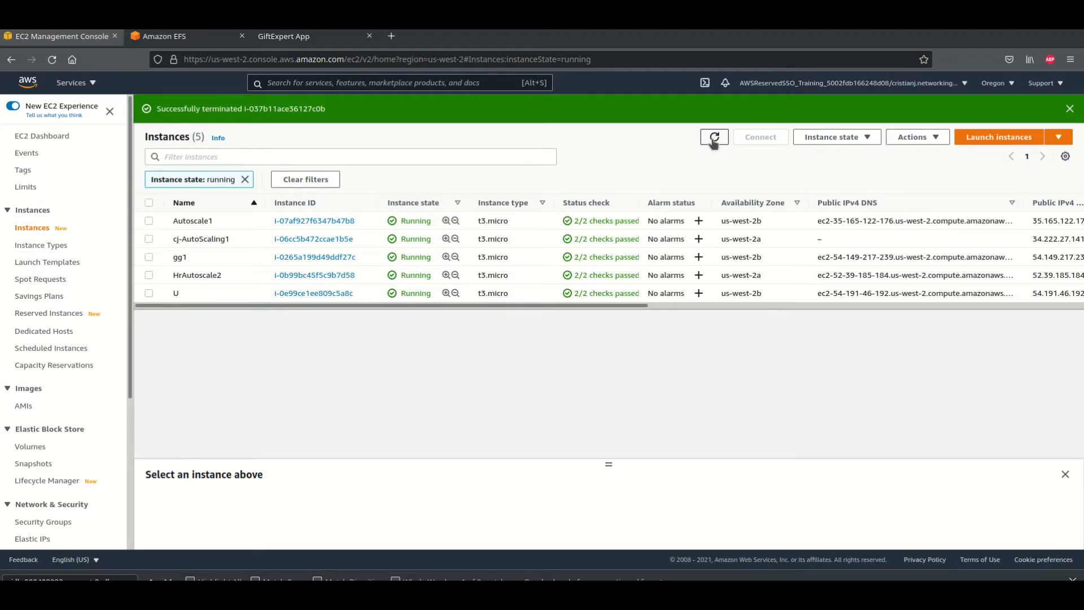
click(714, 139)
click(714, 138)
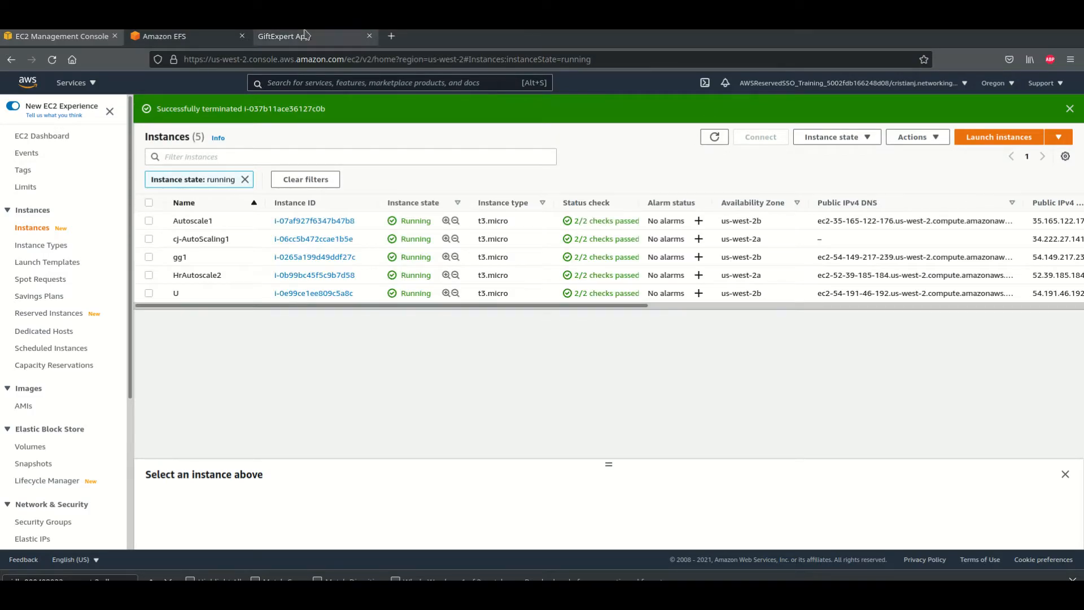
Step: Go back to the GifExpertApp page and reload it to test that it still responds
click(299, 46)
key(F5)
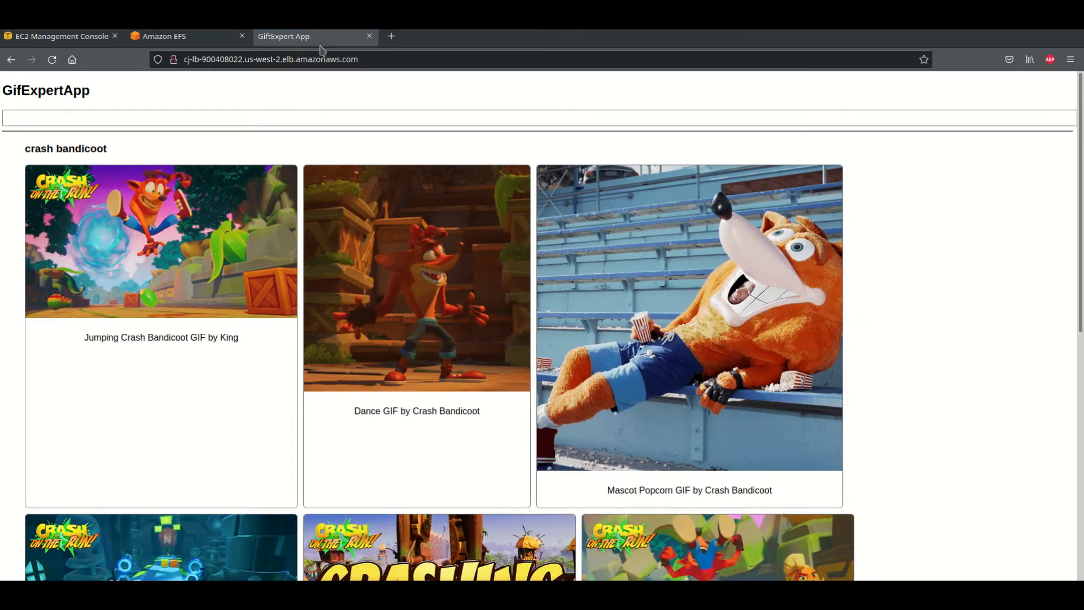
key(F5)
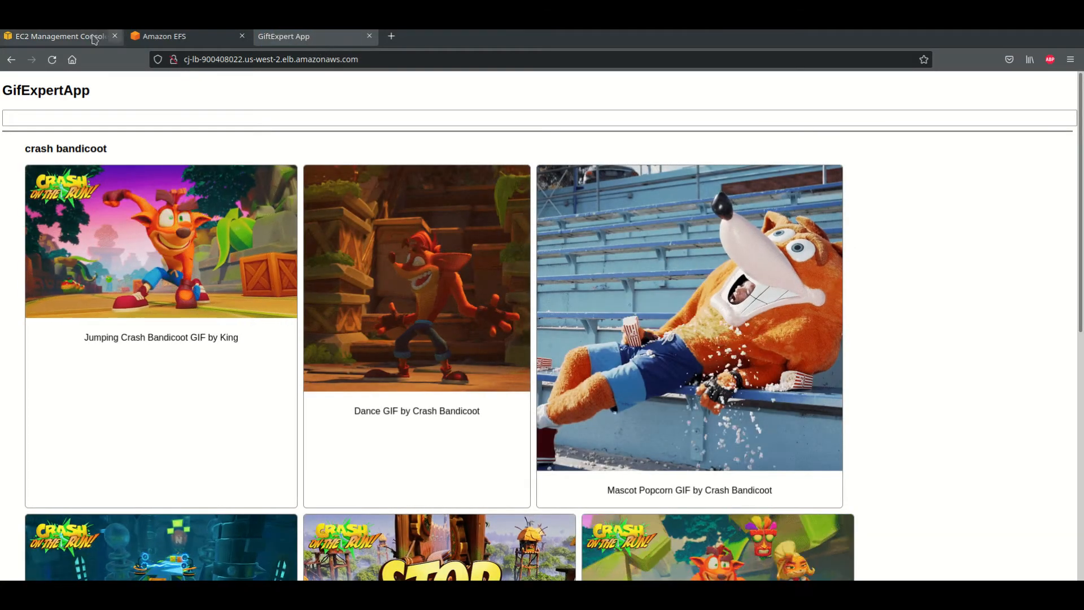
Step: Refresh the running EC2 instances, select the new unnamed instance, and enlarge its details to examine the instance summary
click(45, 37)
scroll(34, 451, down, 4)
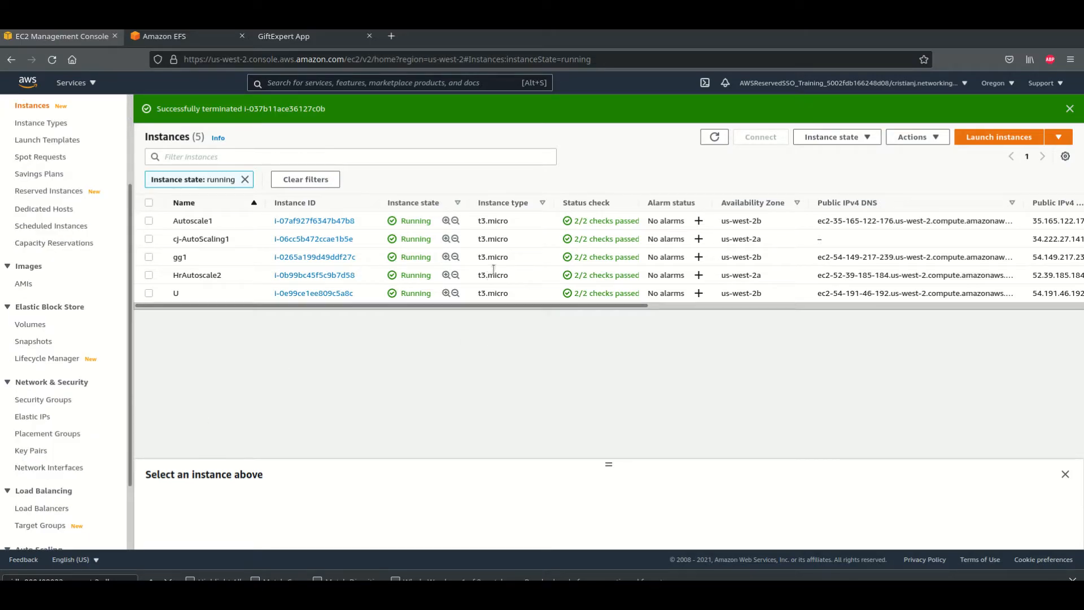
click(714, 139)
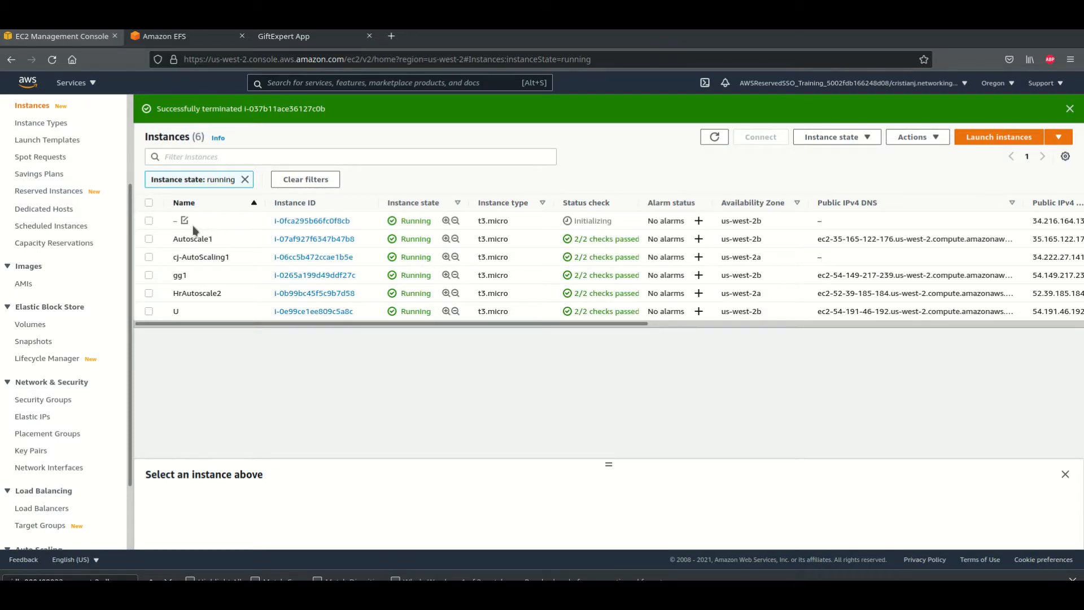
click(150, 221)
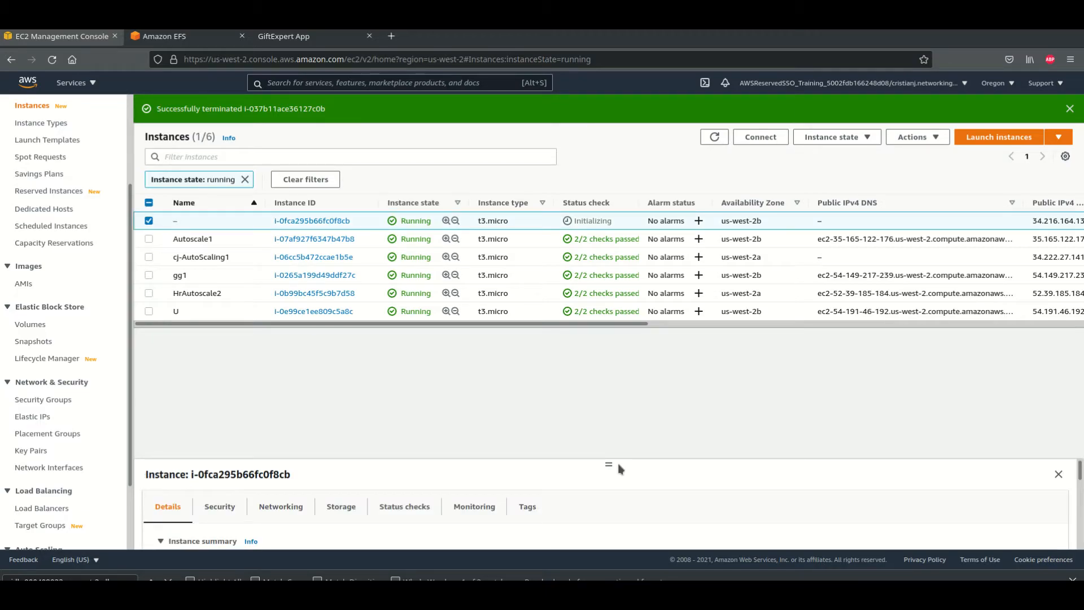
drag(608, 464, 599, 337)
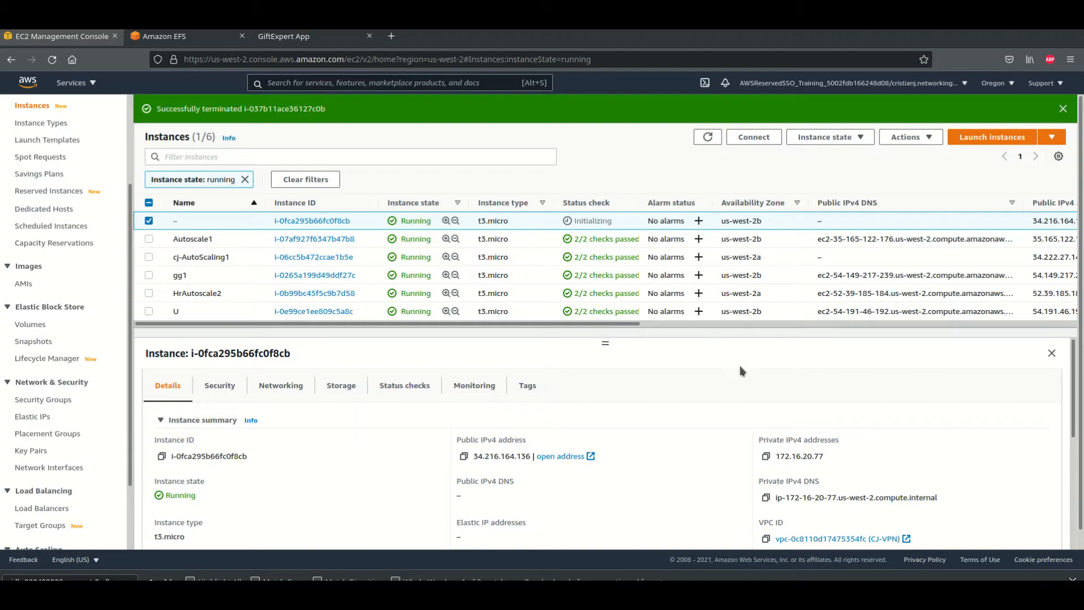
scroll(903, 445, down, 1)
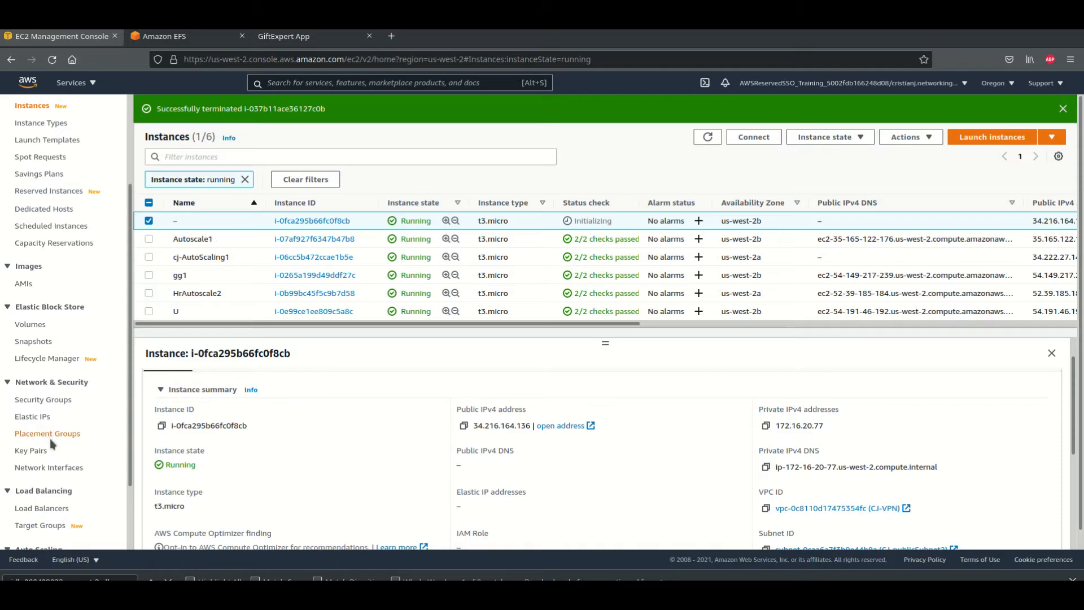
Step: Check the status of the instances registered with load balancer CJ-LB, and return to the EC2 dashboard
scroll(87, 430, down, 3)
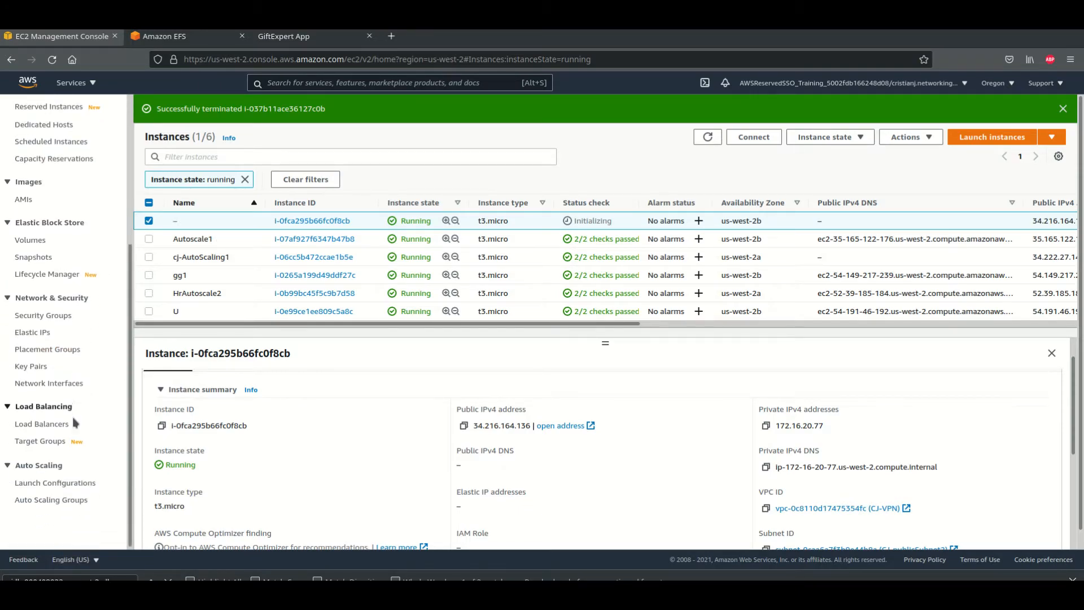
click(52, 422)
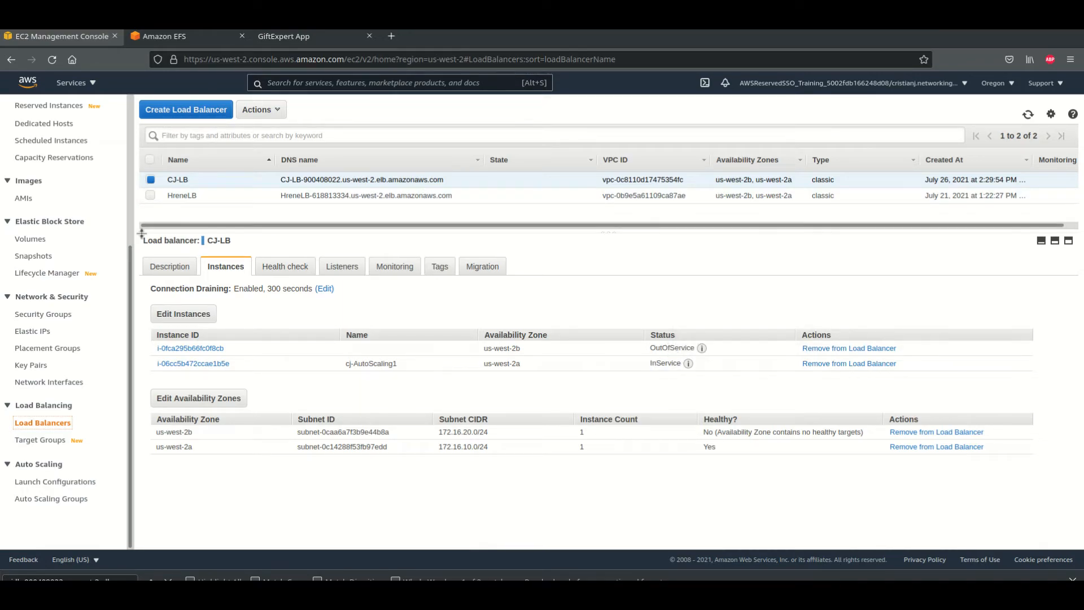
scroll(67, 169, up, 5)
click(64, 138)
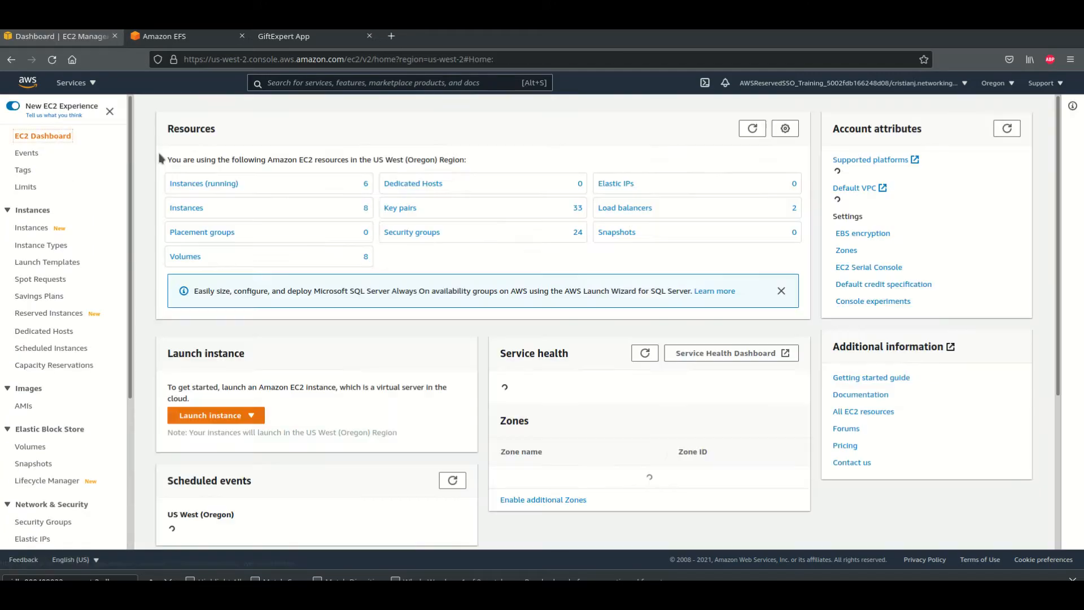
Step: From the running EC2 instances, name the new unnamed instance cj-Autoscaling2 and save the name
click(195, 184)
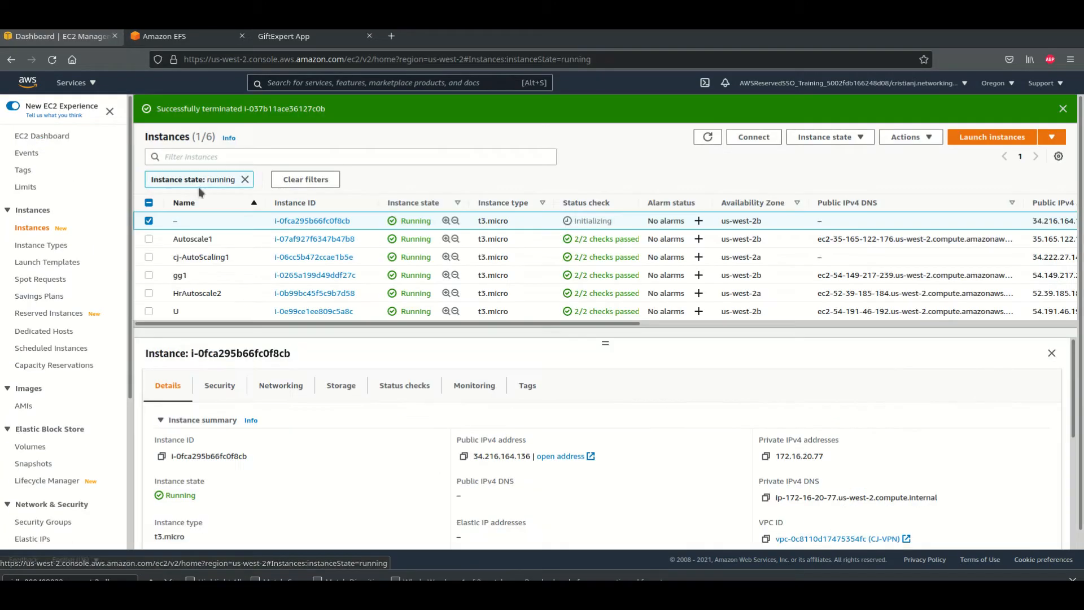
click(185, 222)
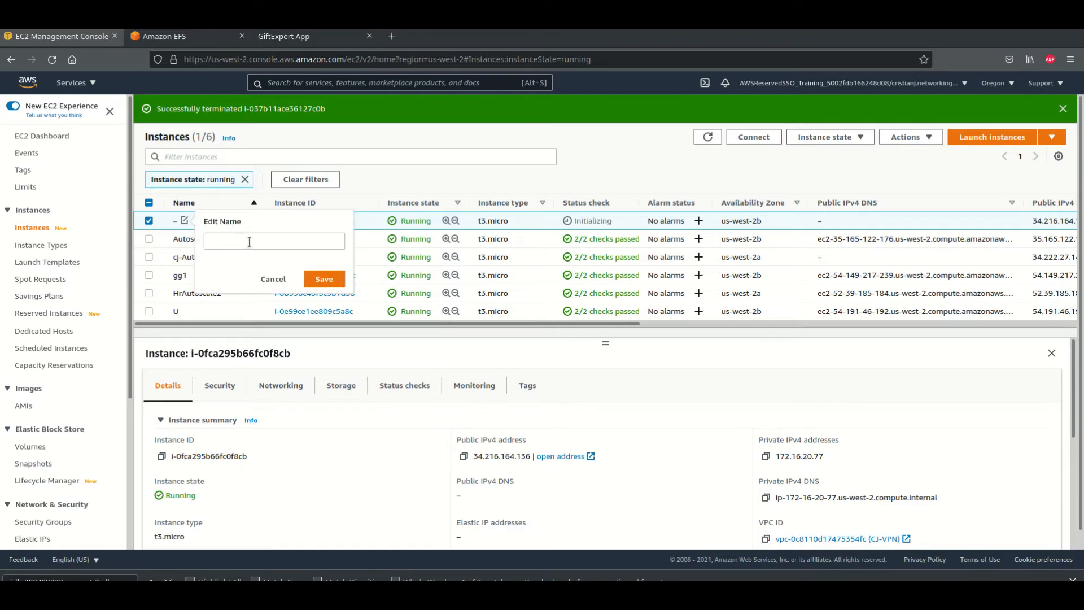
click(351, 345)
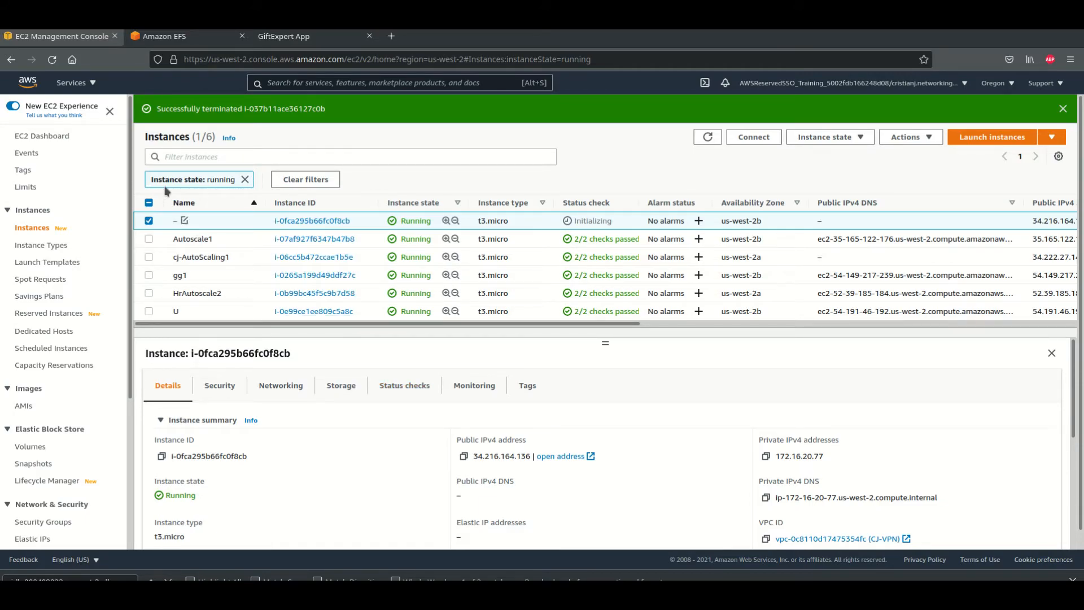
click(185, 221)
click(255, 242)
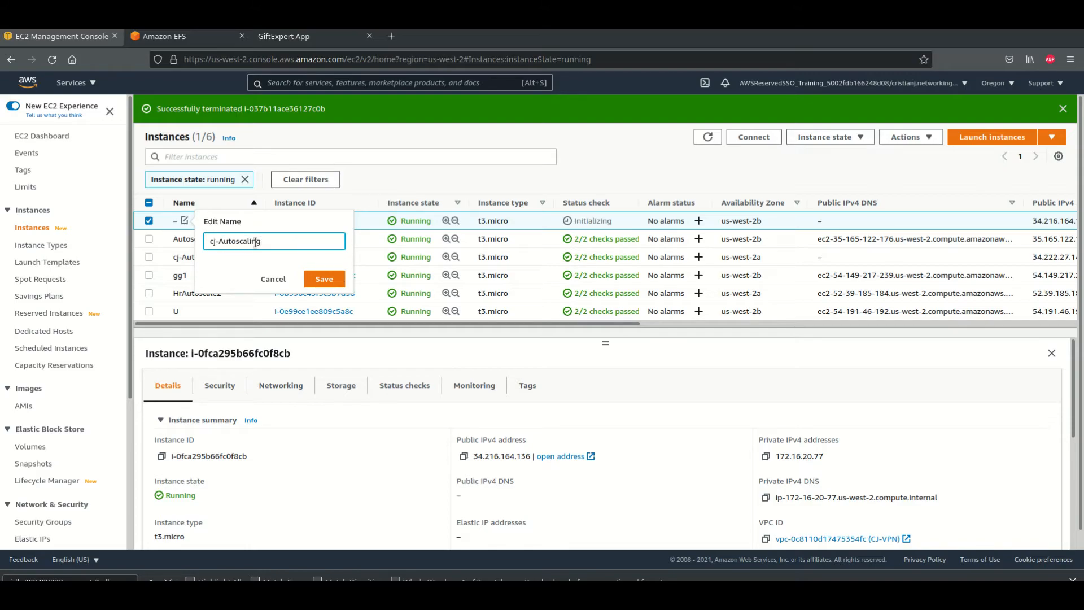
text(cj-Autoscaling2)
click(324, 279)
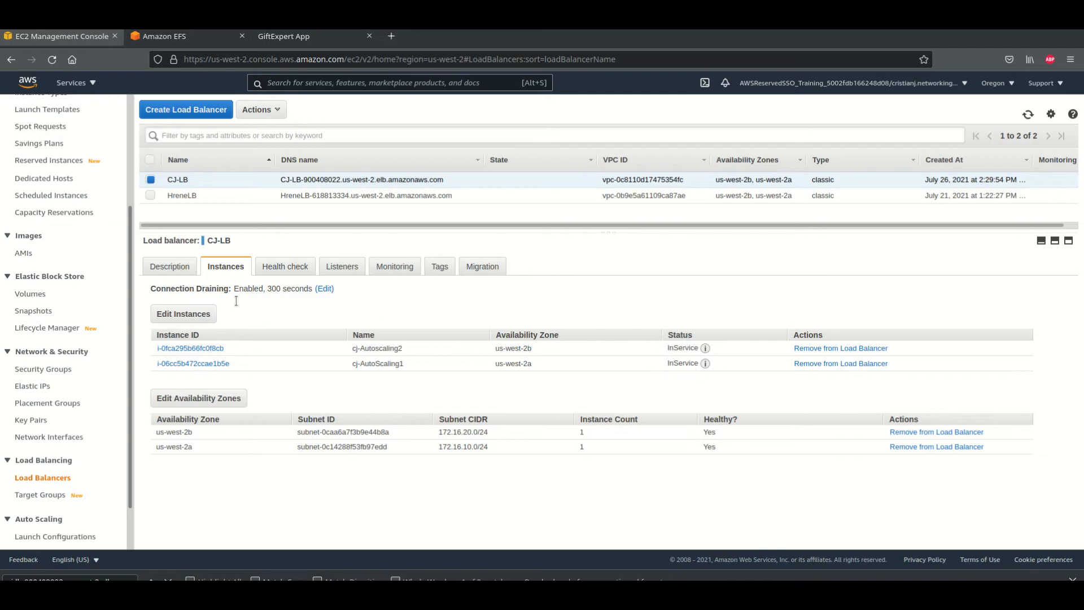
Step: Examine the user data script of launch configuration cjLchConfig, and view the GifExpertApp page before returning to the EC2 console
scroll(89, 438, down, 2)
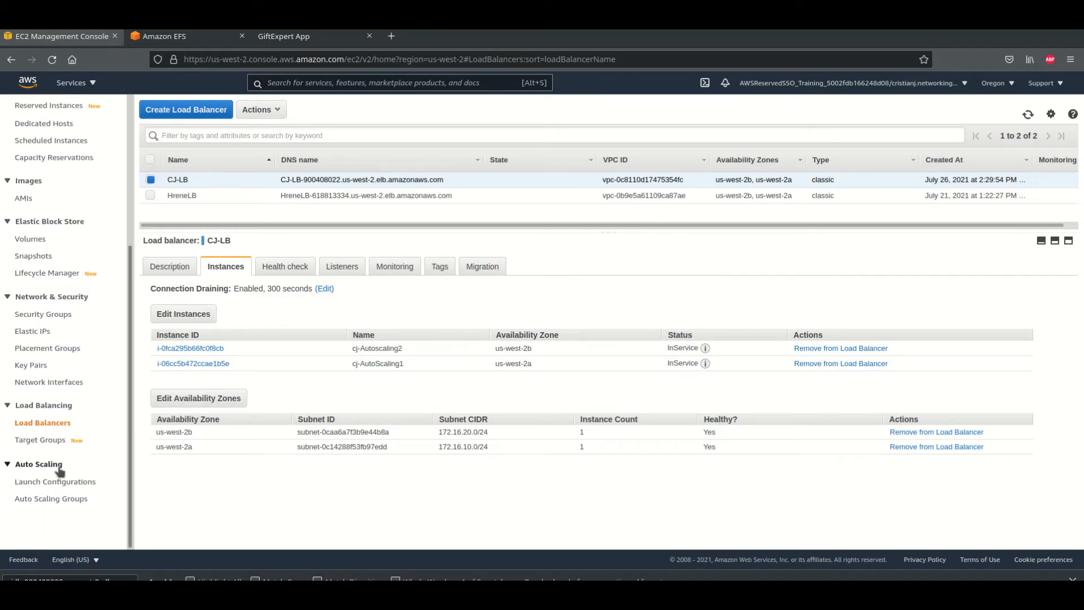
click(57, 481)
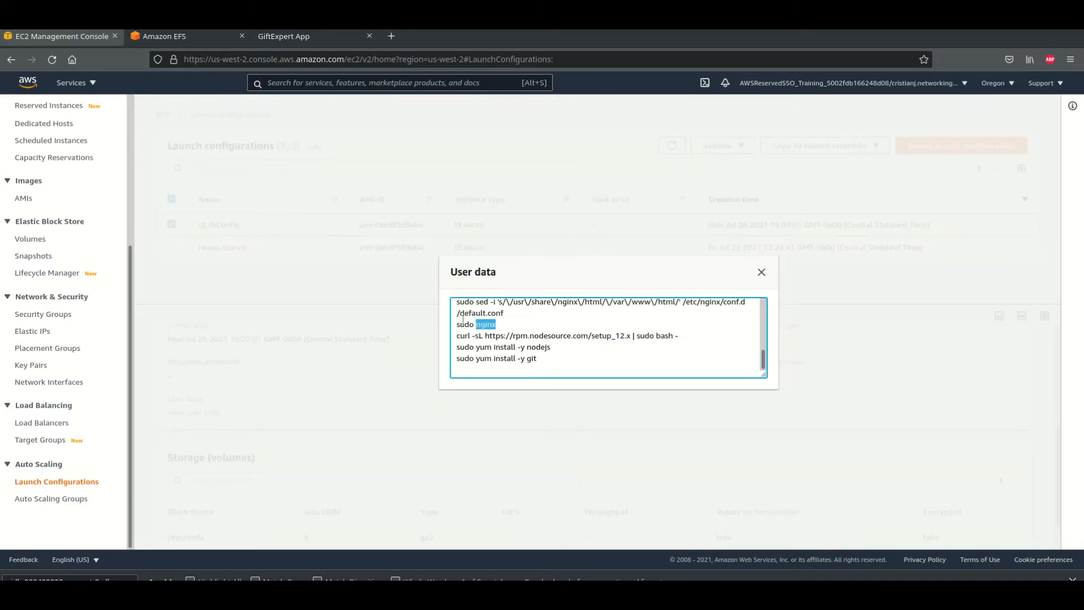
drag(475, 324, 455, 324)
scroll(637, 356, up, 5)
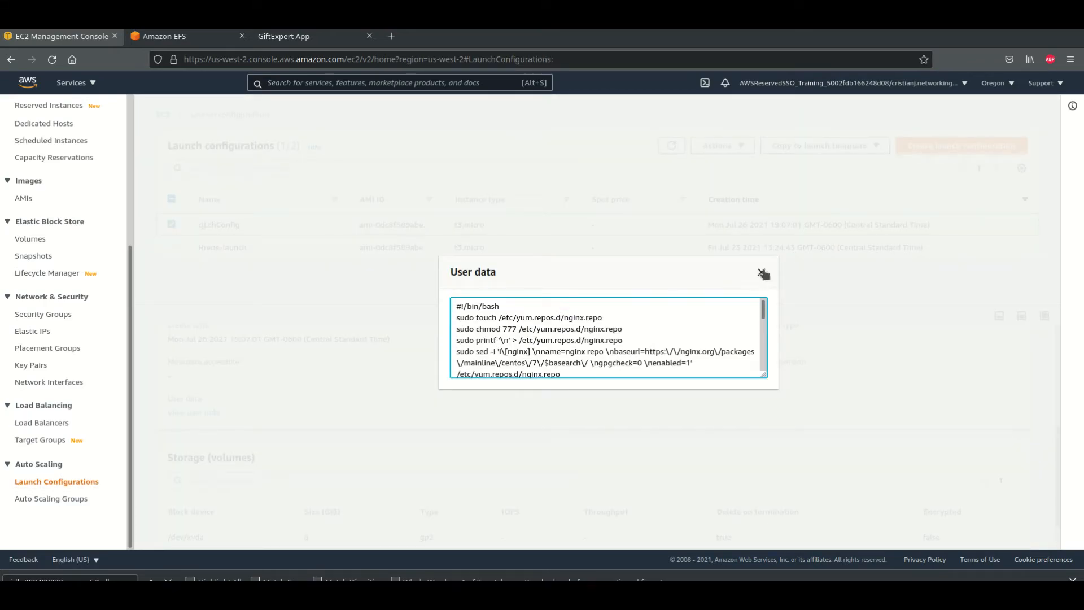
click(761, 271)
scroll(79, 172, up, 4)
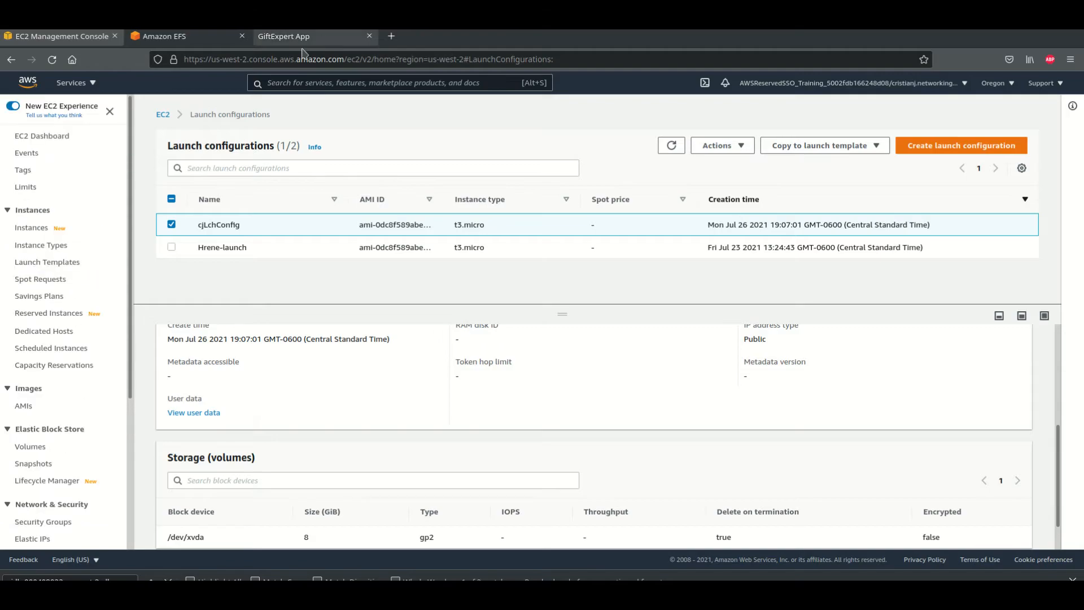
click(303, 41)
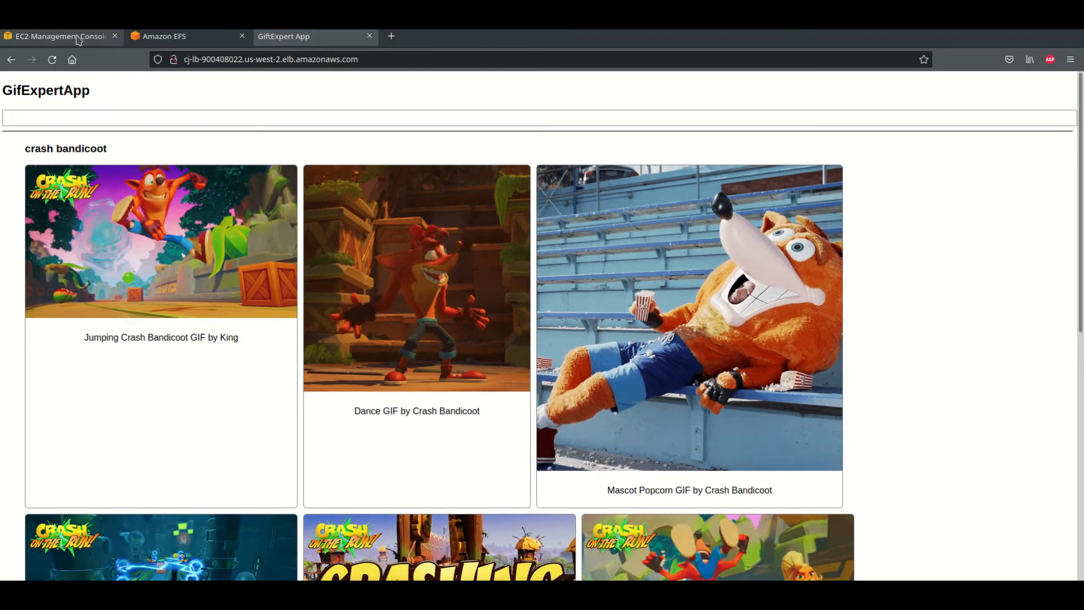
click(62, 35)
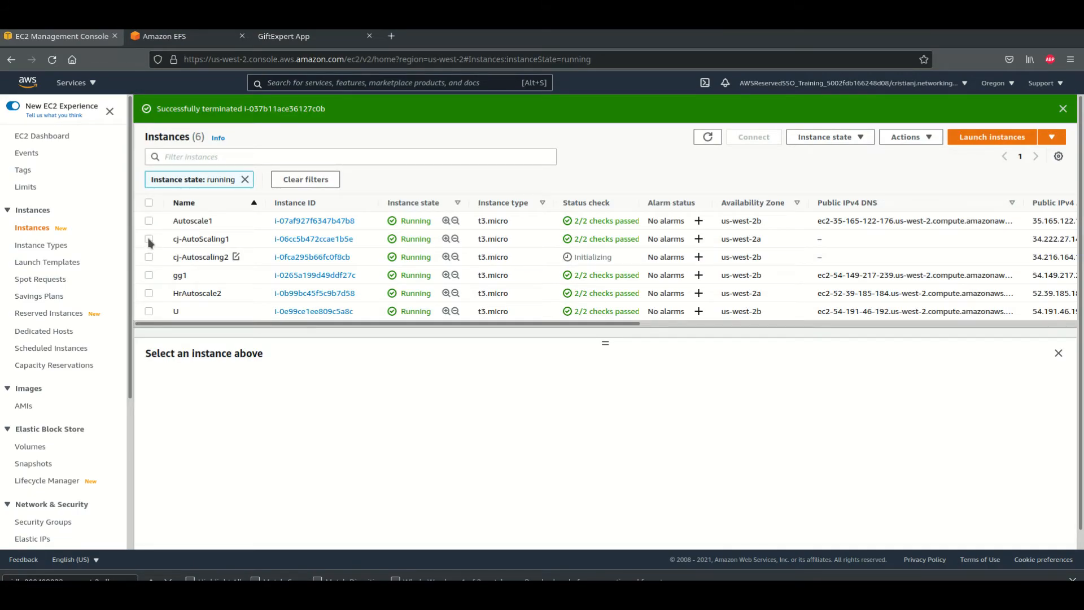
Step: Select only the cj-AutoScaling1 instance among the running instances and terminate it
click(149, 239)
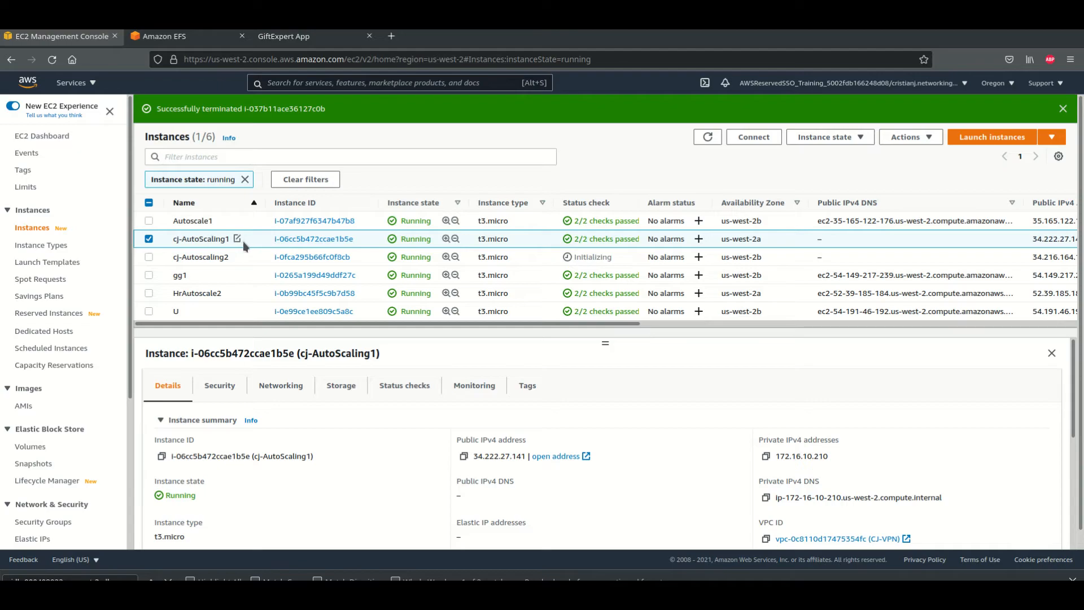
click(149, 239)
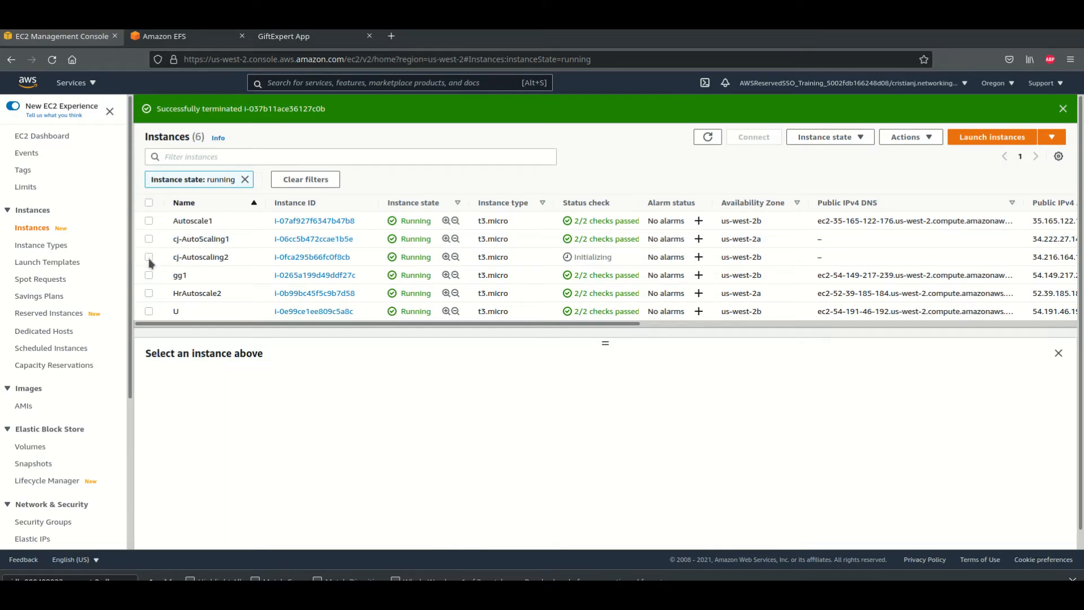
click(149, 258)
click(149, 257)
click(149, 239)
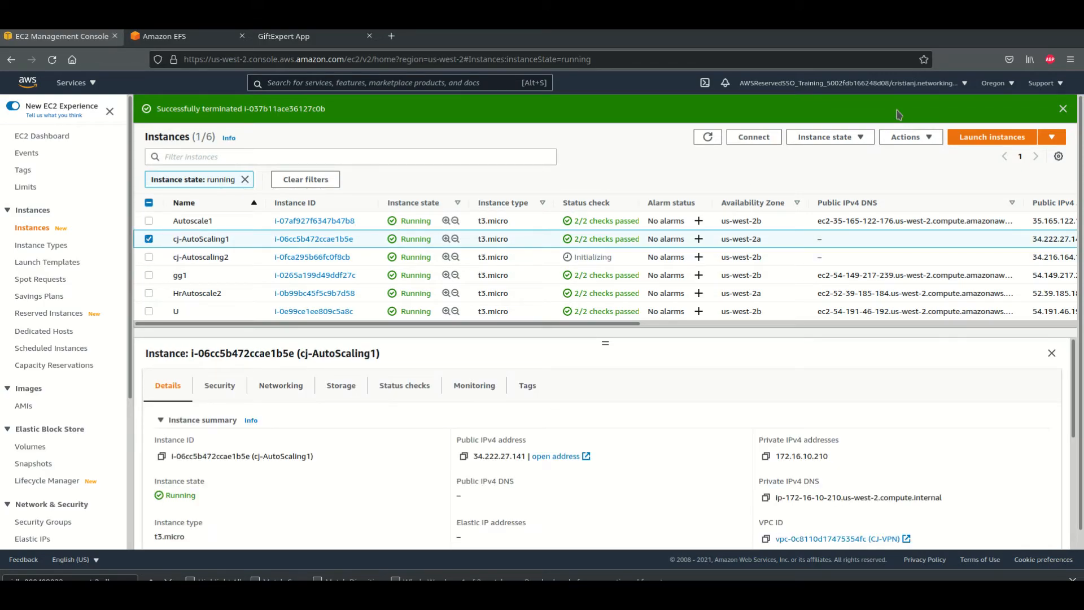
click(834, 139)
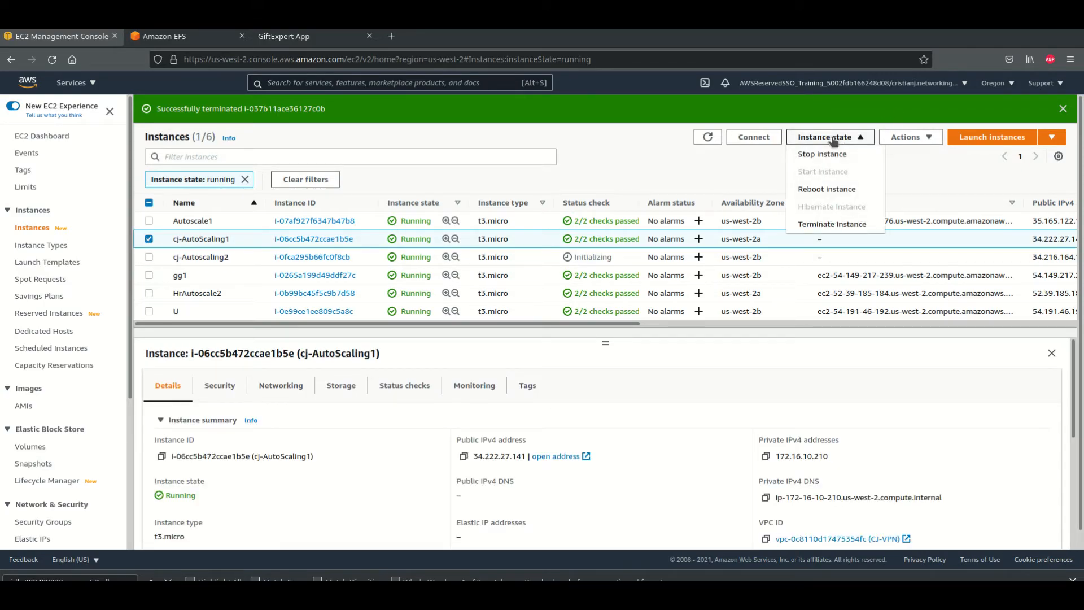
click(828, 226)
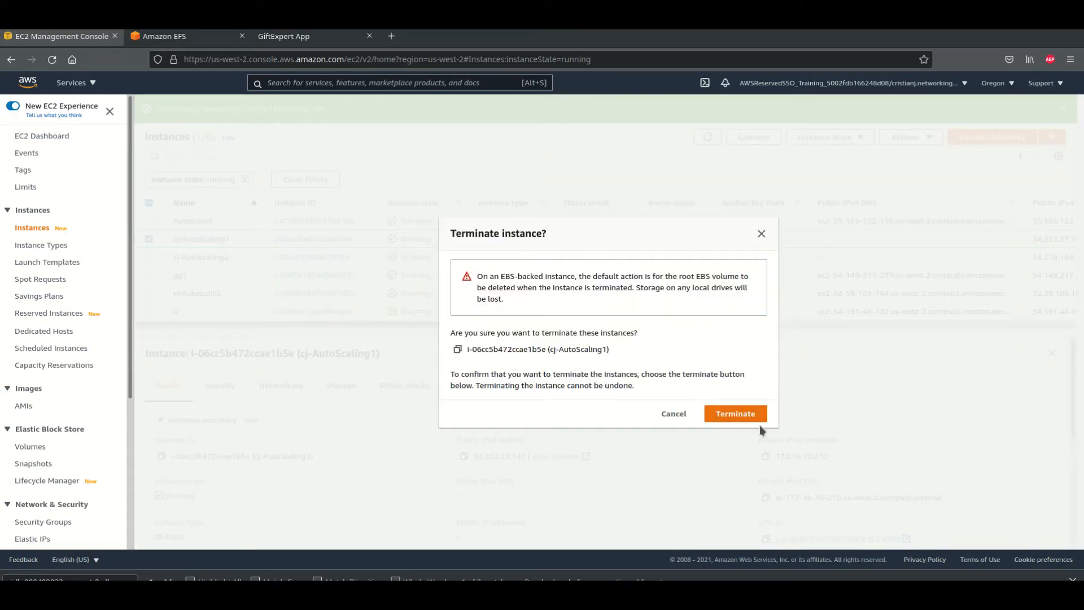
click(732, 414)
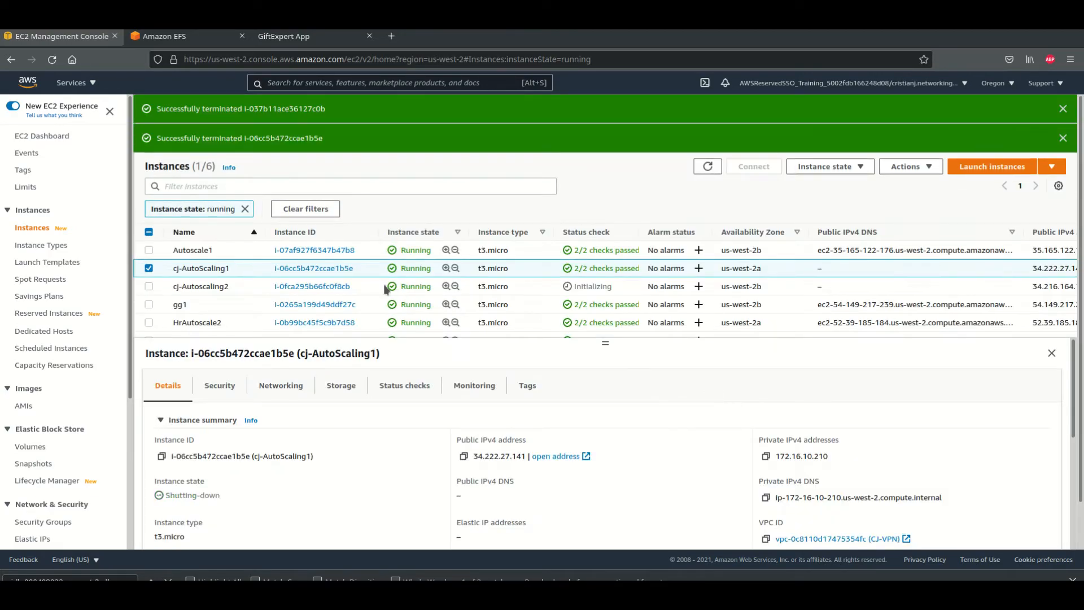
Step: Reload the GifExpertApp page to test that it still responds, and refresh the list of running EC2 instances
click(289, 36)
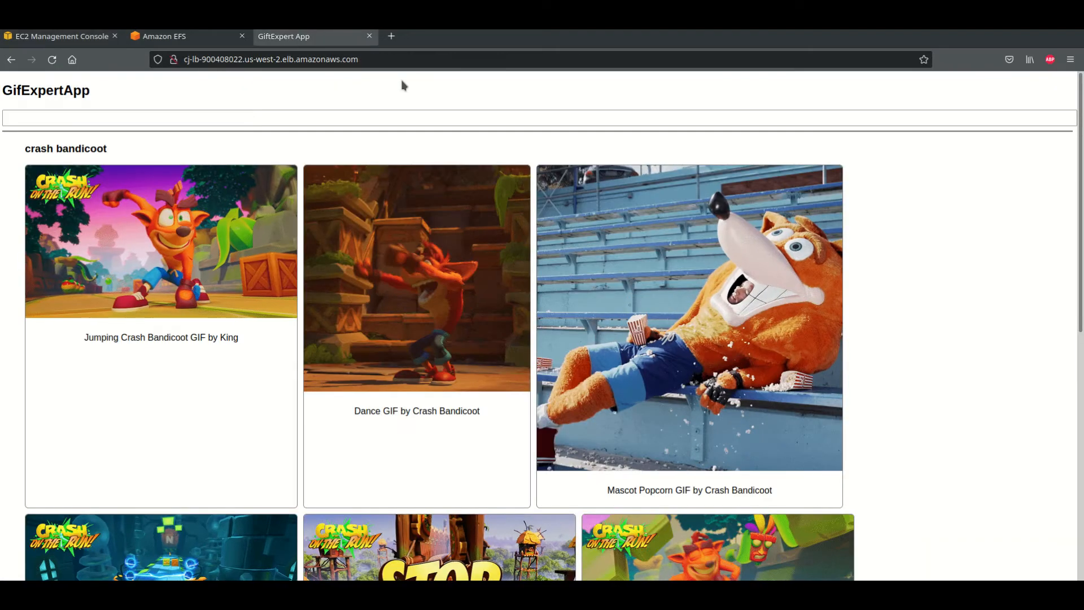
key(F5)
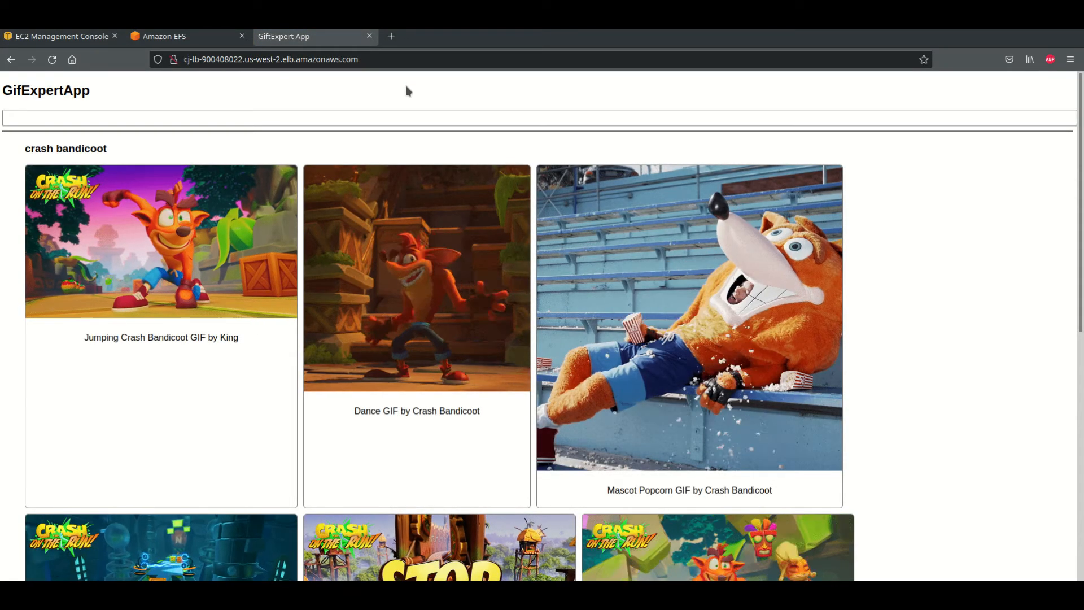
key(ctrl+1)
click(714, 108)
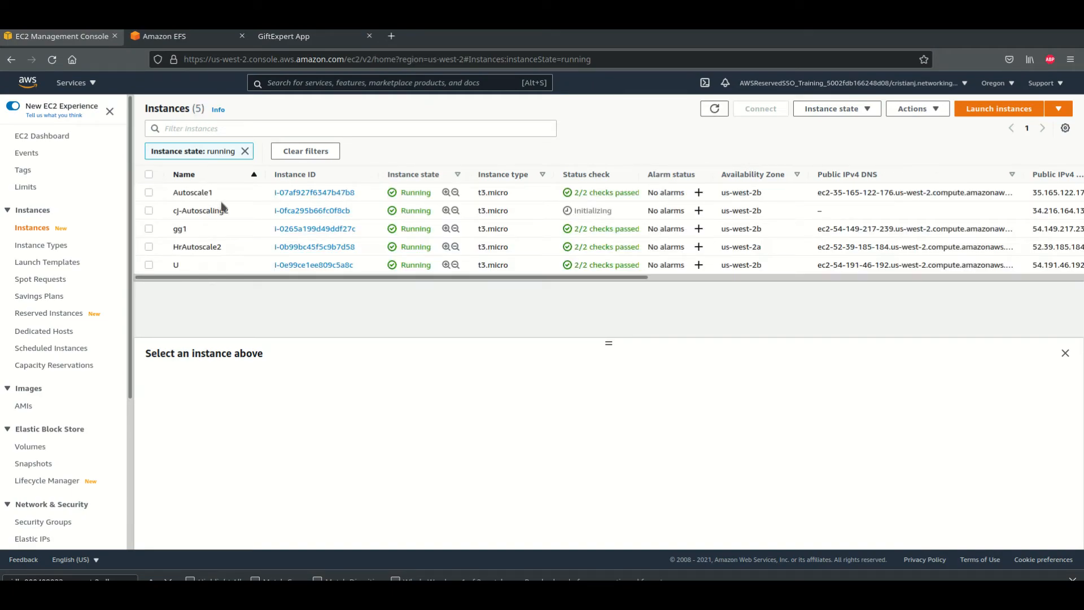
Step: Check the instances registered with load balancer CJ-LB, and open the Auto Scaling groups
scroll(45, 483, down, 3)
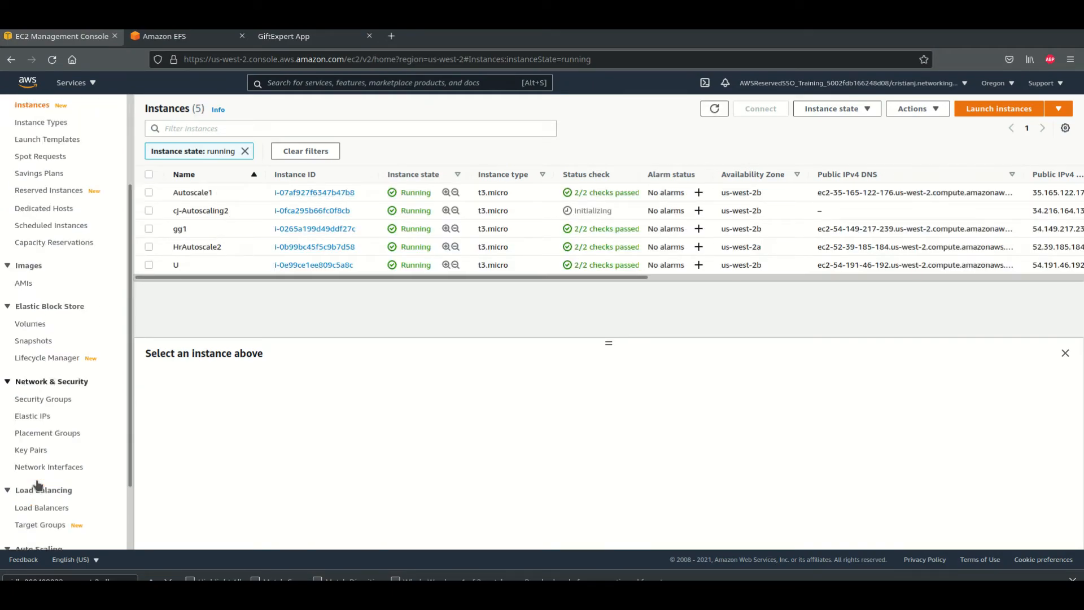
click(39, 447)
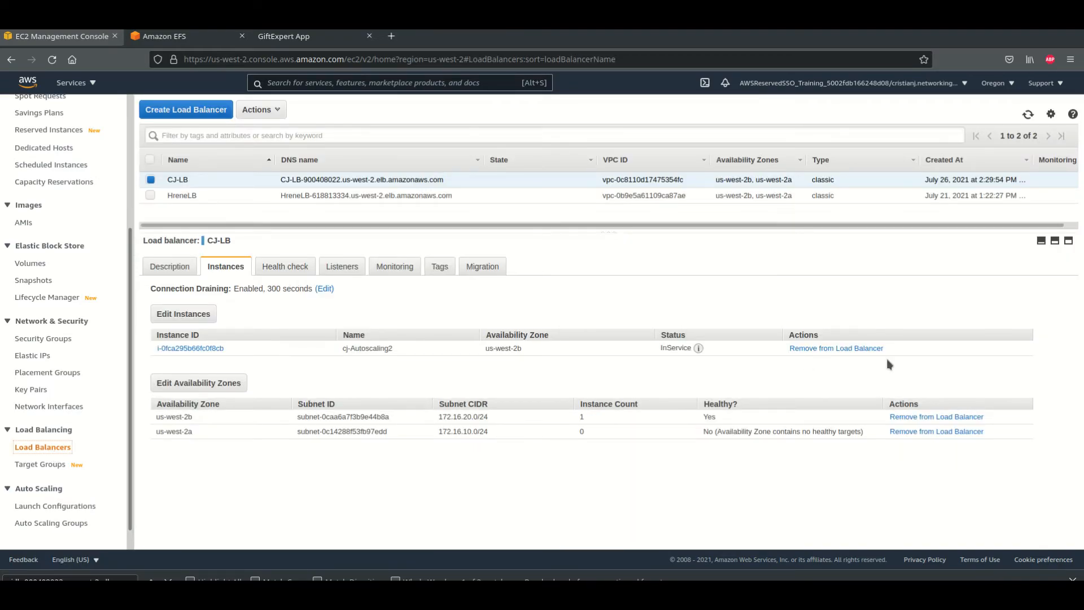
scroll(80, 457, down, 1)
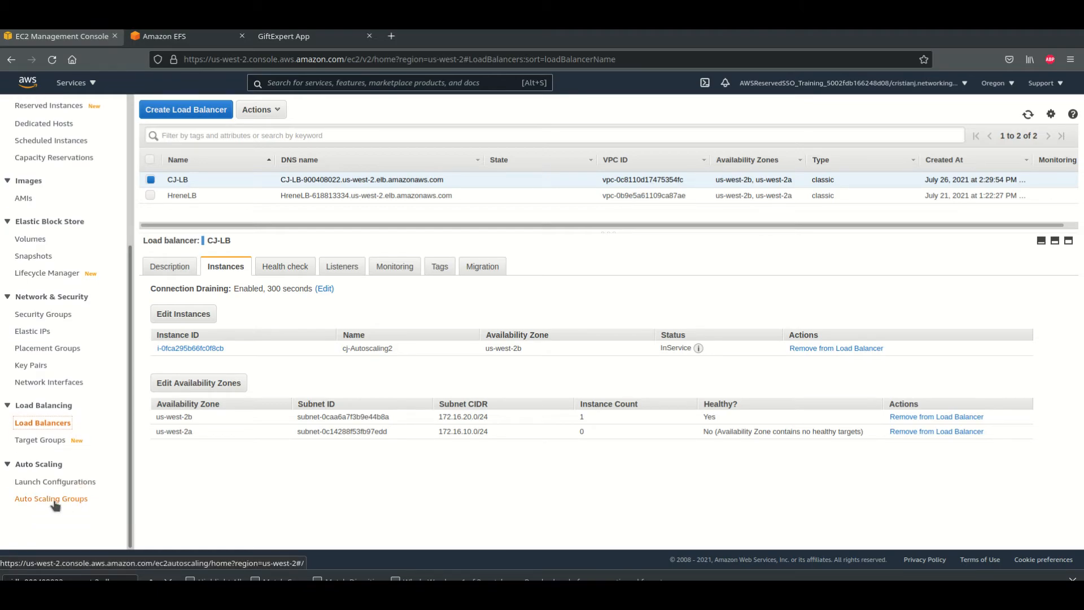
click(55, 500)
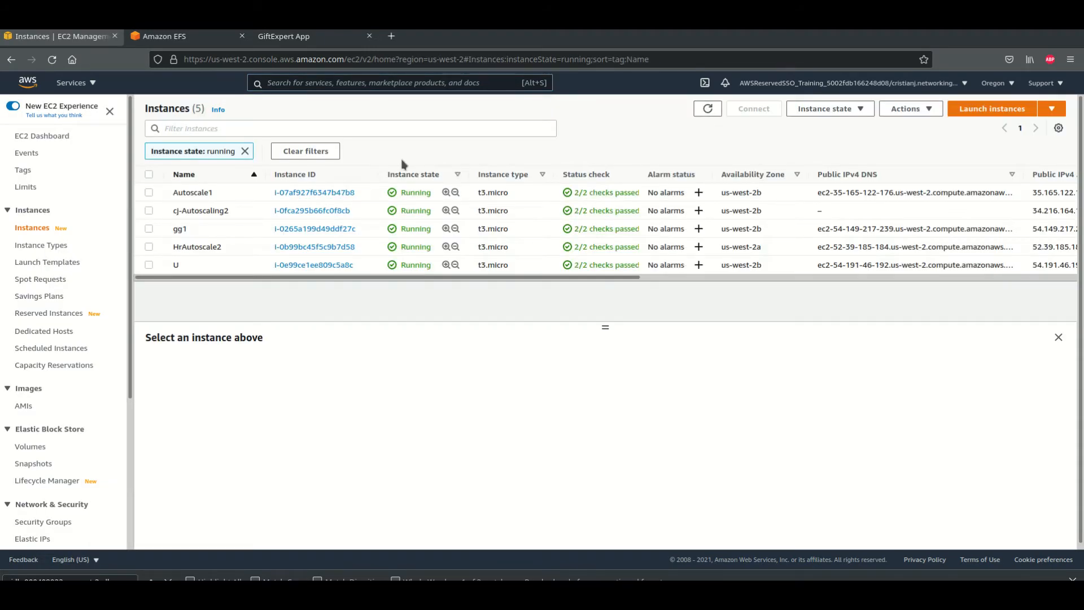
Step: View the GifExpertApp page again, and refresh the running EC2 instances to look for a replacement instance
click(293, 36)
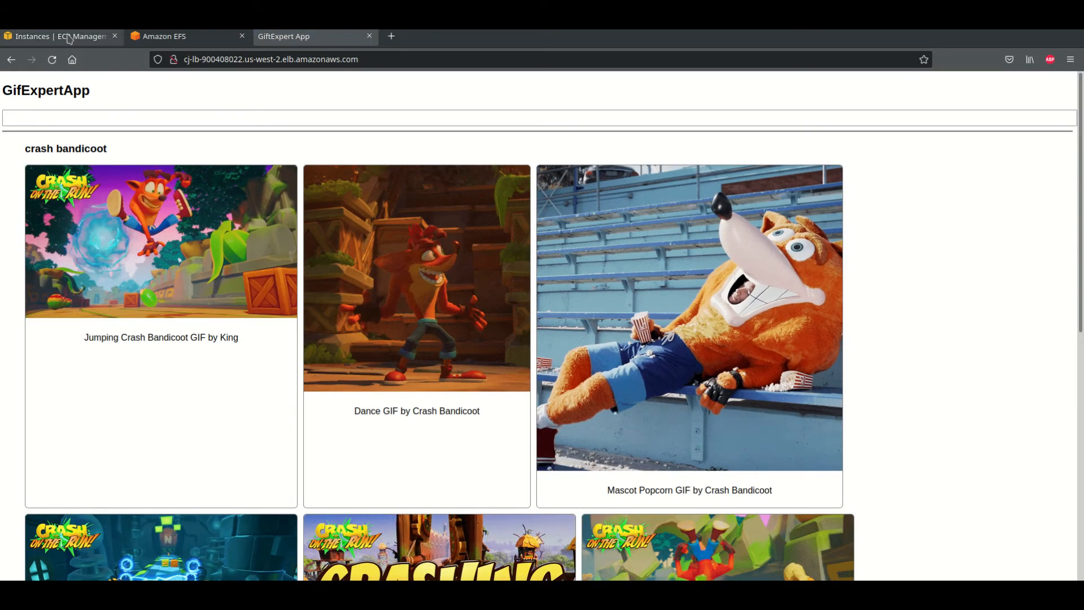
click(68, 38)
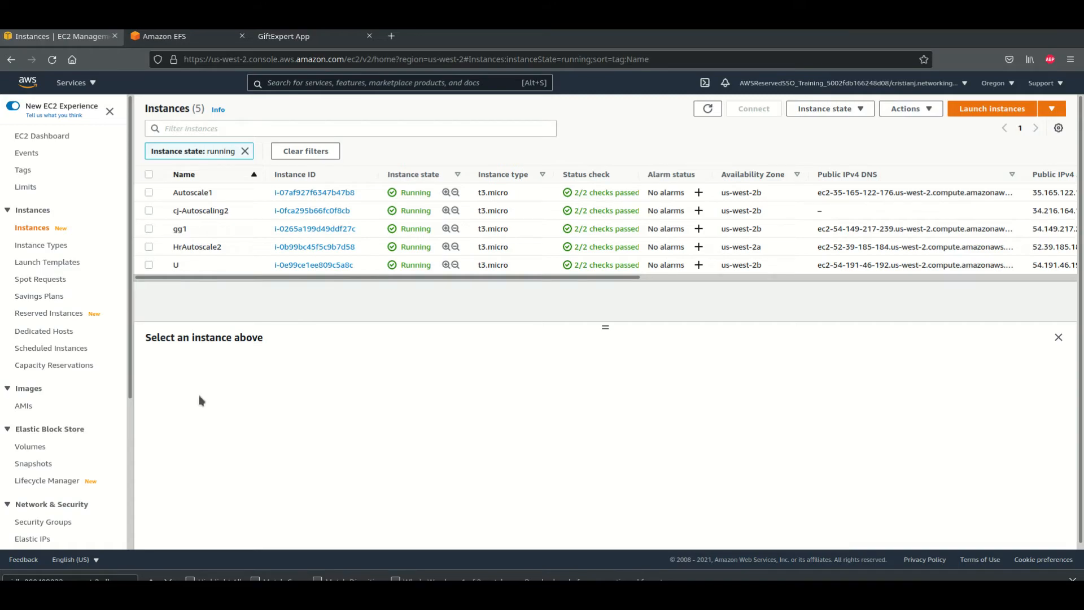
scroll(65, 434, down, 3)
scroll(65, 435, down, 3)
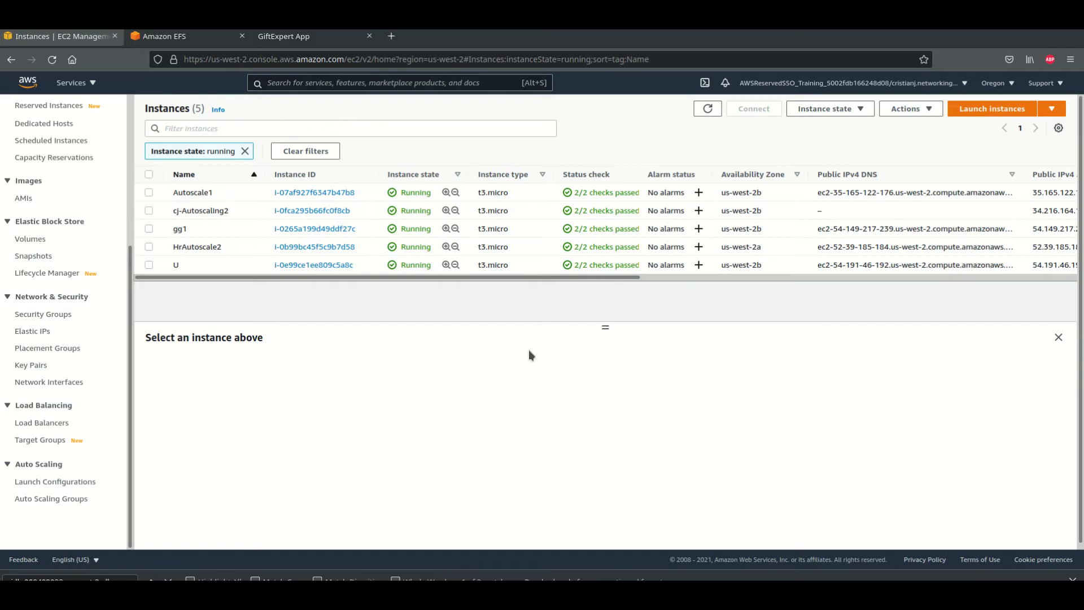
click(708, 109)
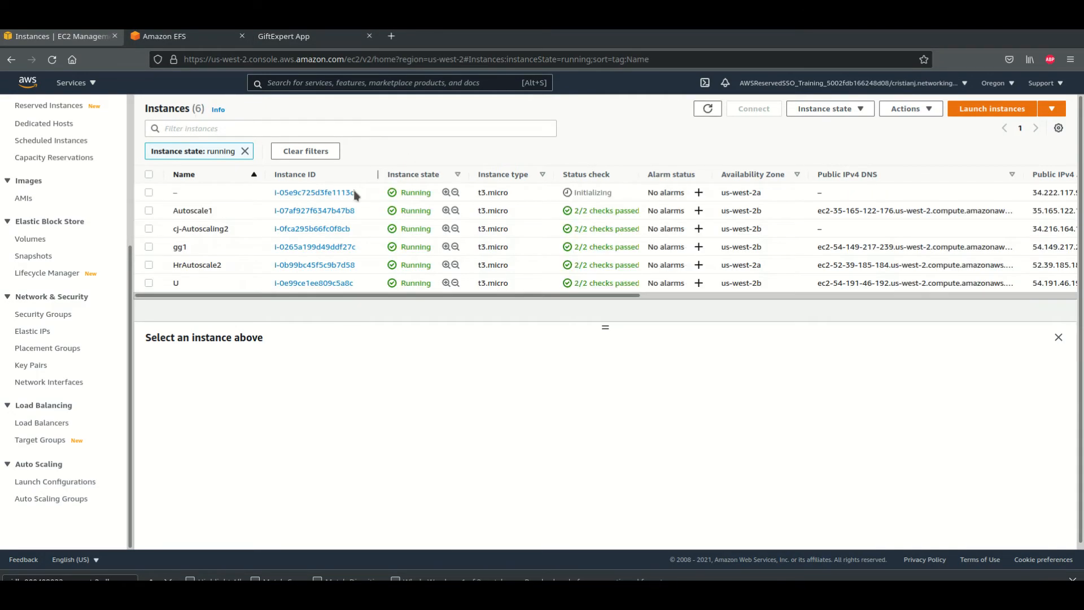
Step: Select the new unnamed instance, review its summary, and name it cj-Autoscaling1
click(150, 193)
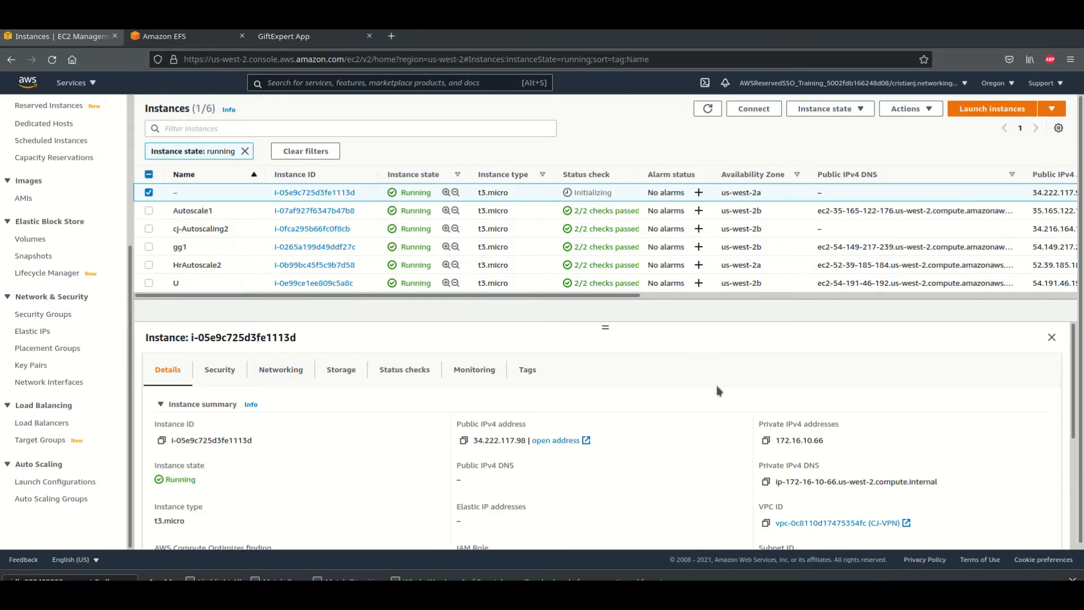
click(185, 193)
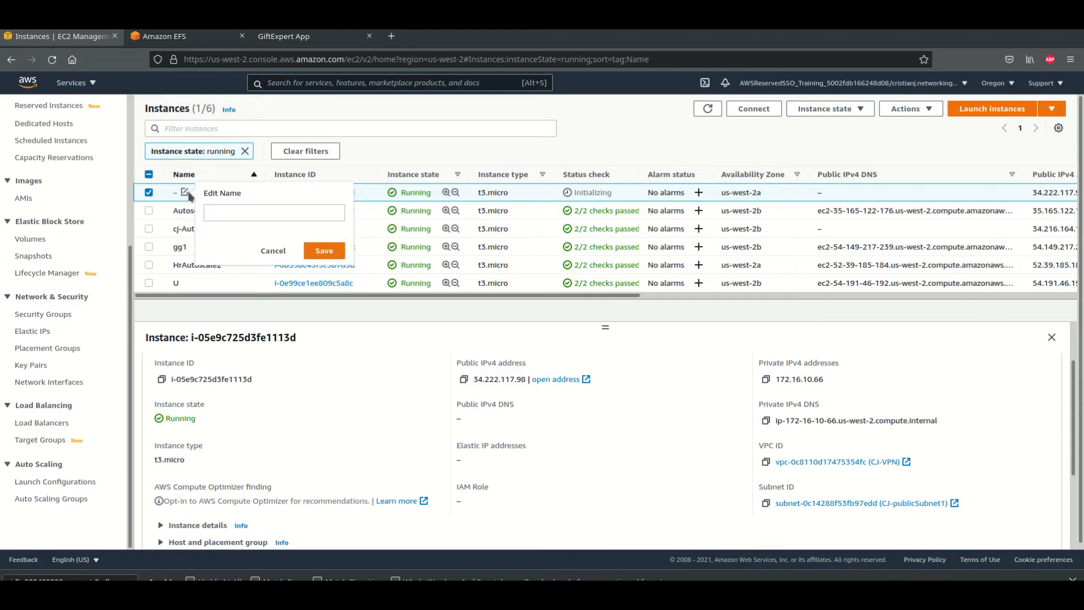
text(cj-Autoscaling1)
click(322, 250)
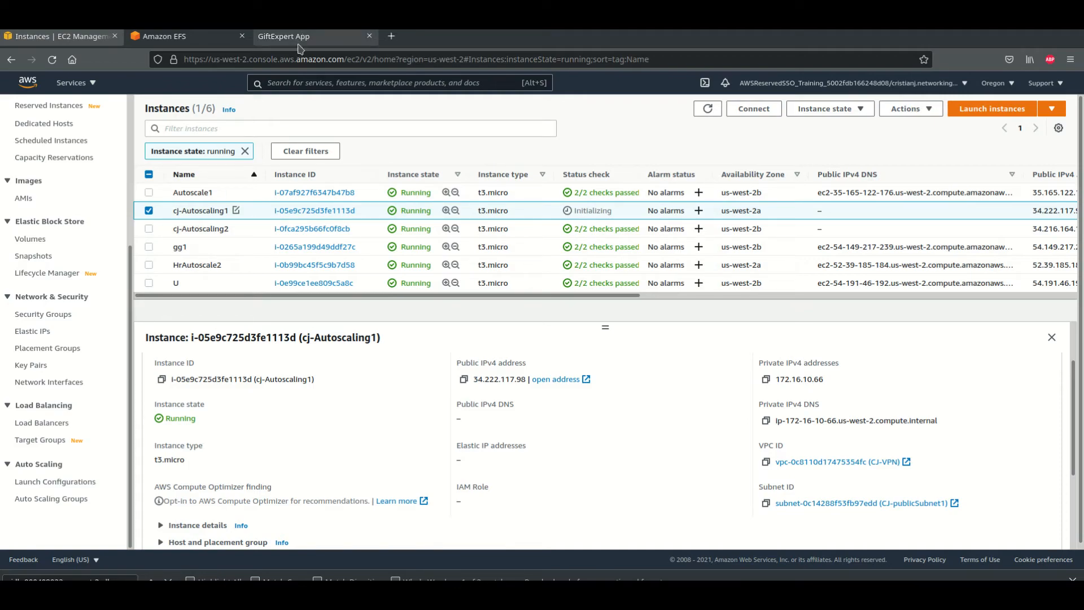
Step: Check the service status of both instances on load balancer CJ-LB, and reload the GifExpertApp page
click(43, 422)
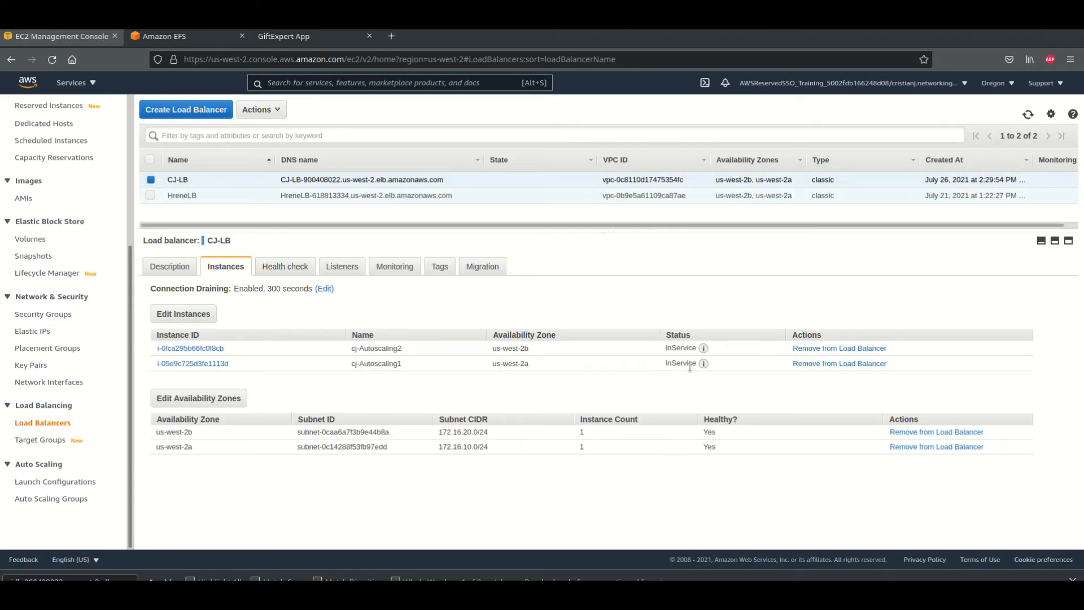
click(293, 37)
key(F5)
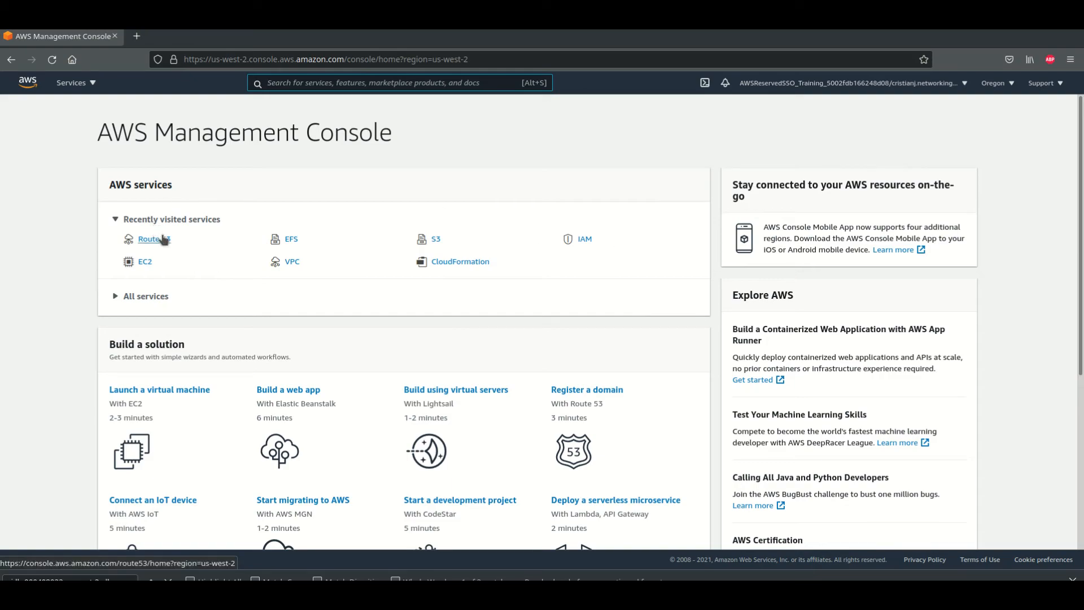
Step: Open the training.trambo.cloud hosted zone in Route 53 and view the details of its gifbrowser.training.trambo.cloud record
click(150, 239)
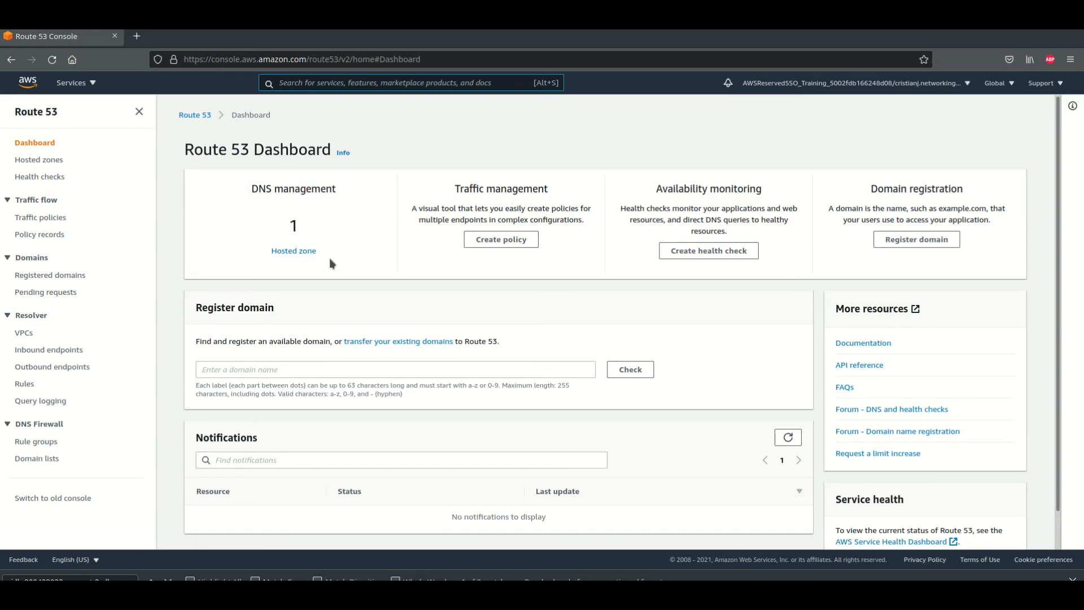
click(303, 254)
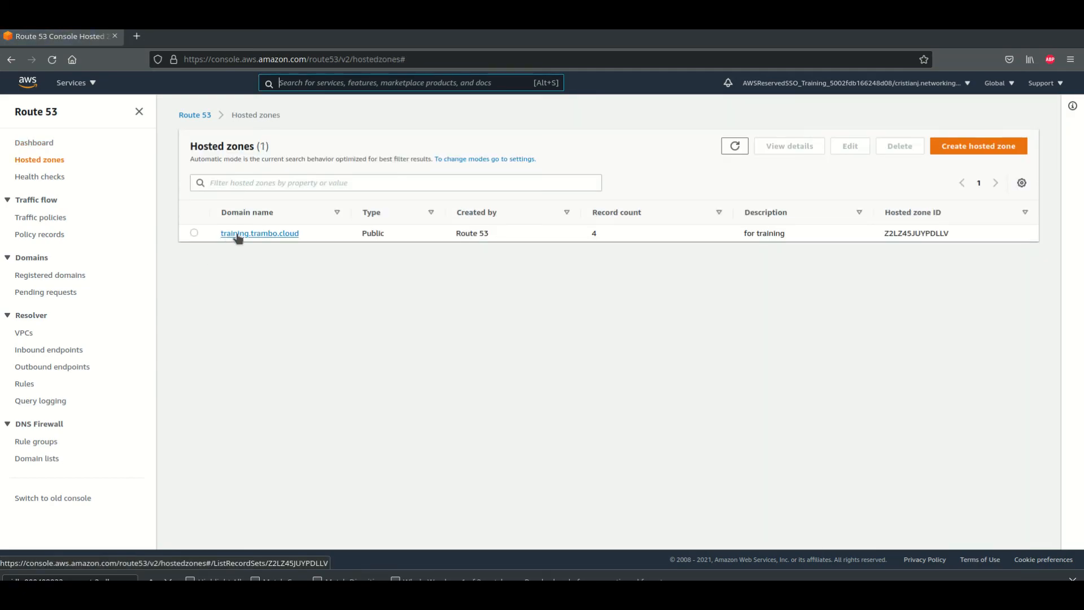
click(237, 234)
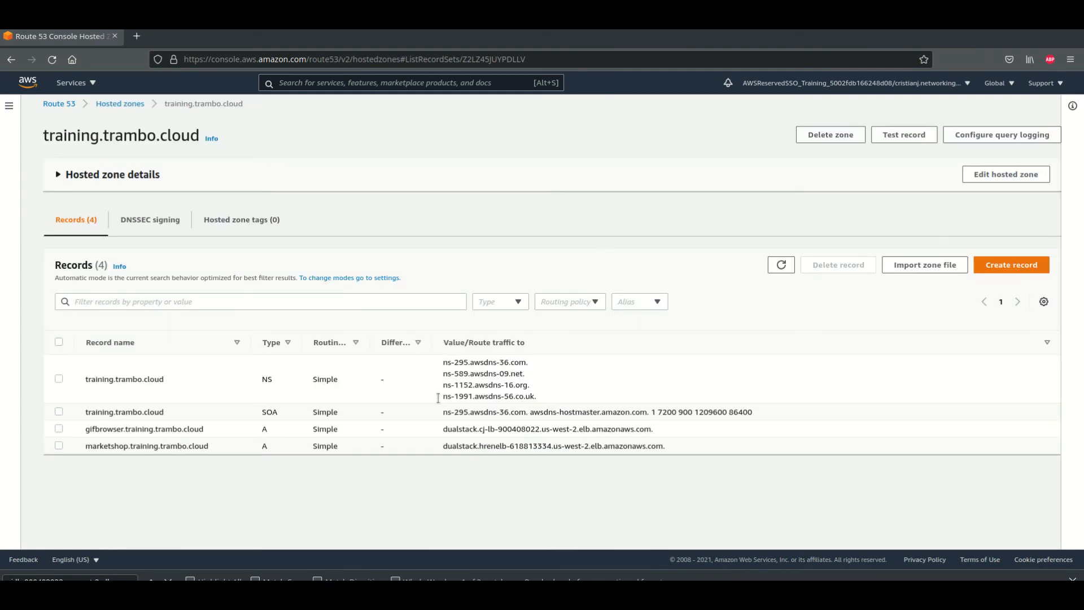
click(59, 428)
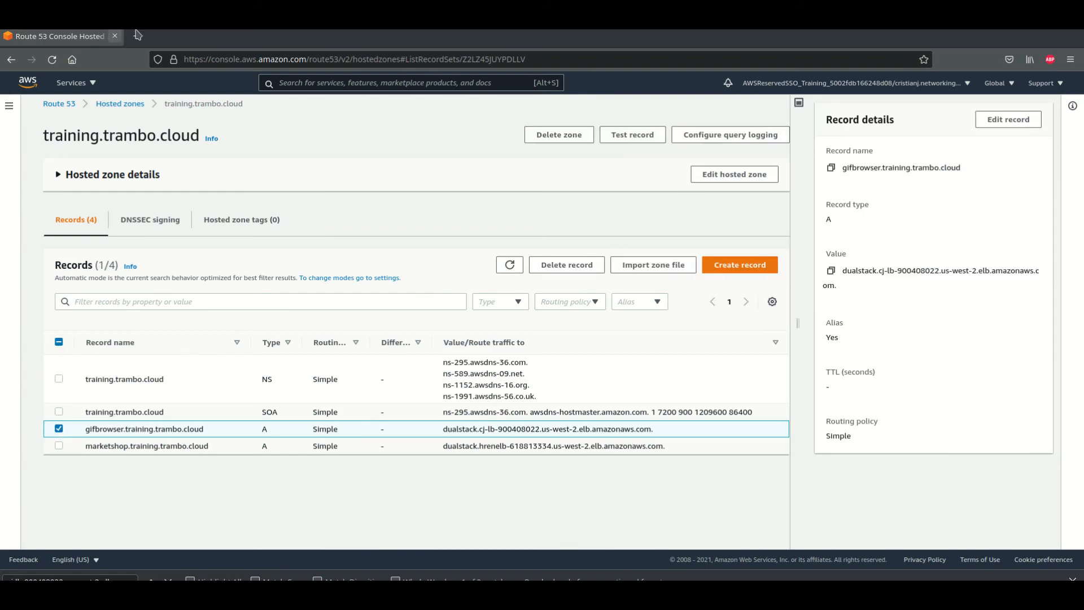
Step: Copy the gifbrowser.training.trambo.cloud record name, load it in a new browser tab, and reload the page
click(831, 168)
click(137, 37)
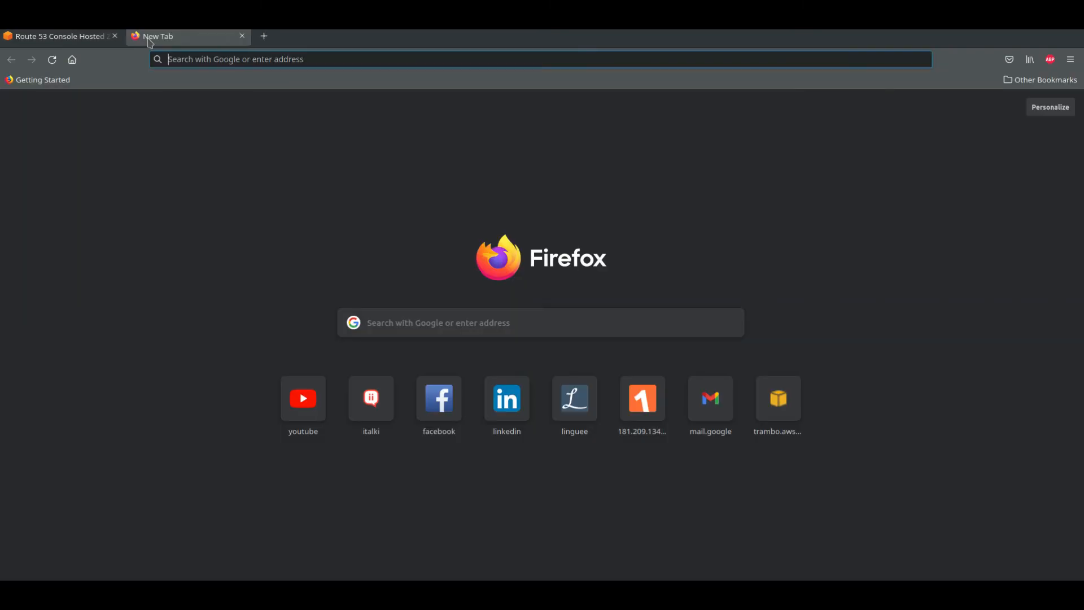
key(ctrl+v)
key(Return)
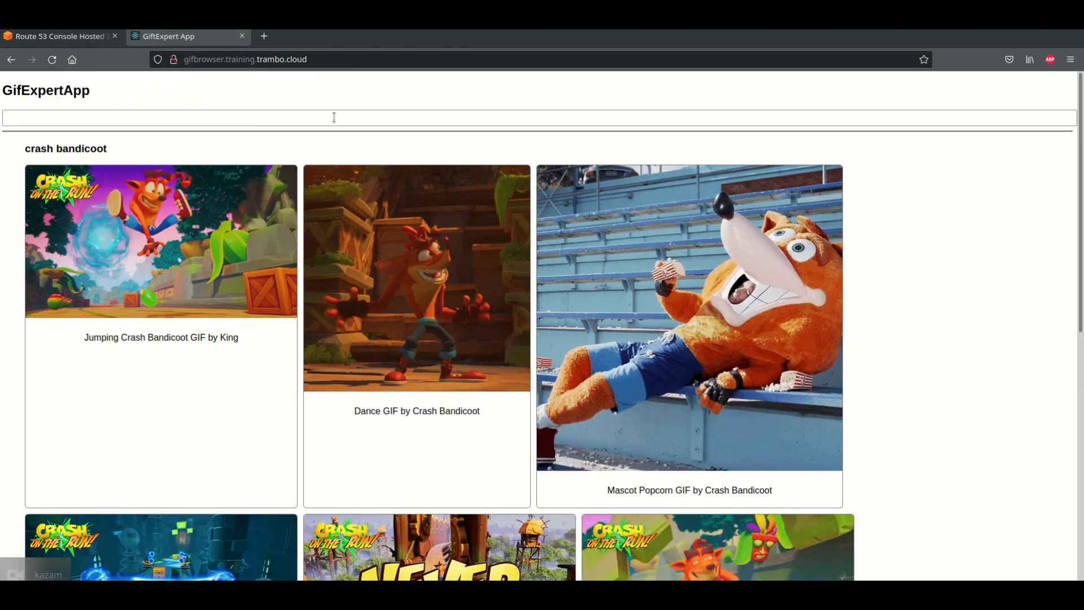
click(349, 61)
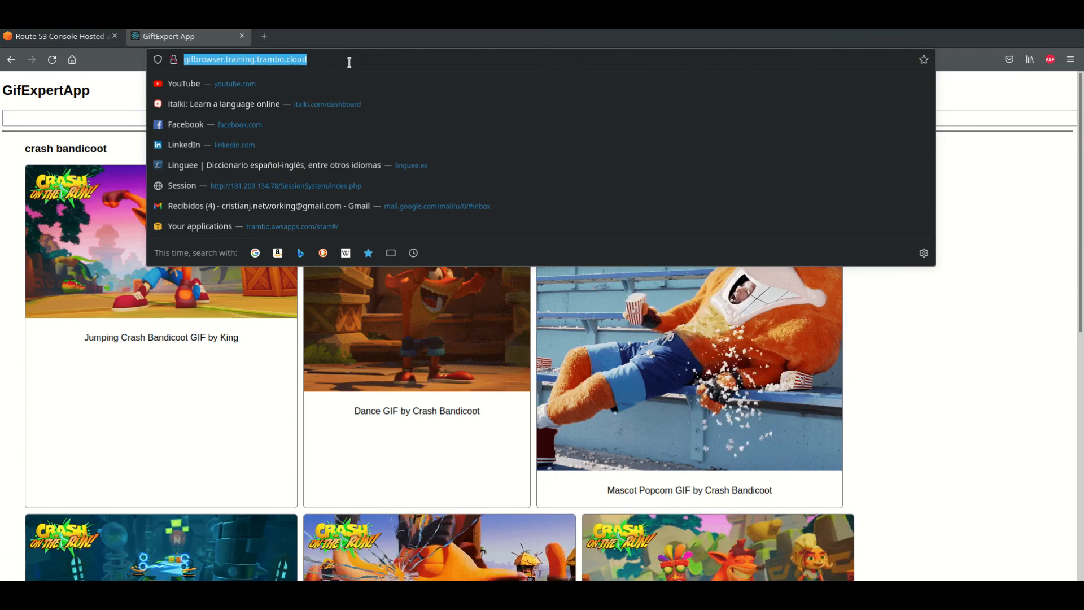
key(Return)
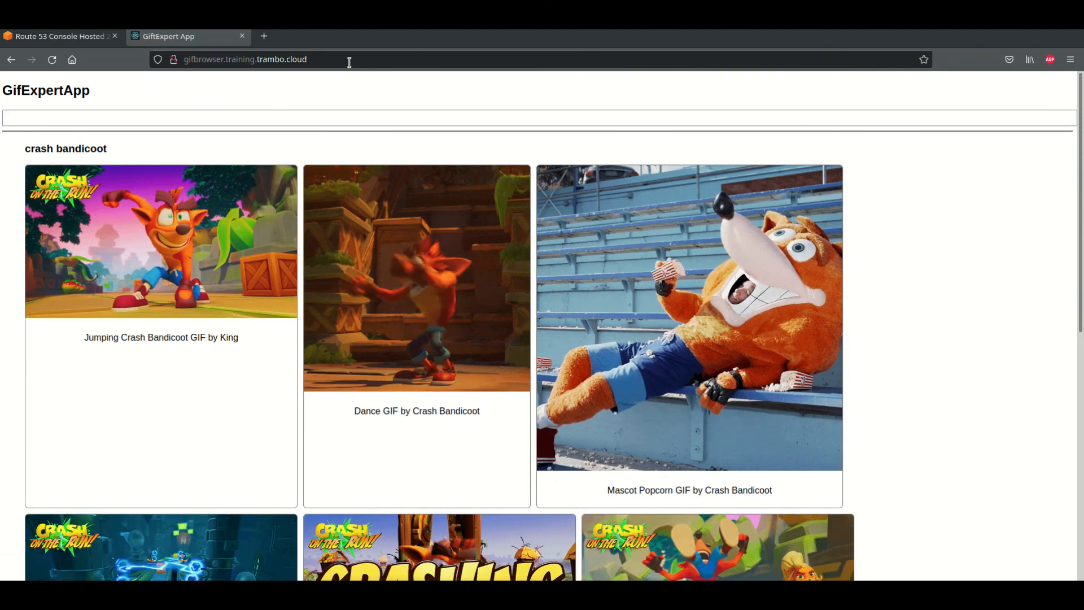